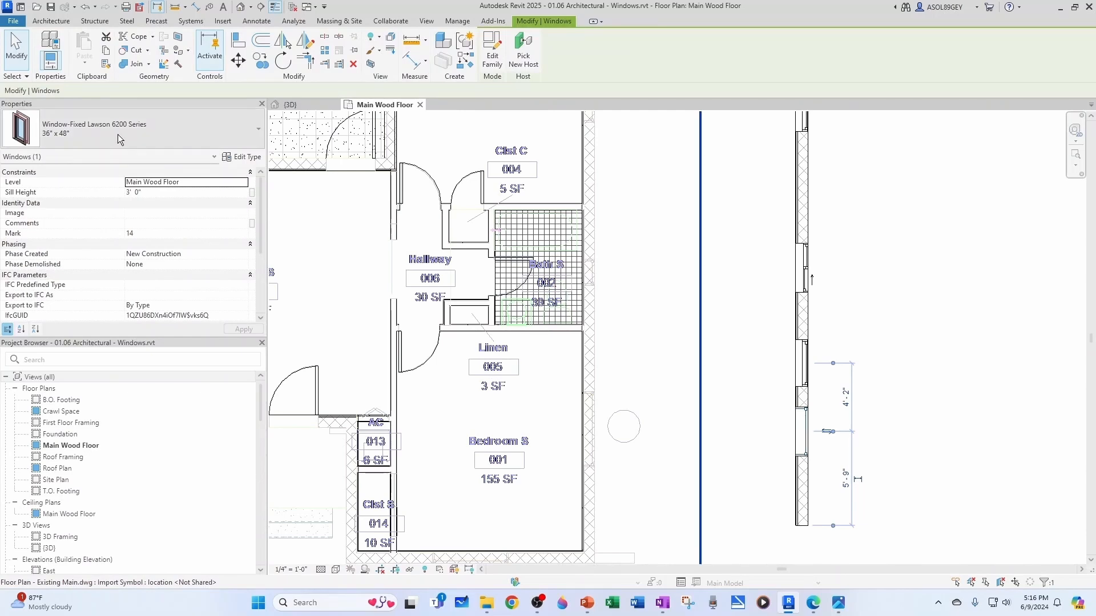
Step: Place a 36" x 48" Window-Fixed Lawson 6200 Series window in the house's west exterior wall, beside the tiled room above the DN label
key(w)
key(n)
scroll(639, 314, down, 3)
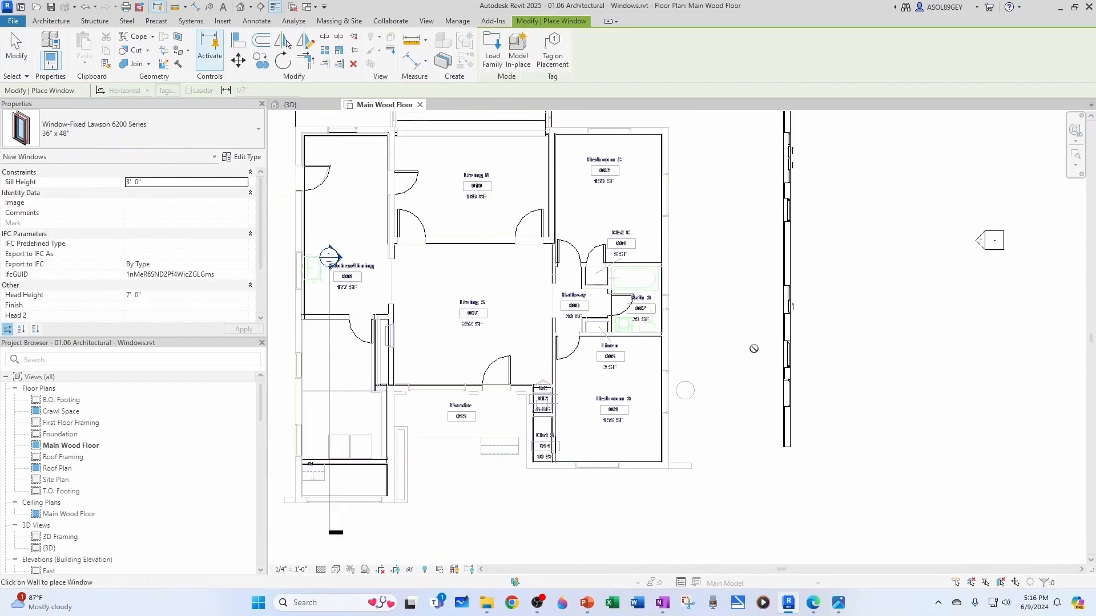
scroll(336, 418, up, 6)
scroll(336, 419, up, 2)
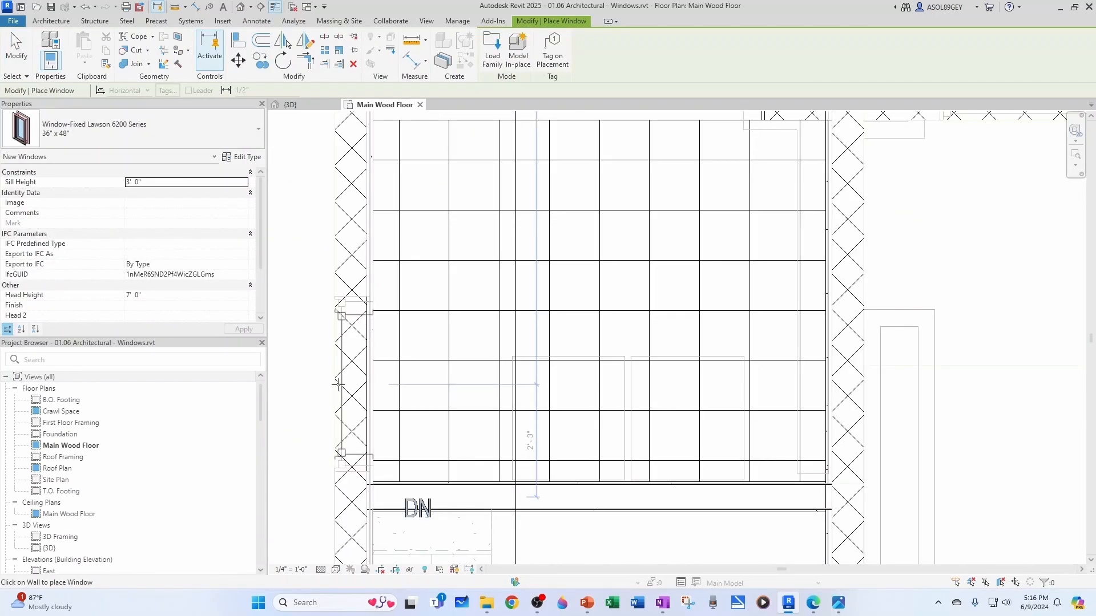
click(338, 380)
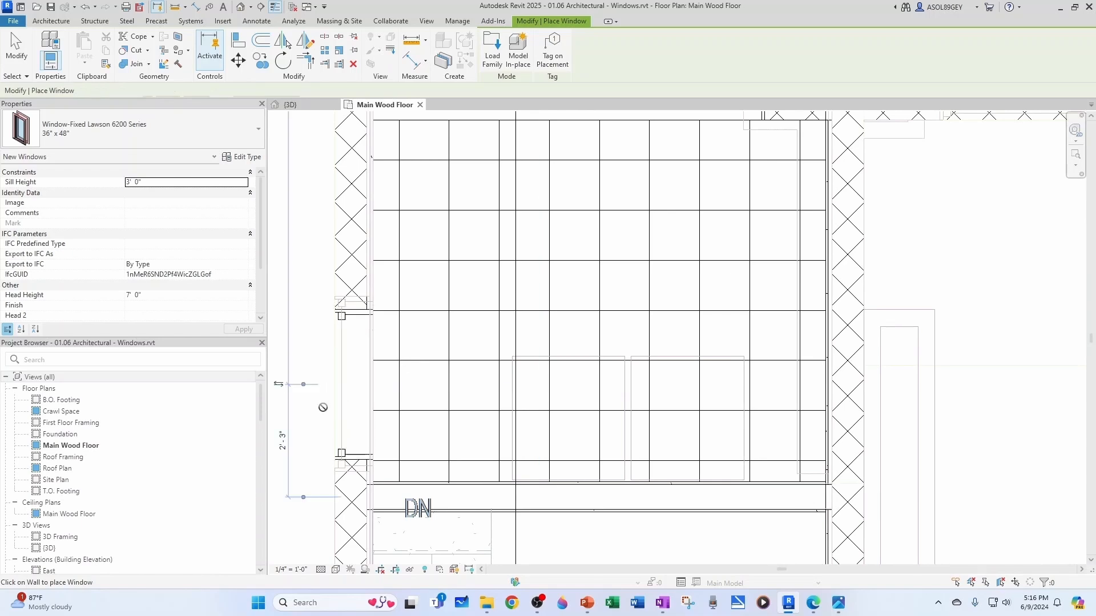
key(Escape)
key(Escape)
Step: Delete the 36" x 48" fixed window from the lower end of the separate sample wall east of the house
scroll(579, 331, down, 1)
scroll(423, 317, down, 4)
scroll(721, 345, up, 2)
click(658, 374)
click(790, 357)
Step: Open the family of the 34" x 36" Window-Single-Hung in the sample wall for editing
click(670, 301)
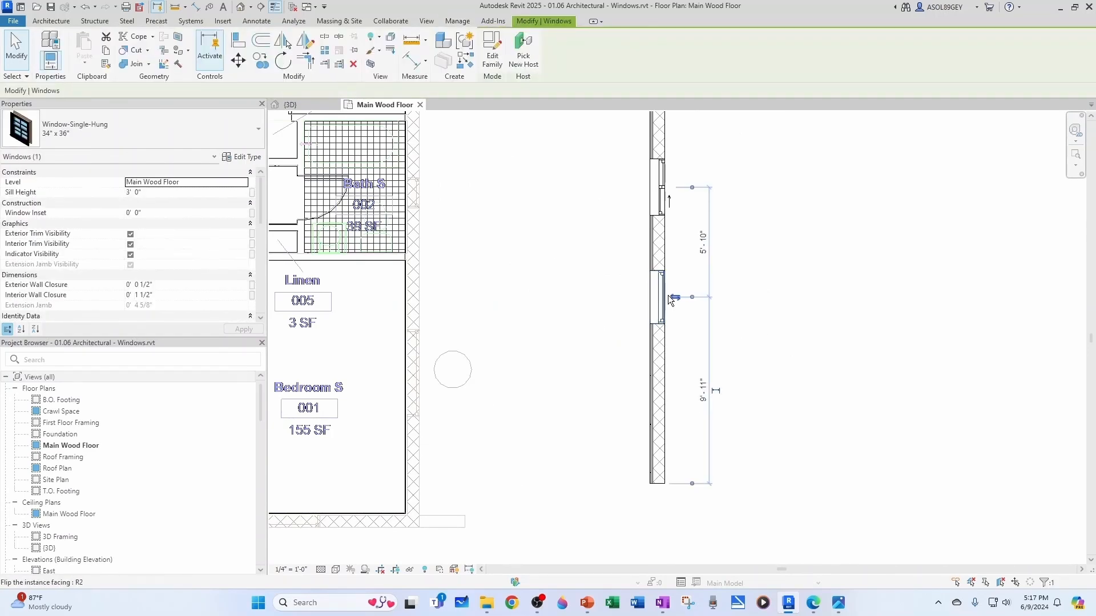
right_click(662, 293)
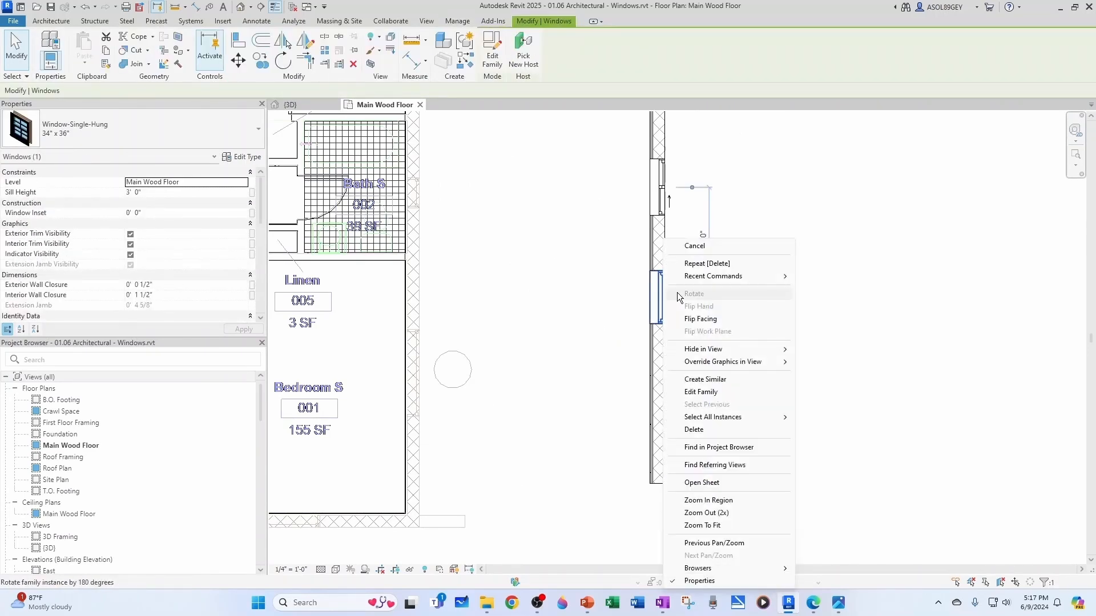
click(694, 390)
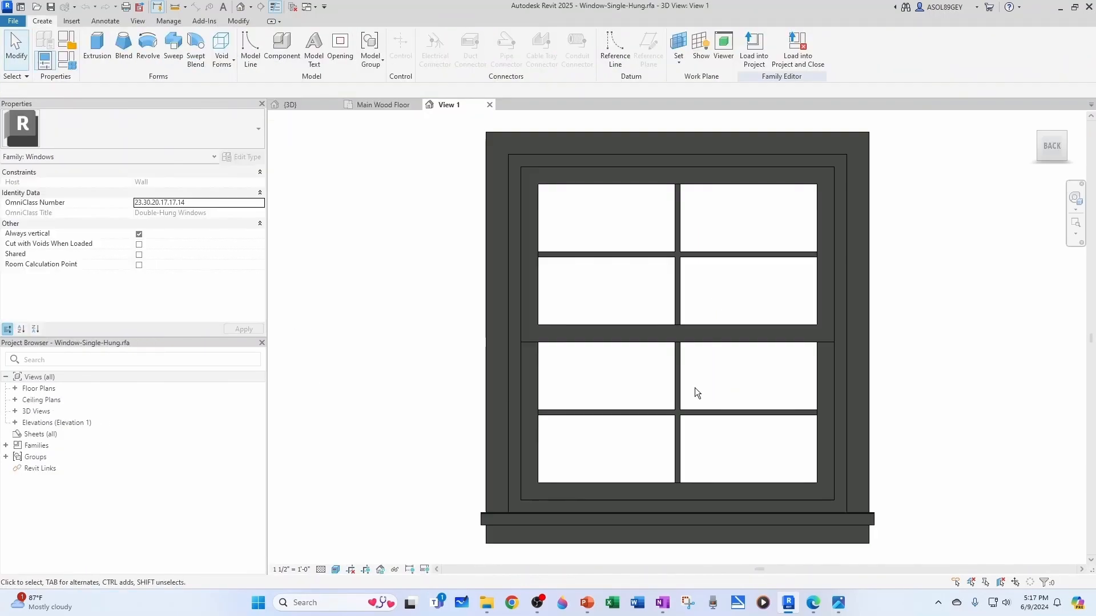
Step: Delete both 2x2 muntin patterns from the single-hung window and load the family into the project, overwriting the existing version
click(681, 263)
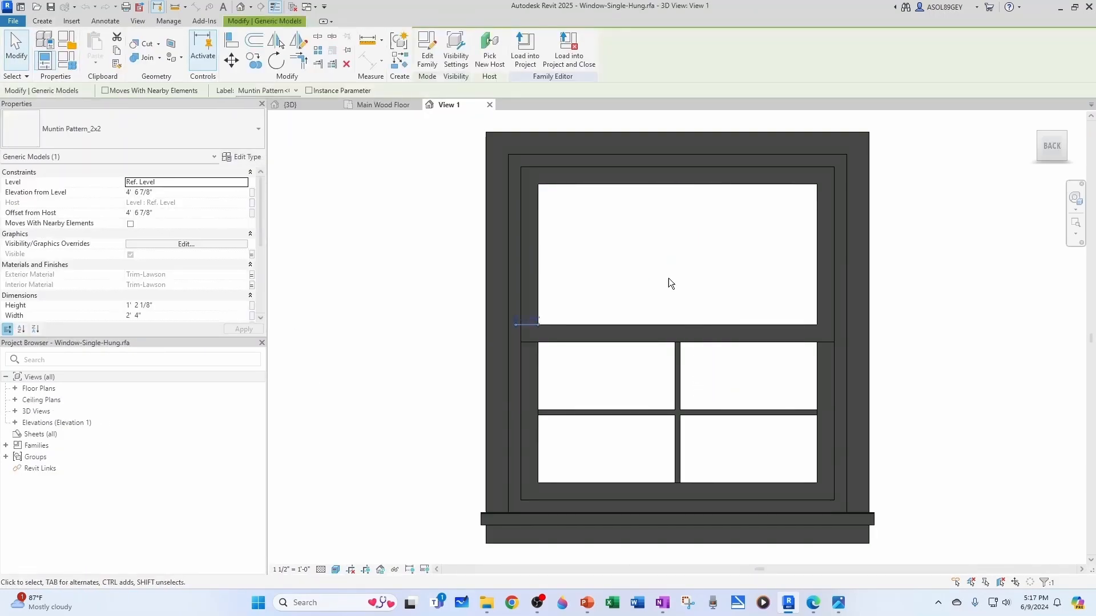
click(440, 254)
scroll(604, 279, down, 1)
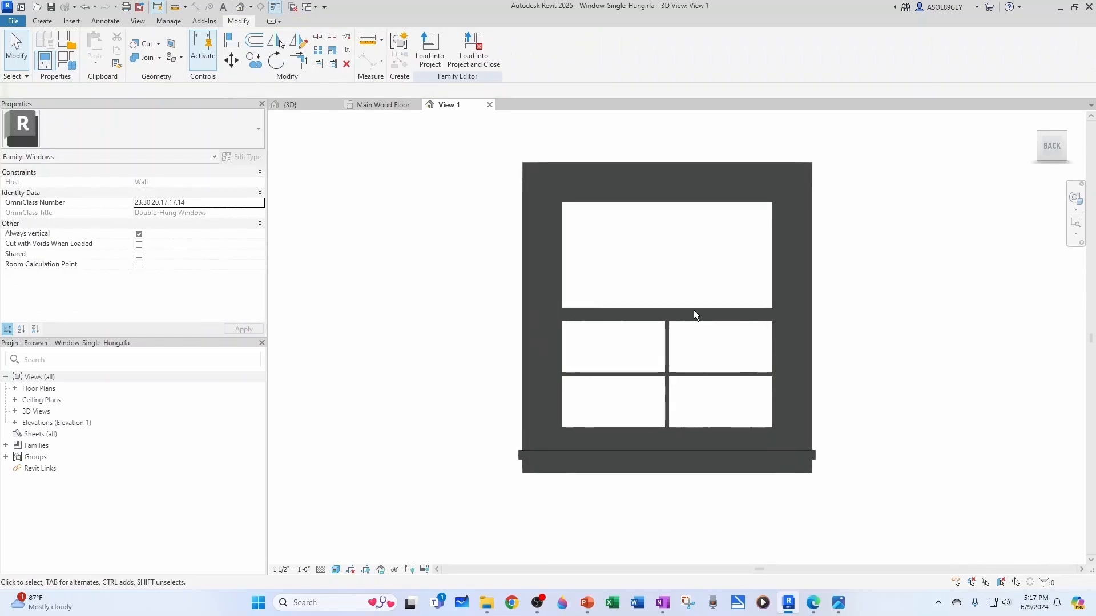
click(671, 349)
key(Delete)
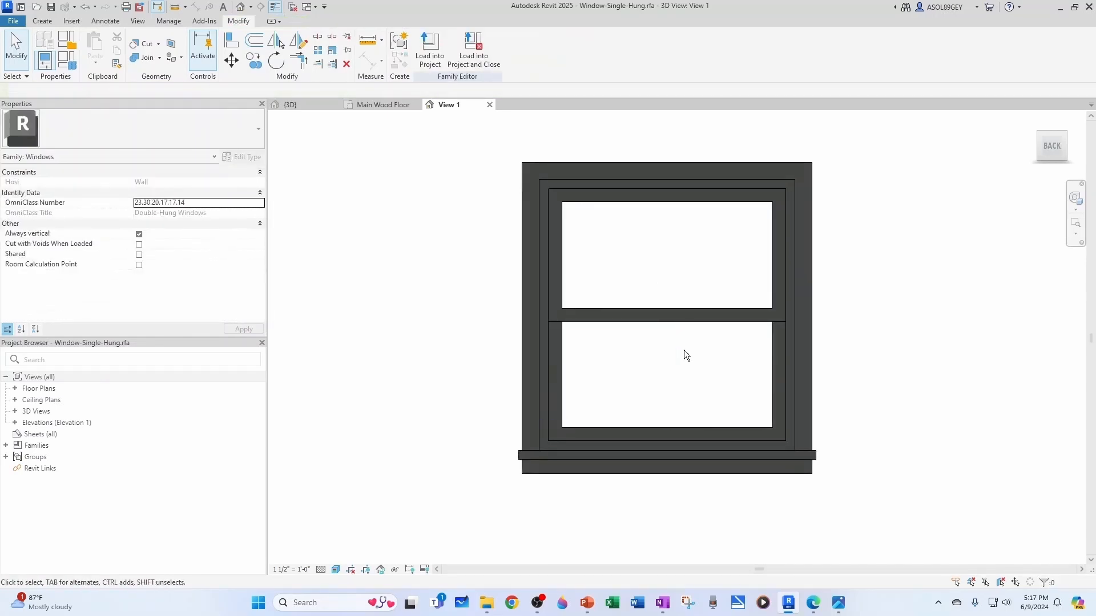
click(437, 65)
click(506, 271)
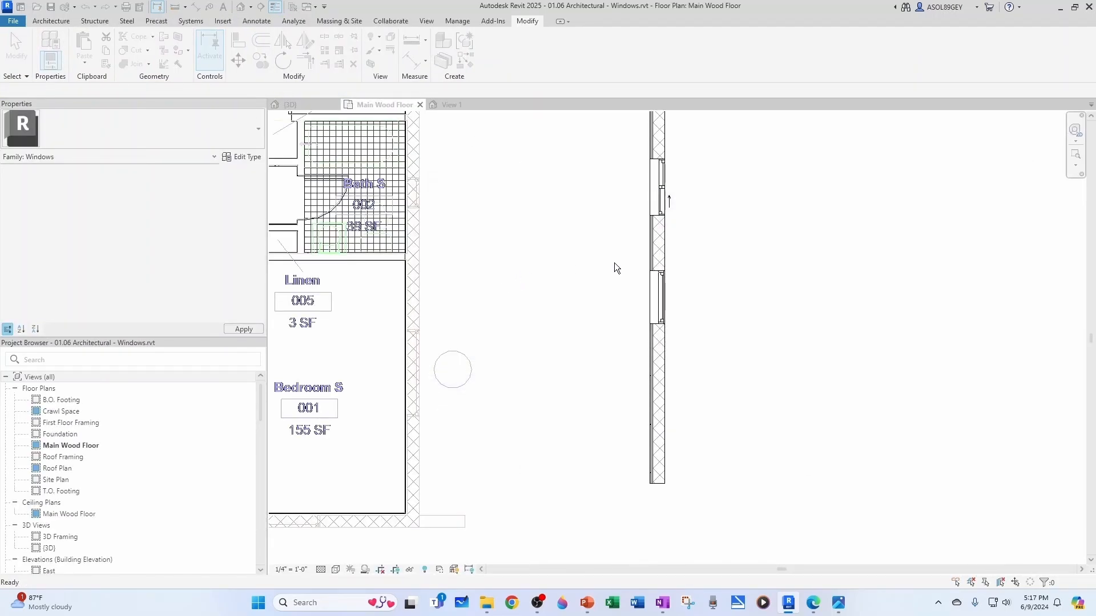
Step: Create a similar 34" x 36" Window-Single-Hung in the exterior wall of Bath S
click(673, 296)
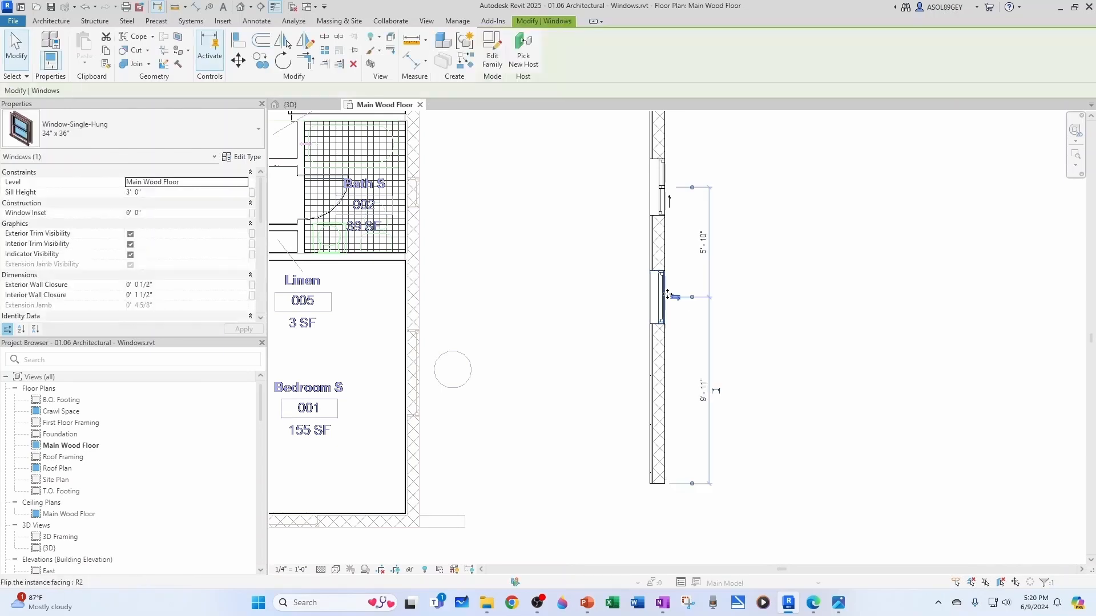
key(c)
key(s)
middle_drag(557, 247, 619, 308)
scroll(536, 282, up, 3)
scroll(619, 297, up, 1)
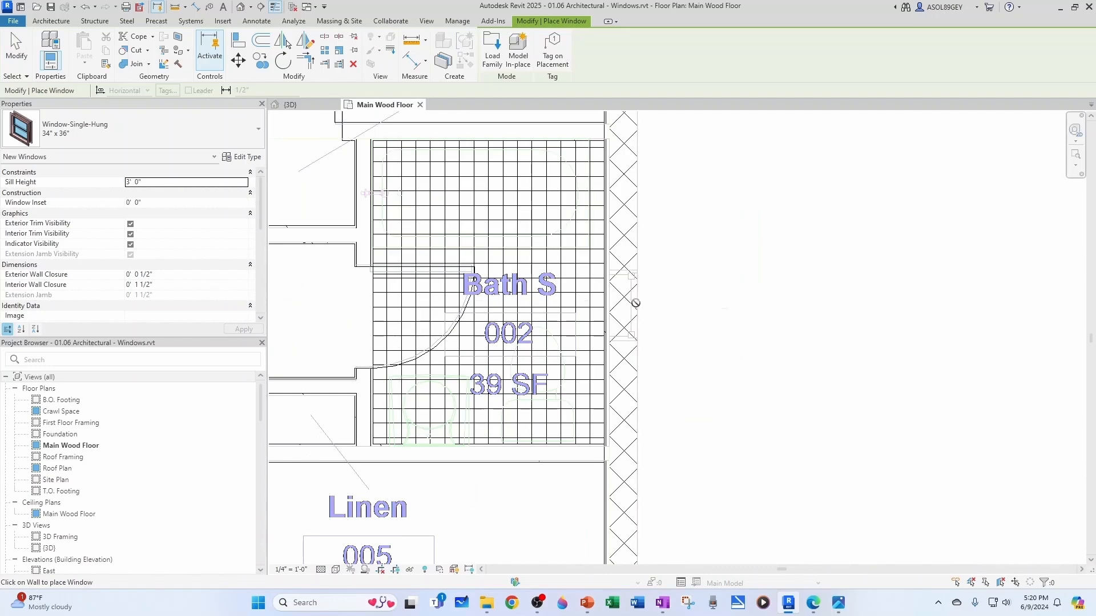
click(638, 302)
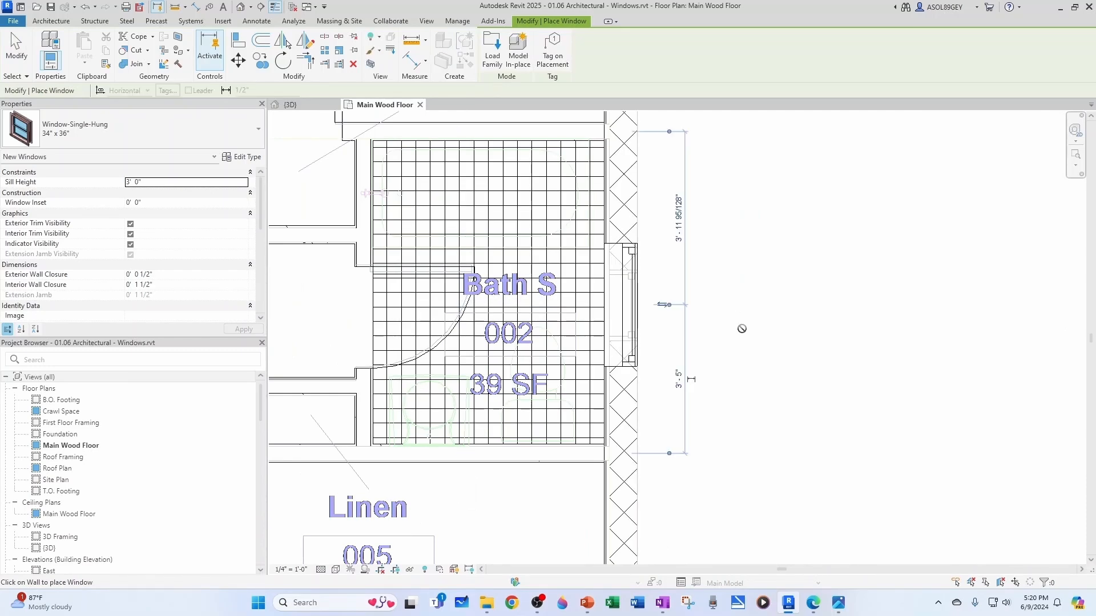
key(Escape)
key(Escape)
Step: Delete the 34" x 36" single-hung window from the separate sample wall
scroll(718, 328, down, 2)
scroll(718, 328, down, 2)
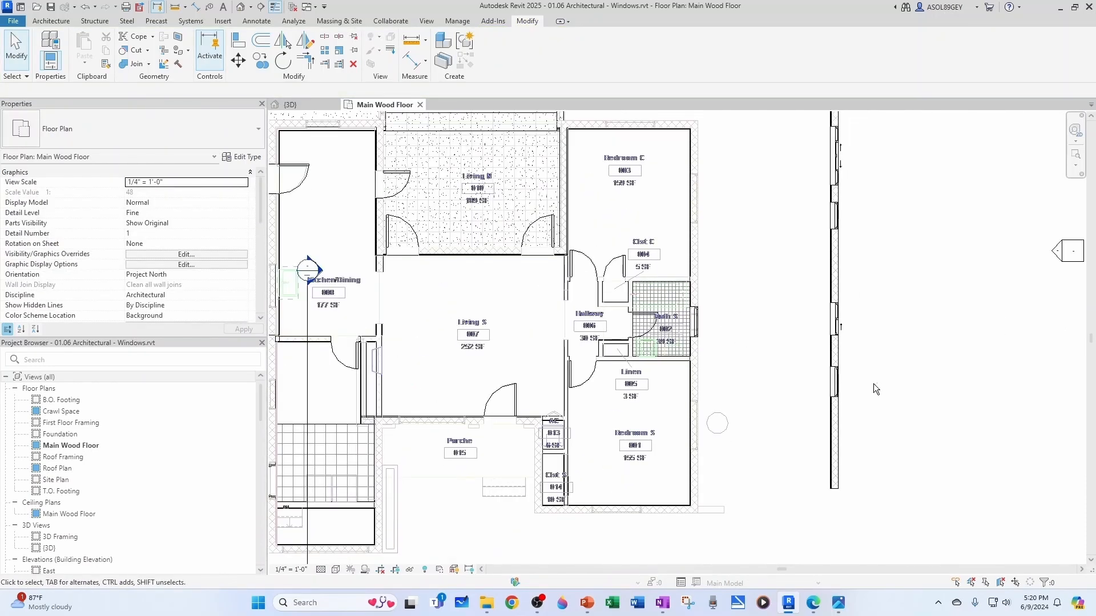
click(836, 382)
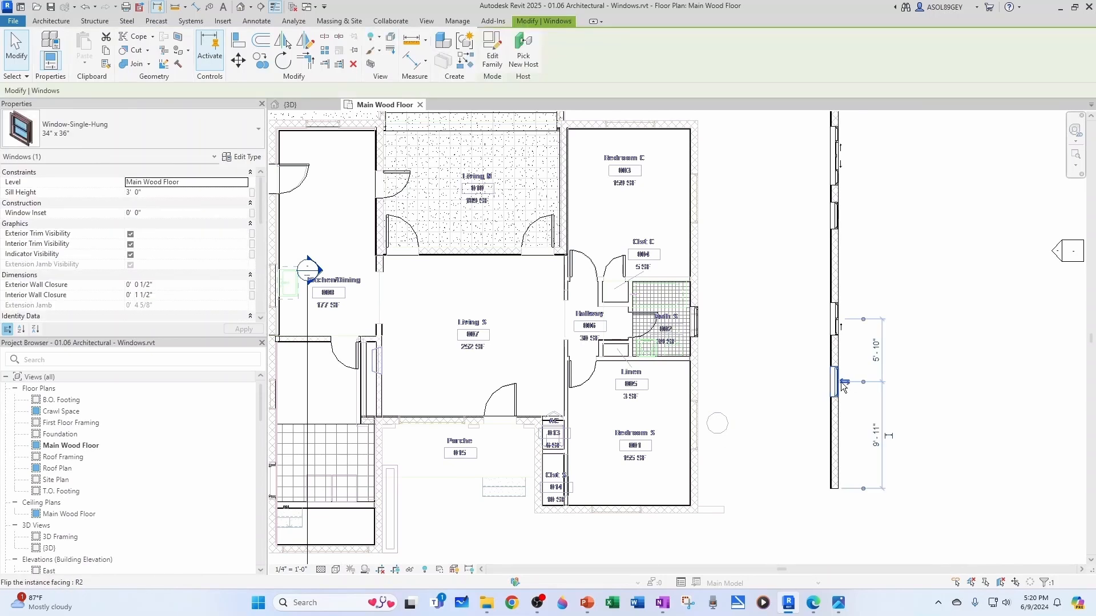
key(Delete)
Step: Open the family of the lowest 36" x 36" Window-Sliding-Double in the sample wall for editing
middle_drag(878, 354, 748, 379)
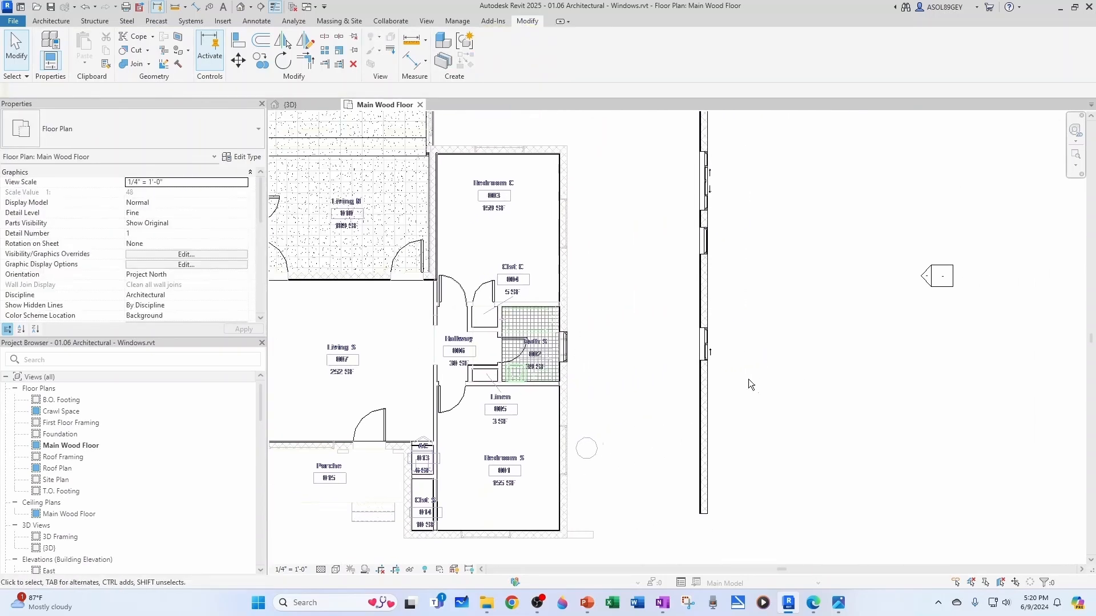
scroll(744, 367, up, 2)
click(698, 341)
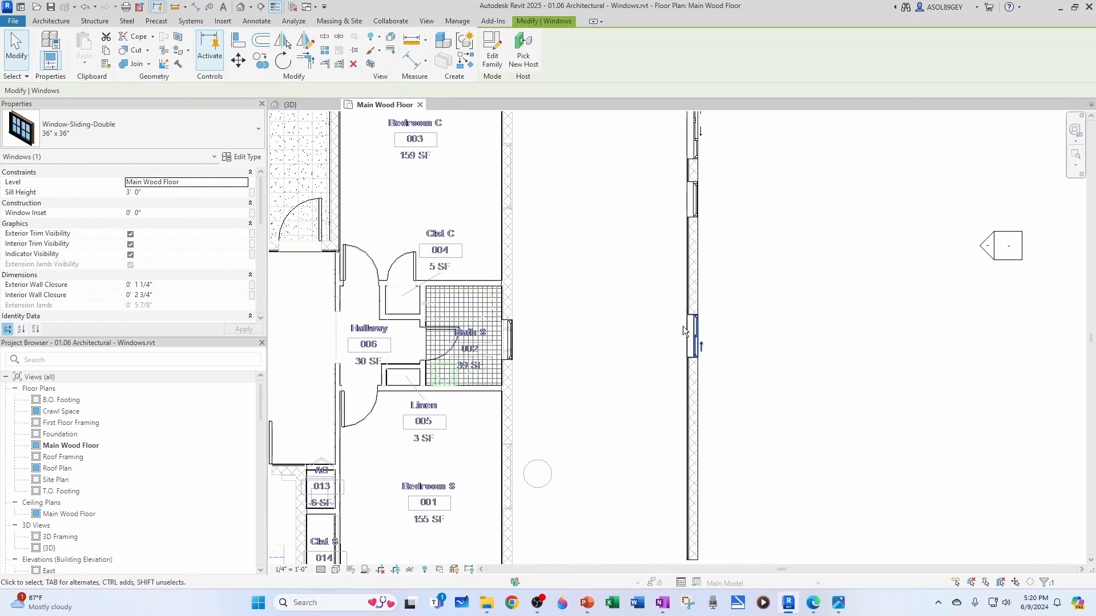
key(Escape)
click(695, 337)
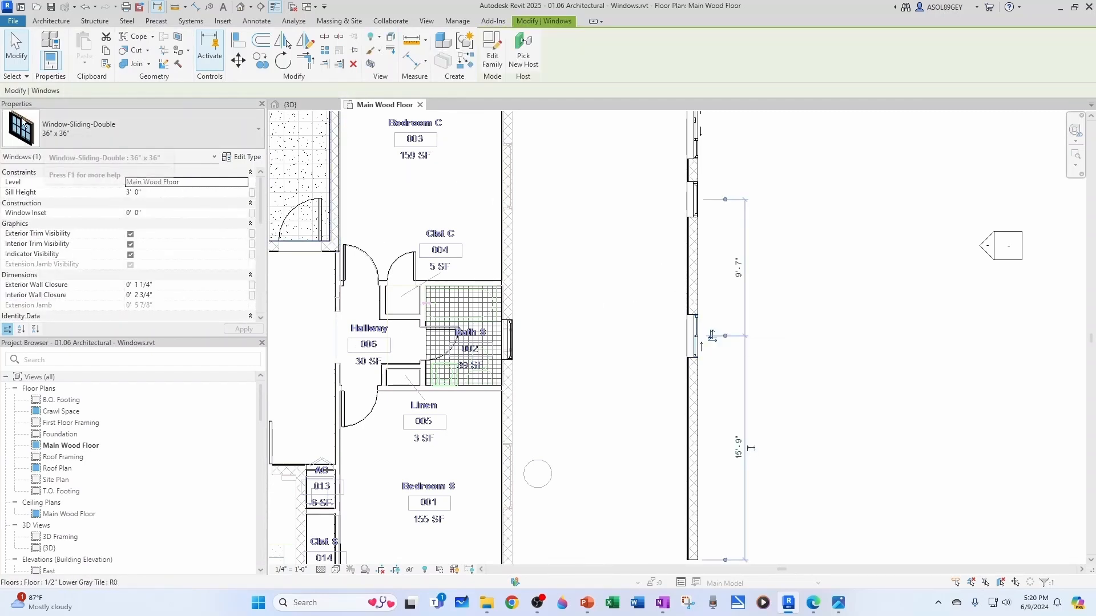
key(Escape)
click(692, 336)
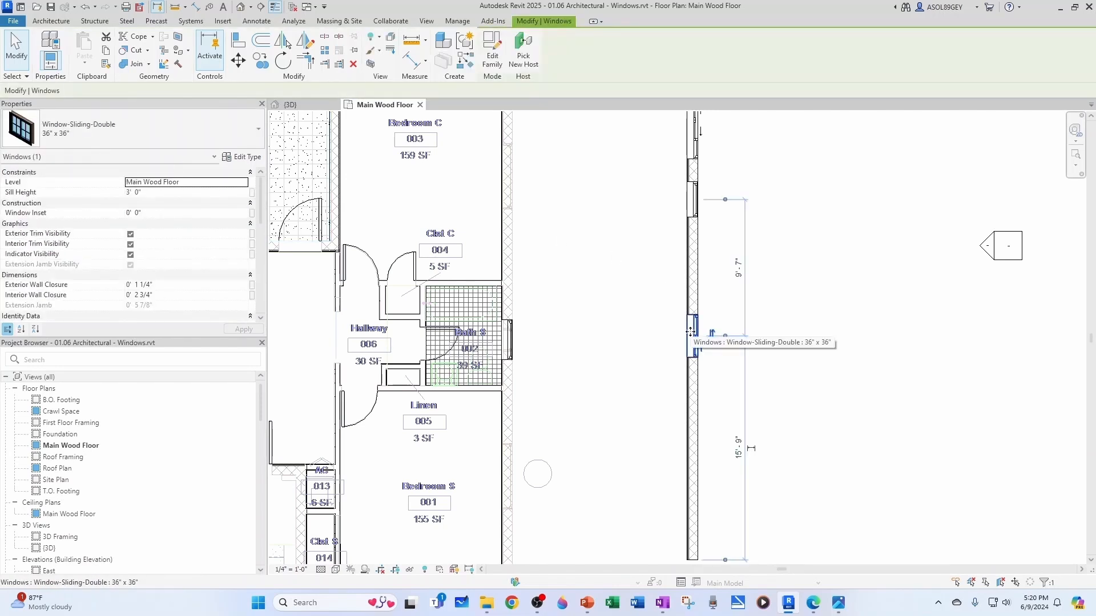
right_click(702, 342)
click(735, 390)
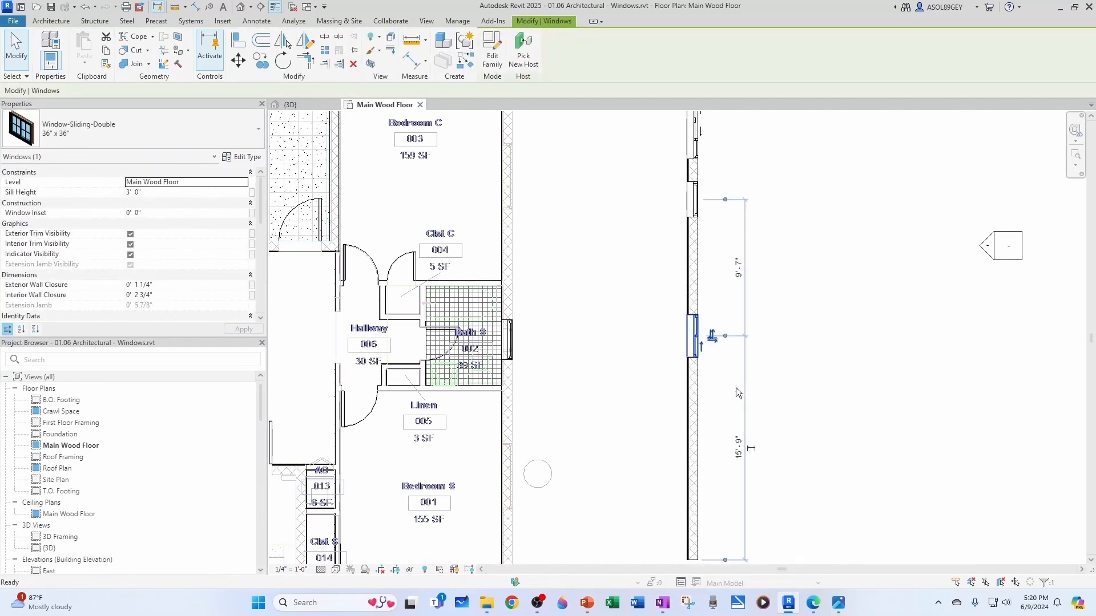
Step: Delete both 2x2 muntin patterns from the sliding window and load the family into the project, overwriting the existing version
click(594, 296)
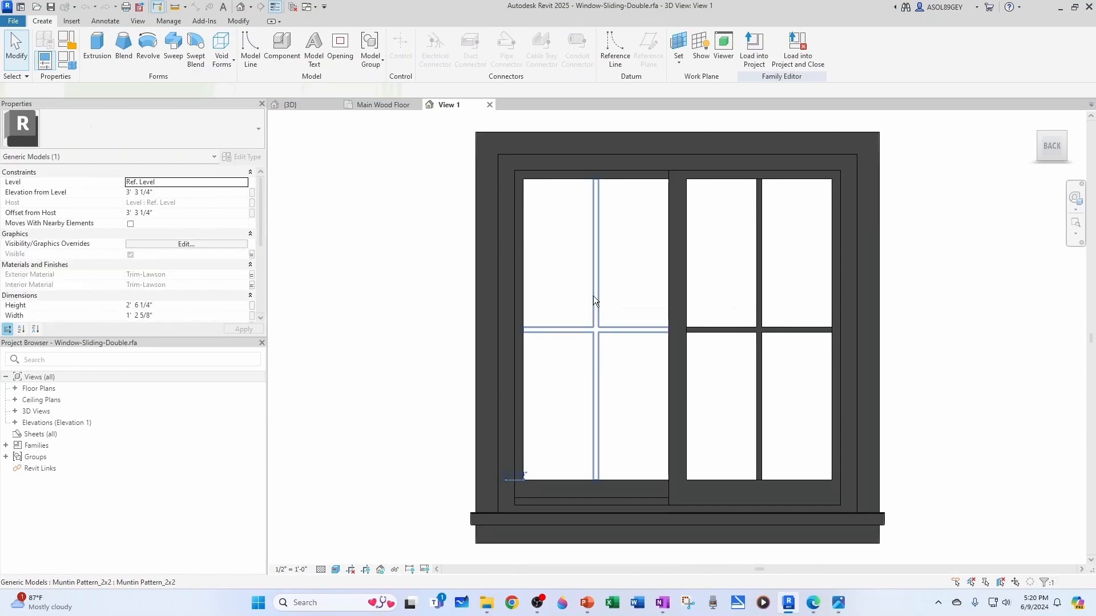
key(Delete)
click(758, 318)
key(Delete)
scroll(656, 310, down, 3)
shift+middle_drag(646, 316, 701, 355)
click(429, 52)
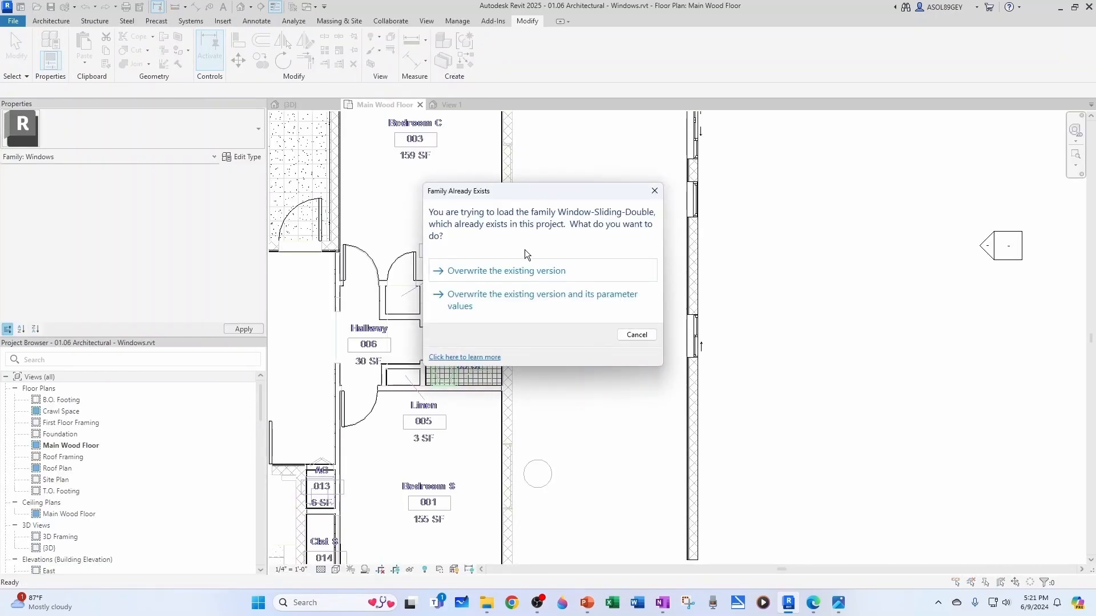
click(498, 271)
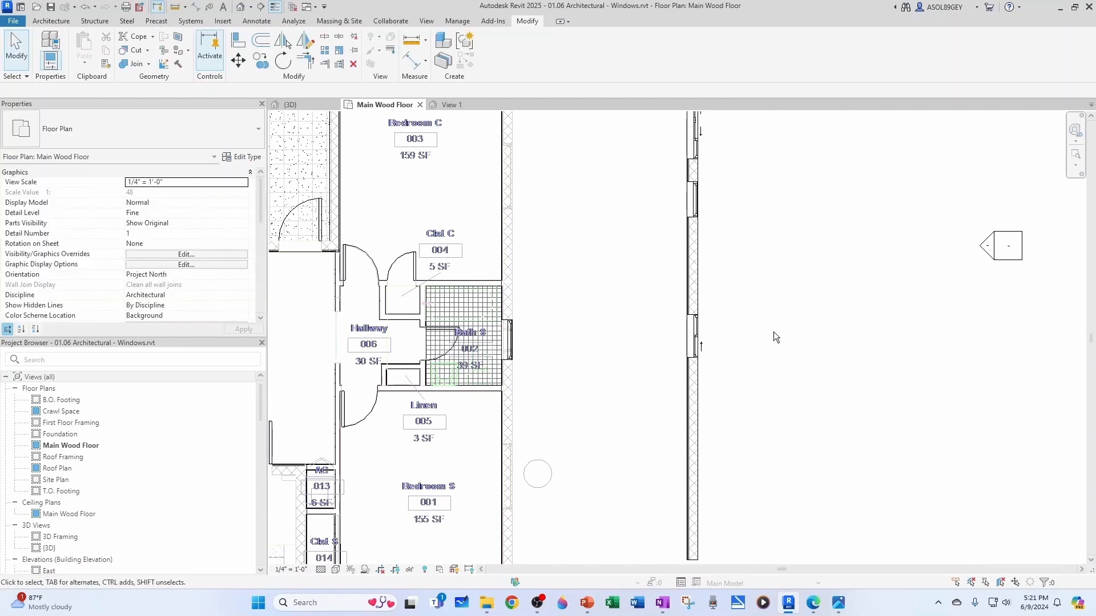
Step: Save the edited sliding window as the family file Window-Sliding-Double.rfa, replacing the existing file
click(707, 339)
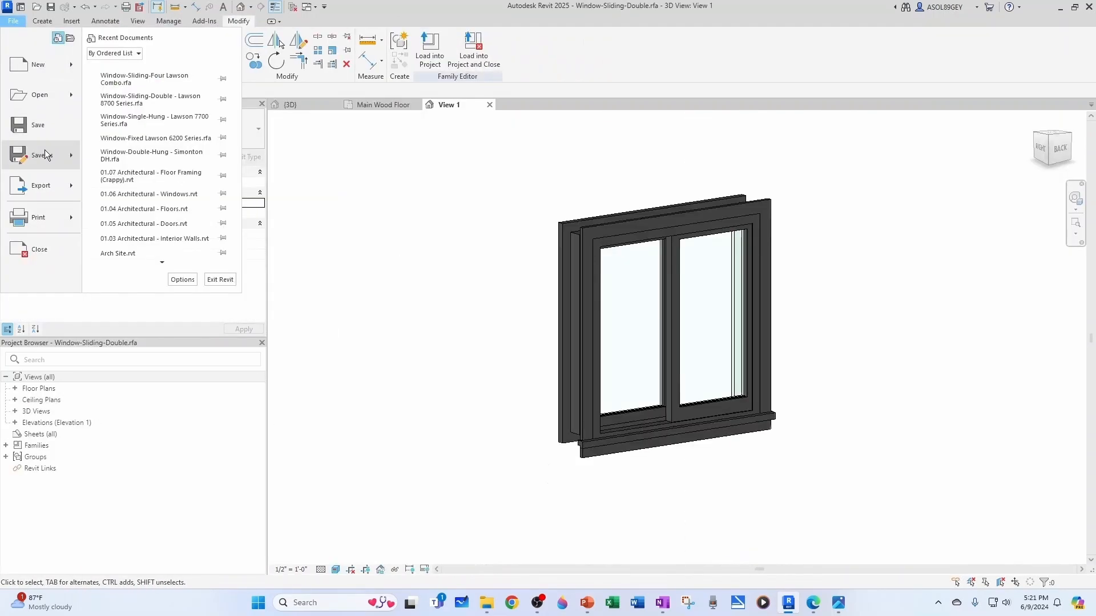
mouse_move(49, 147)
click(137, 147)
click(807, 553)
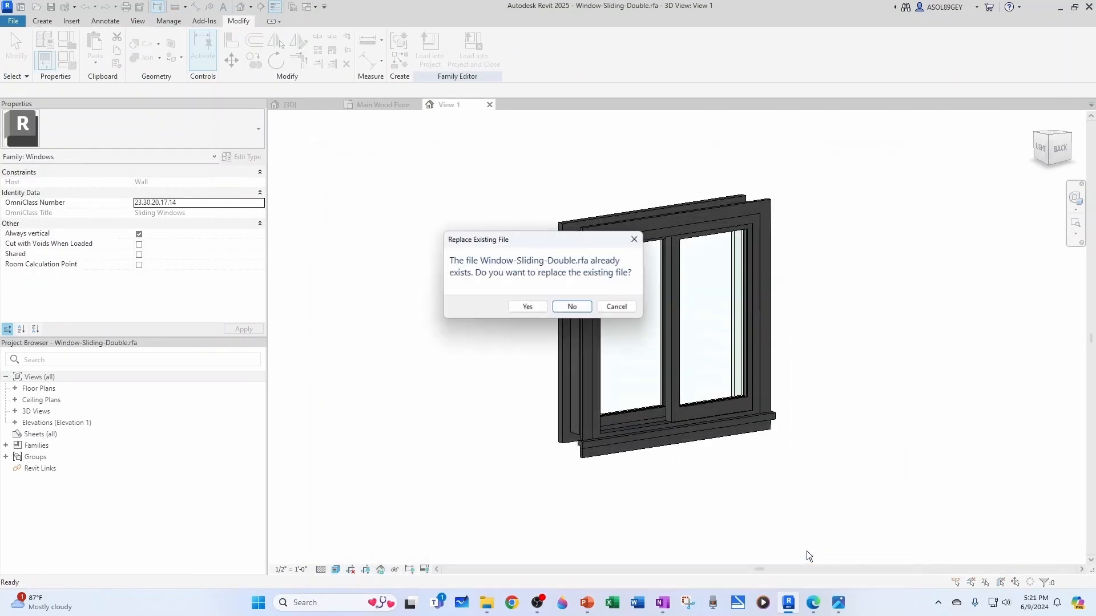
click(527, 307)
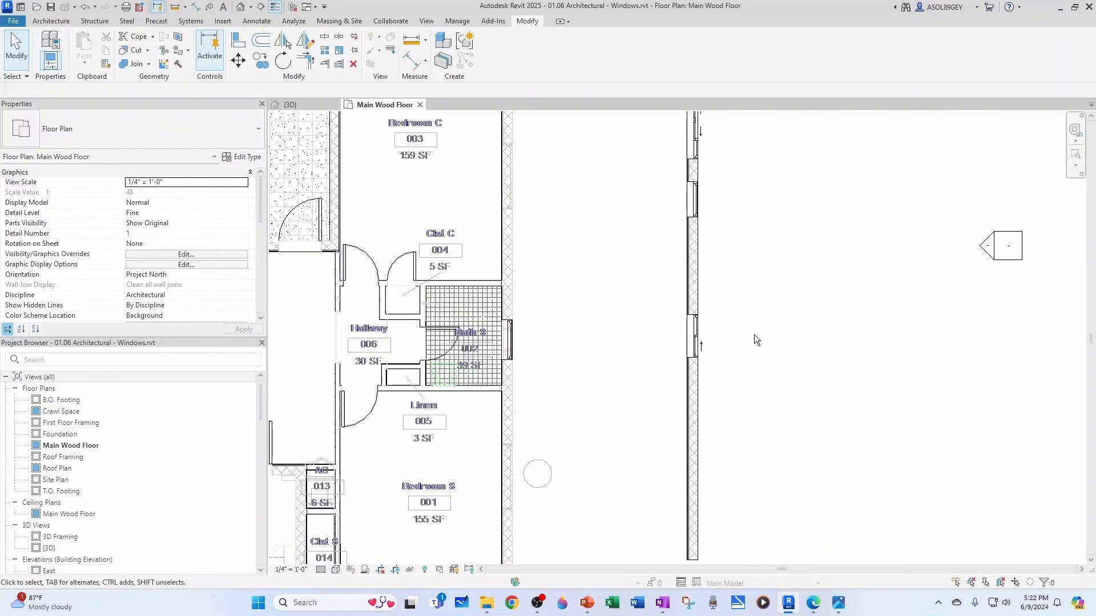
Step: Rename the Window-Single-Hung family in the project to "Window-Single-Hung Lawson 7700 Series"
click(516, 334)
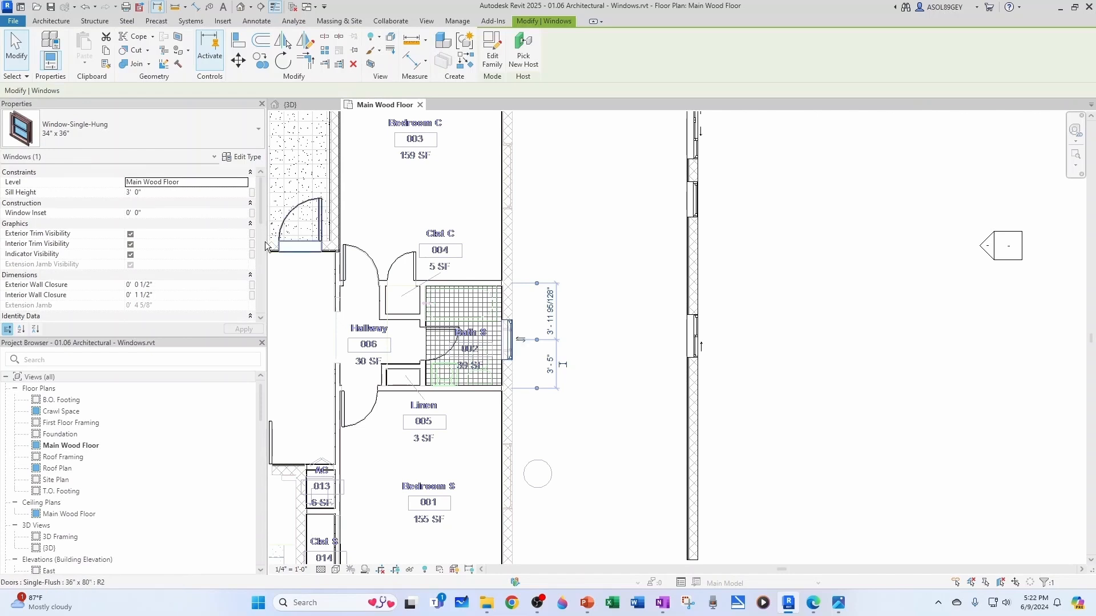
drag(258, 418, 259, 561)
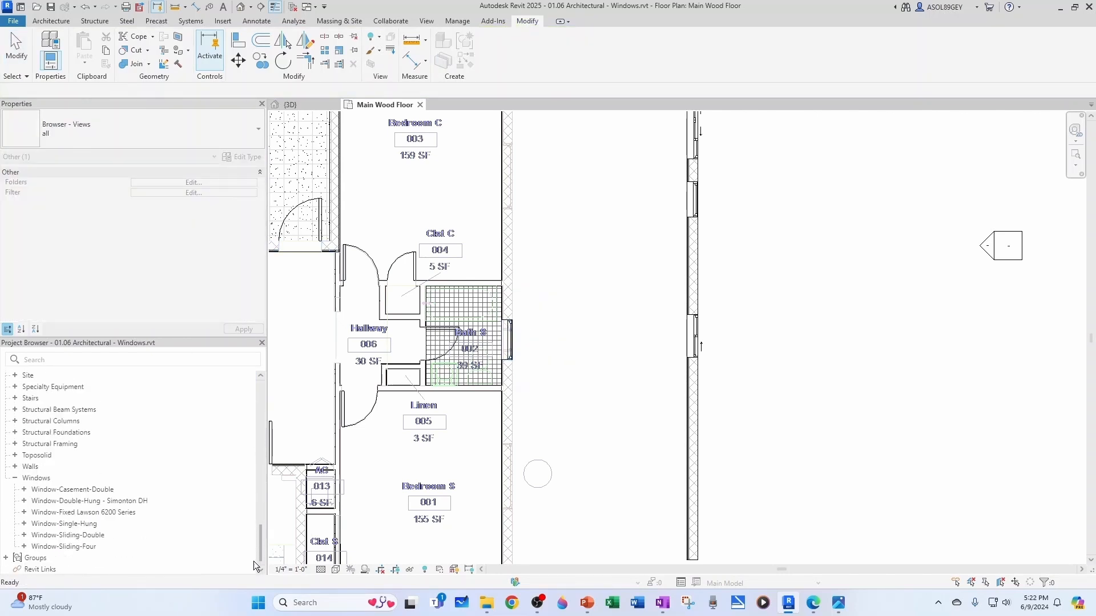
click(515, 337)
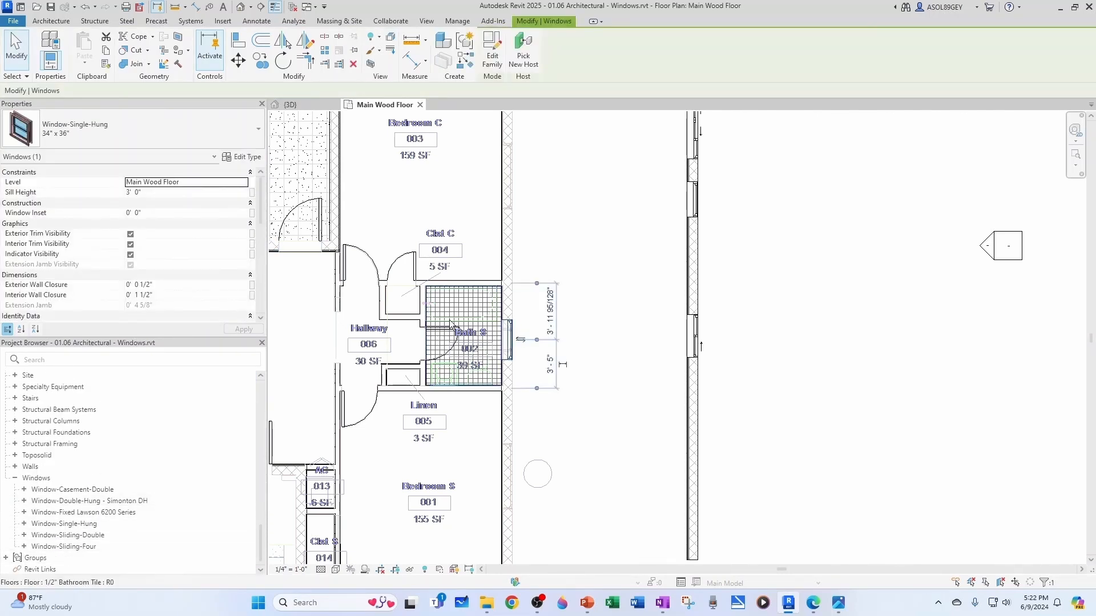
double_click(74, 524)
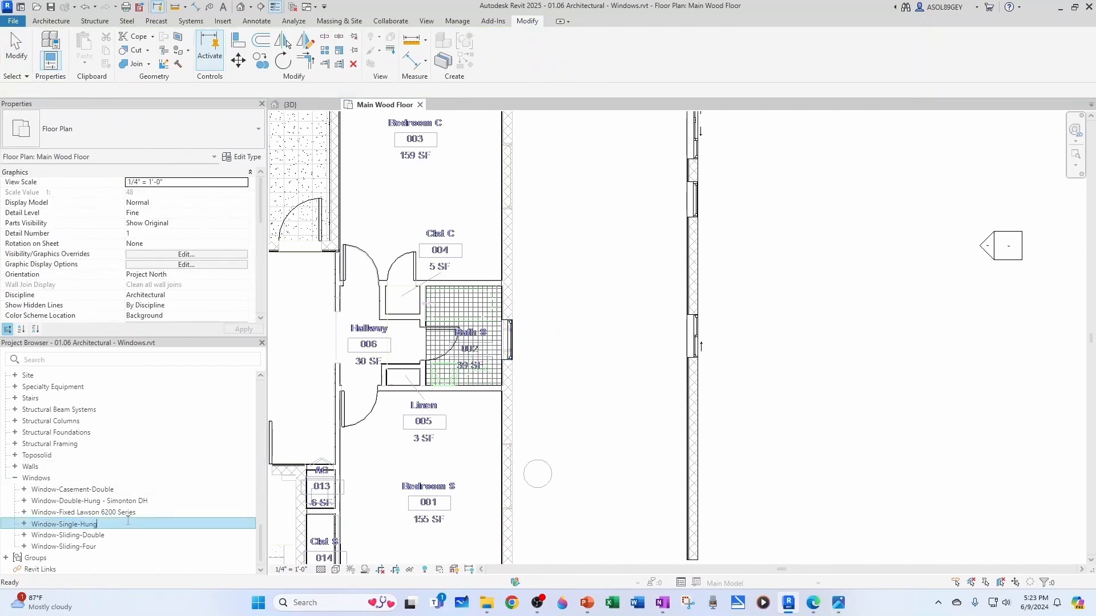
text(Lawson 7700 S)
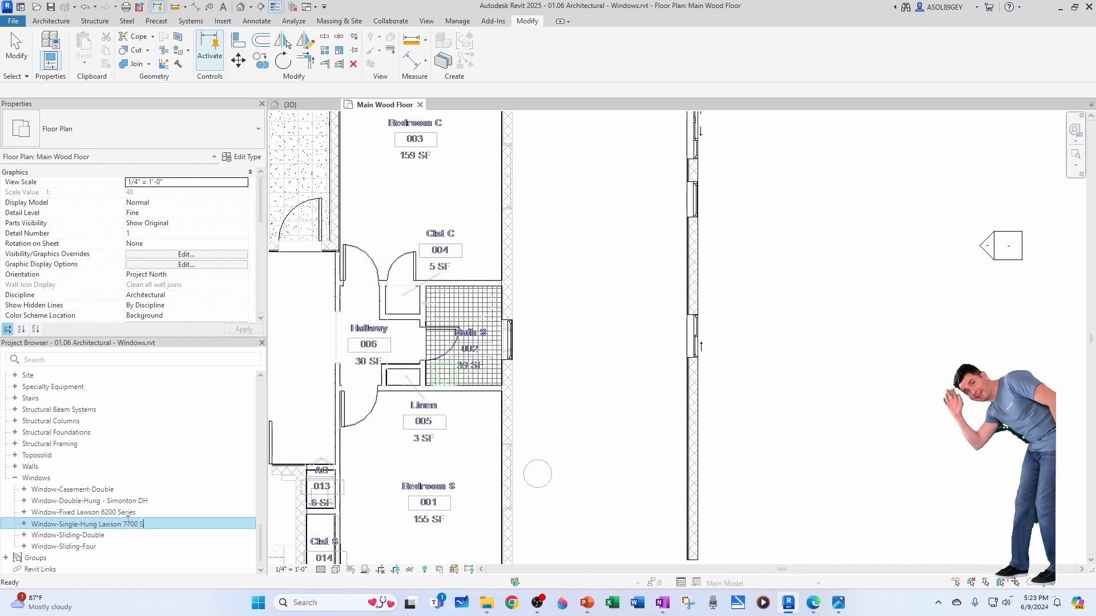
text(eries)
Step: Rename the Window-Sliding-Double family in the project to "Window-Sliding-Double Lawson 8700 Series"
click(691, 336)
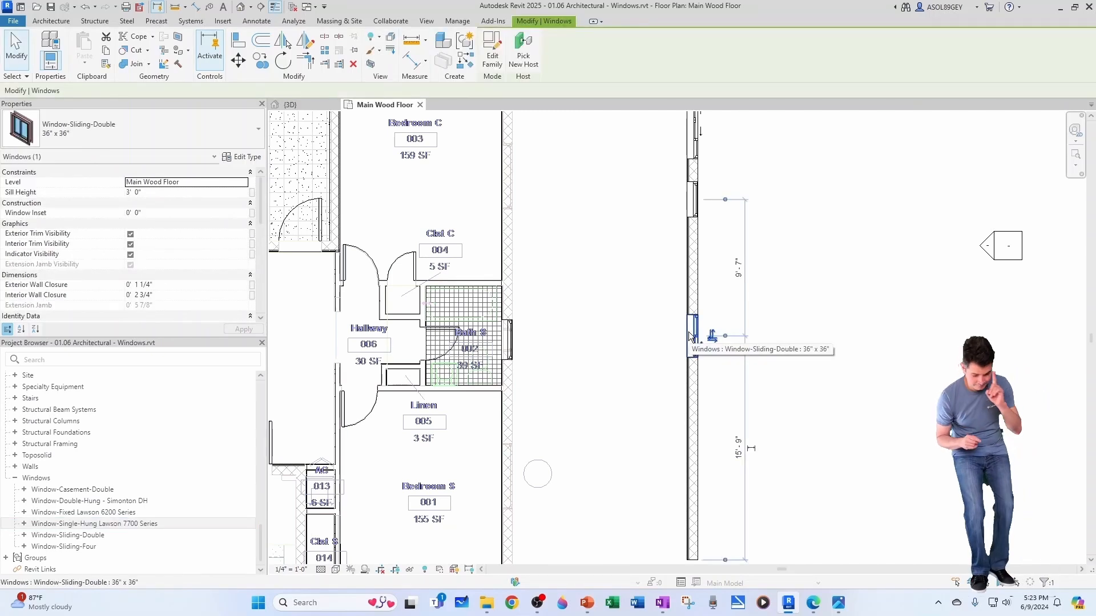
click(91, 535)
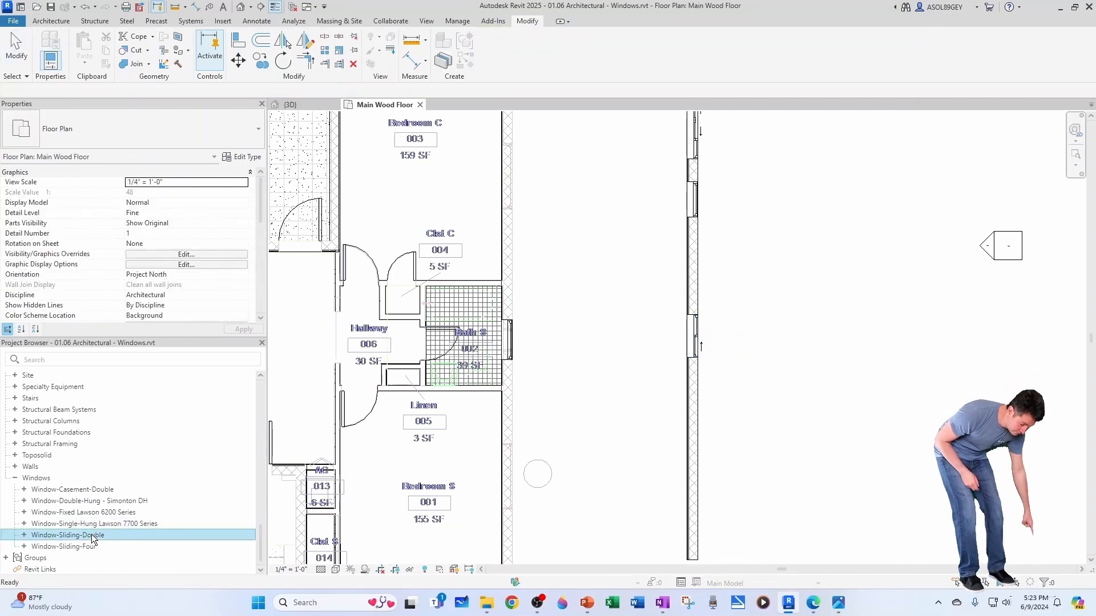
click(91, 535)
text(Lawson 8700)
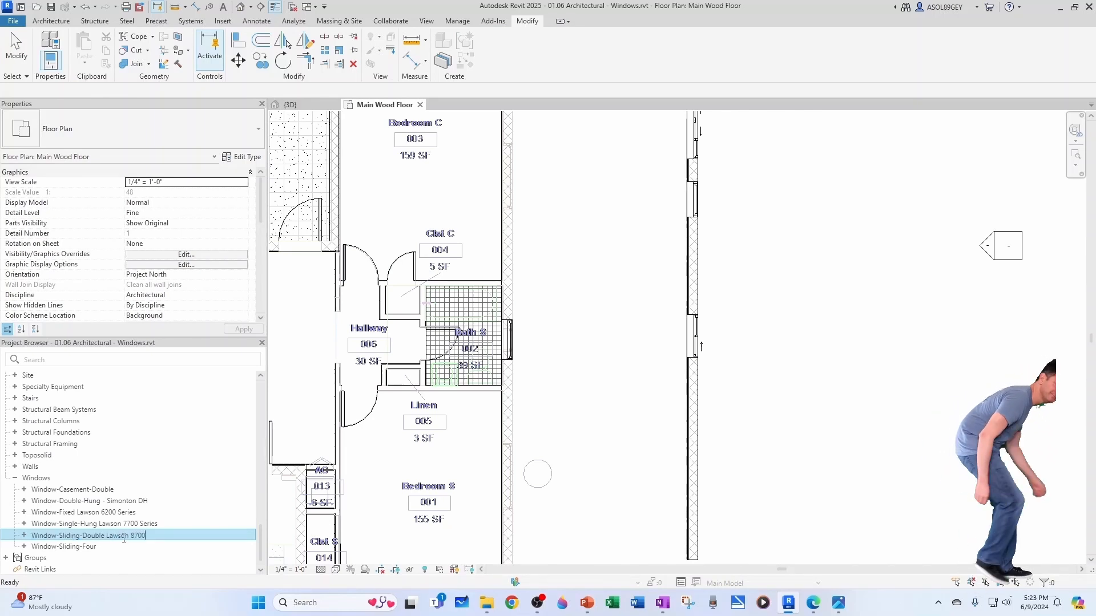
text( Series)
key(Return)
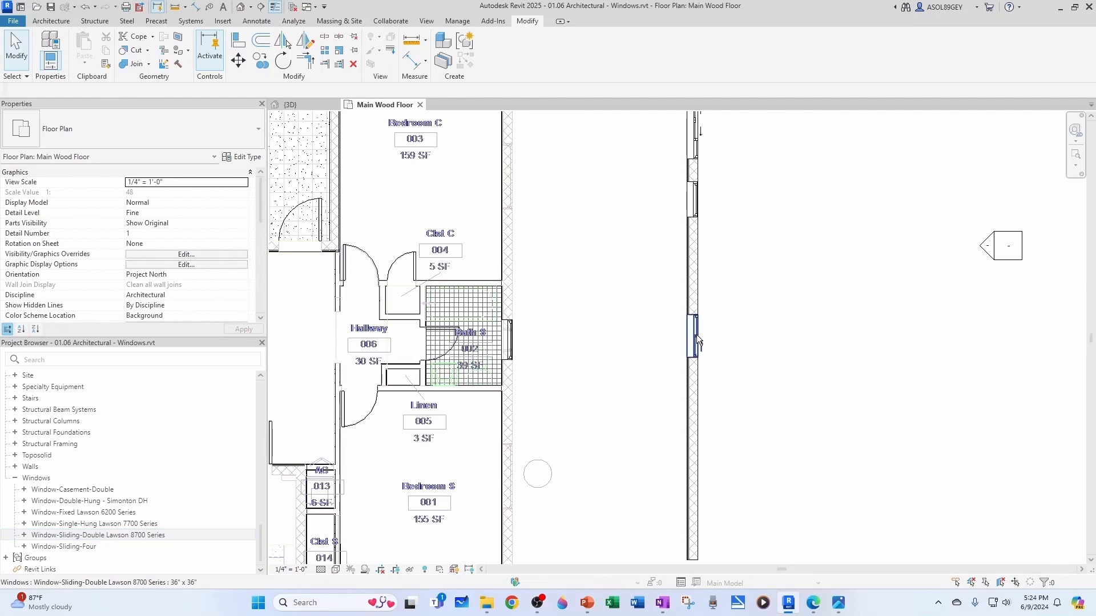
Step: Create windows similar to the 36" x 36" Window-Sliding-Double Lawson 8700 Series sample and place them in Bedroom C's north and east exterior walls
click(696, 335)
key(c)
key(s)
scroll(652, 358, down, 1)
scroll(666, 306, up, 6)
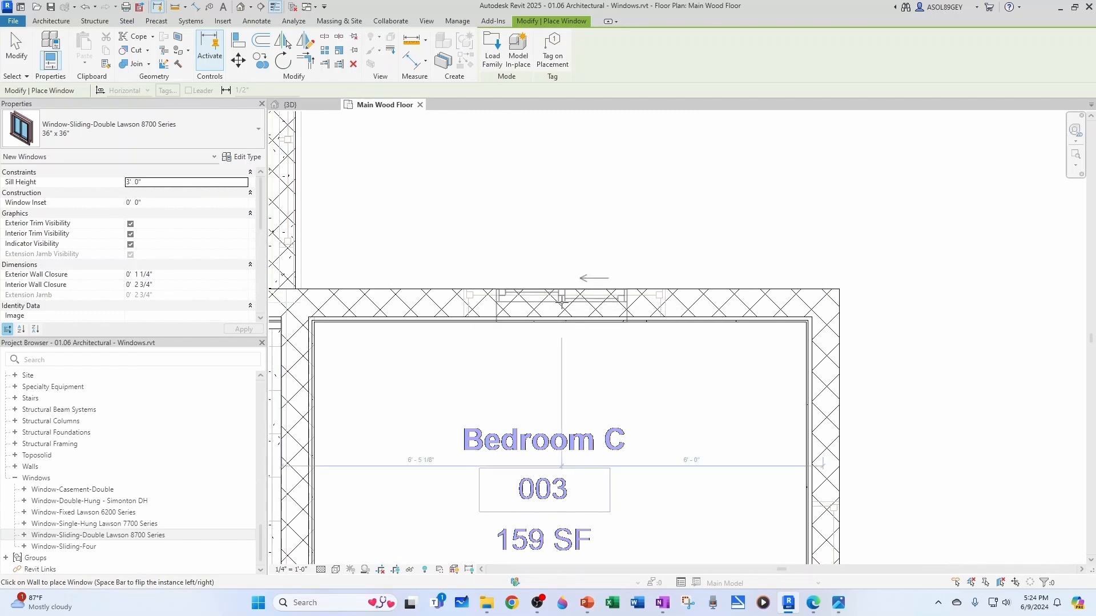
click(561, 302)
scroll(562, 302, down, 2)
middle_drag(759, 524, 667, 343)
scroll(668, 342, up, 2)
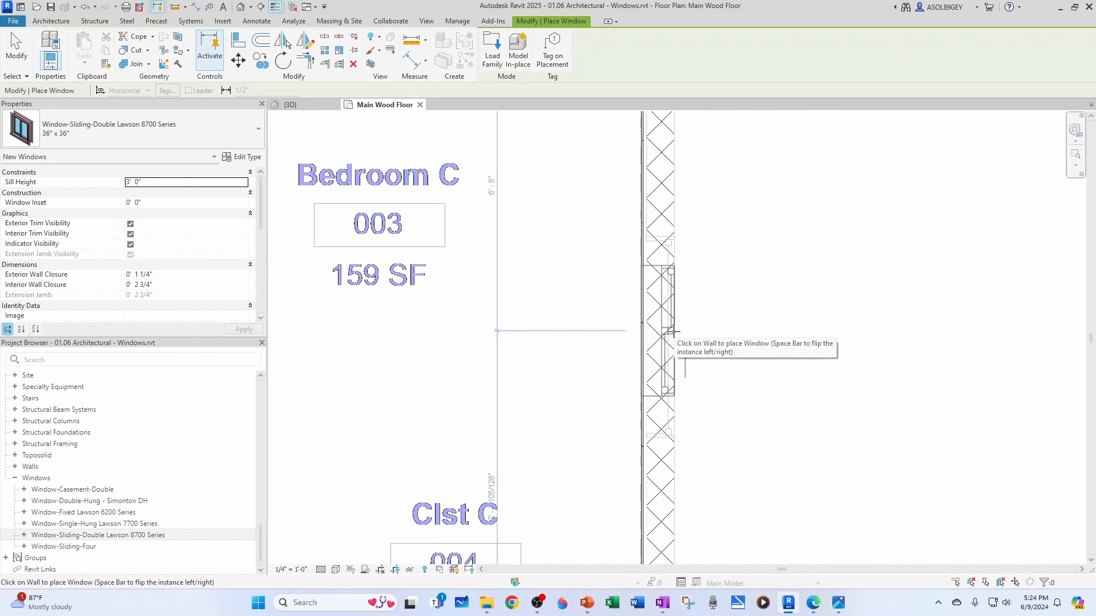
click(667, 326)
Step: Place 36" x 36" Lawson 8700 Series sliding windows in Bedroom S's east and south exterior walls
scroll(684, 454, down, 3)
middle_drag(684, 454, 633, 241)
scroll(628, 381, up, 3)
click(618, 381)
scroll(618, 336, down, 3)
scroll(497, 458, up, 2)
click(509, 463)
Step: Place 36" x 36" Lawson 8700 Series sliding windows in the west exterior wall at and below Kitchen/Dining, and in its north wall
scroll(537, 456, down, 4)
scroll(549, 435, down, 2)
scroll(346, 379, up, 7)
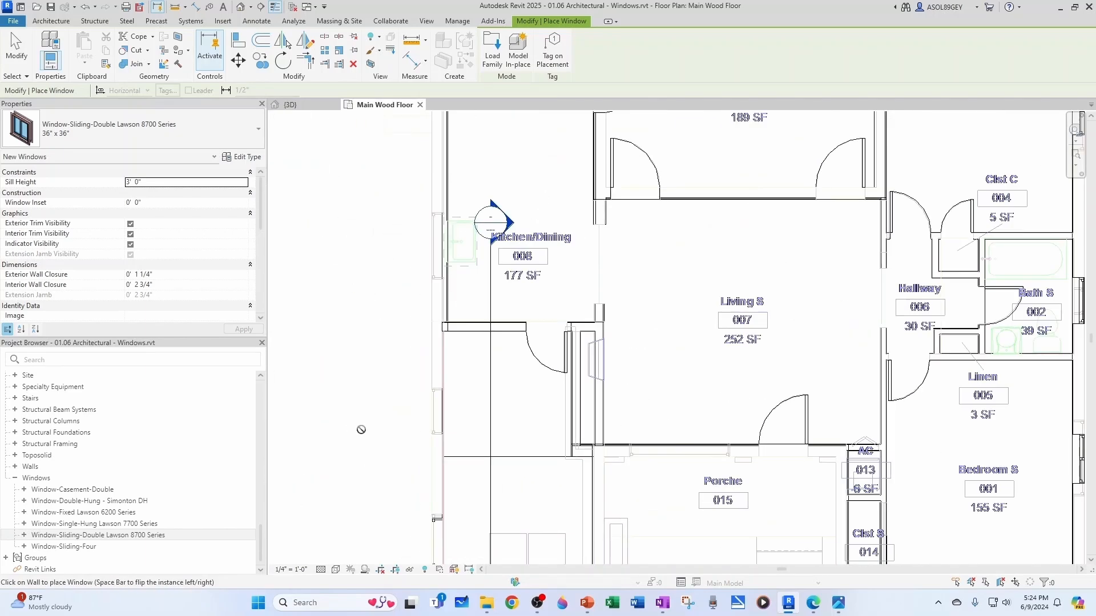
click(468, 395)
scroll(451, 402, down, 3)
scroll(468, 351, up, 3)
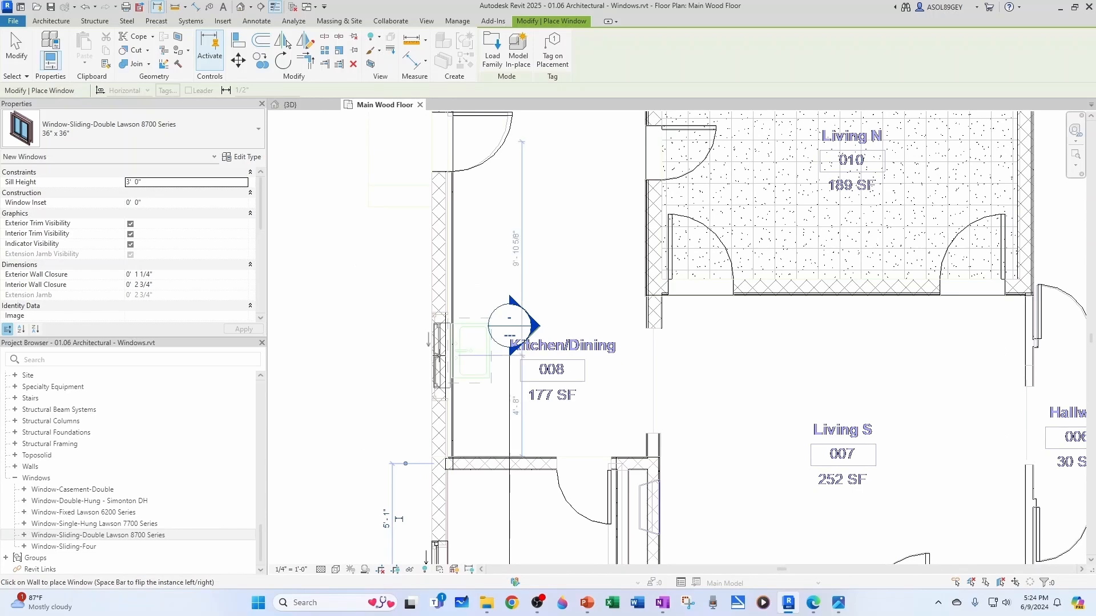
scroll(428, 365, down, 4)
scroll(489, 257, up, 5)
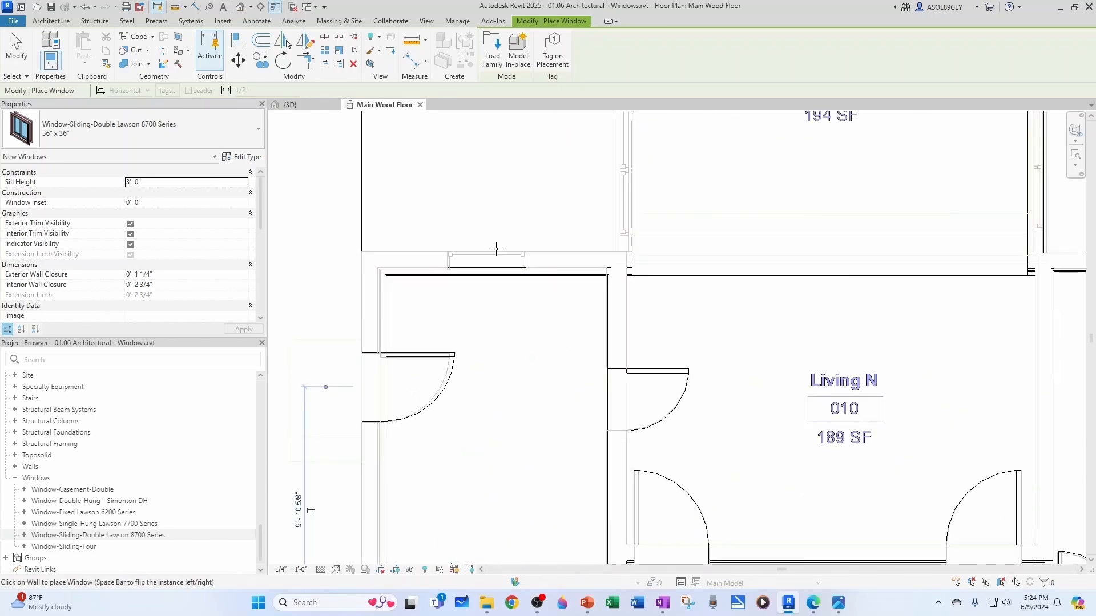
click(488, 259)
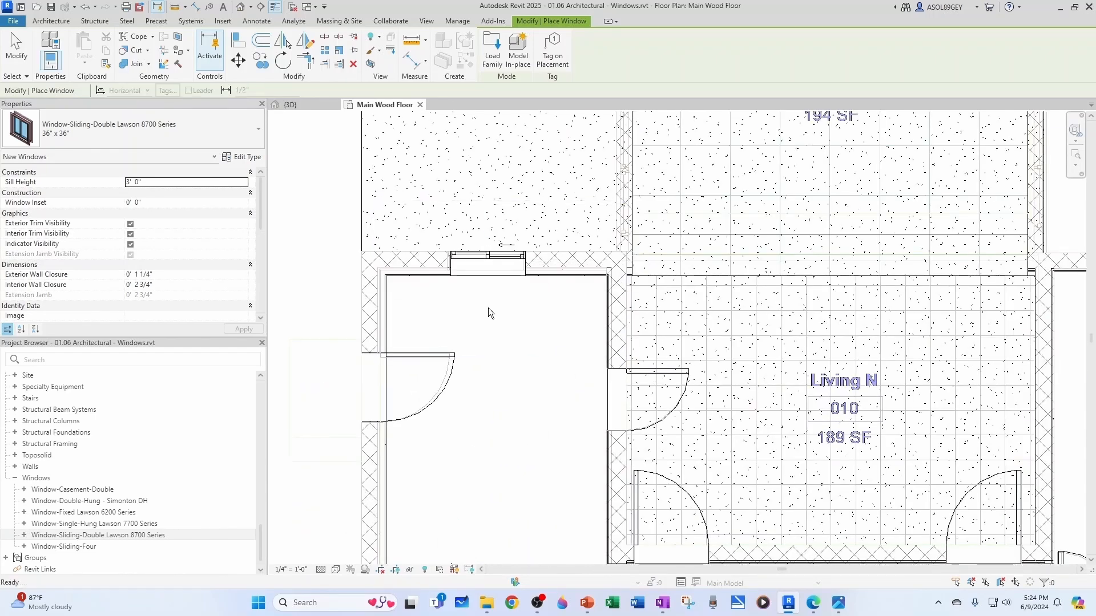
key(Escape)
Step: Delete the sample Lawson 8700 Series sliding window from the freestanding sample wall east of the house
scroll(488, 308, down, 4)
scroll(806, 396, up, 2)
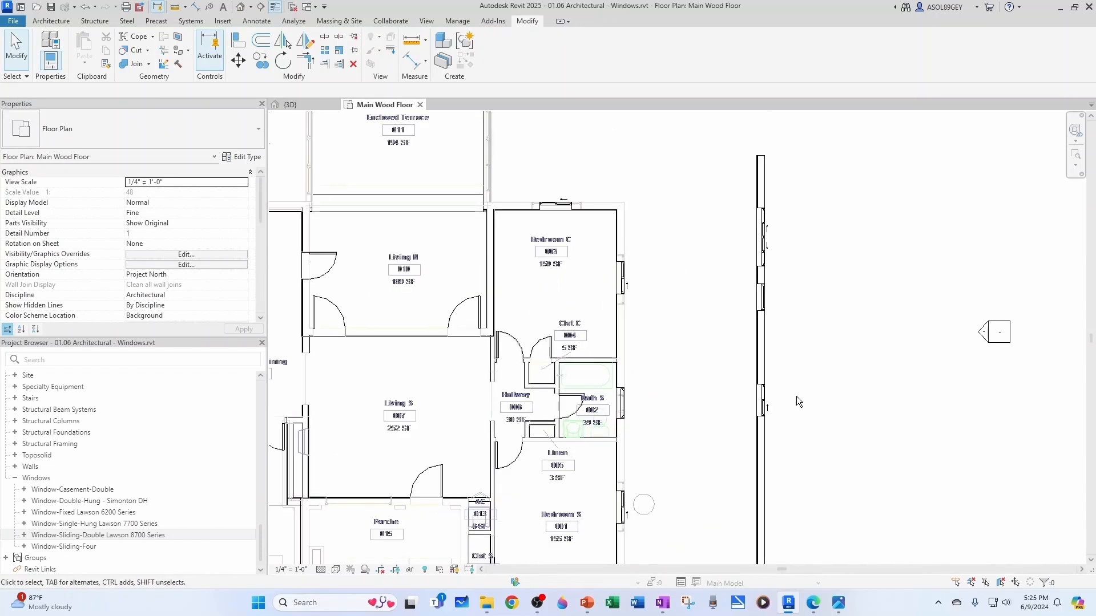
click(766, 399)
click(825, 392)
Step: Create windows similar to the 30" x 46" Window-Double-Hung - Simonton DH sample and place four along the Enclosed Terrace's west wall
scroll(807, 320, up, 2)
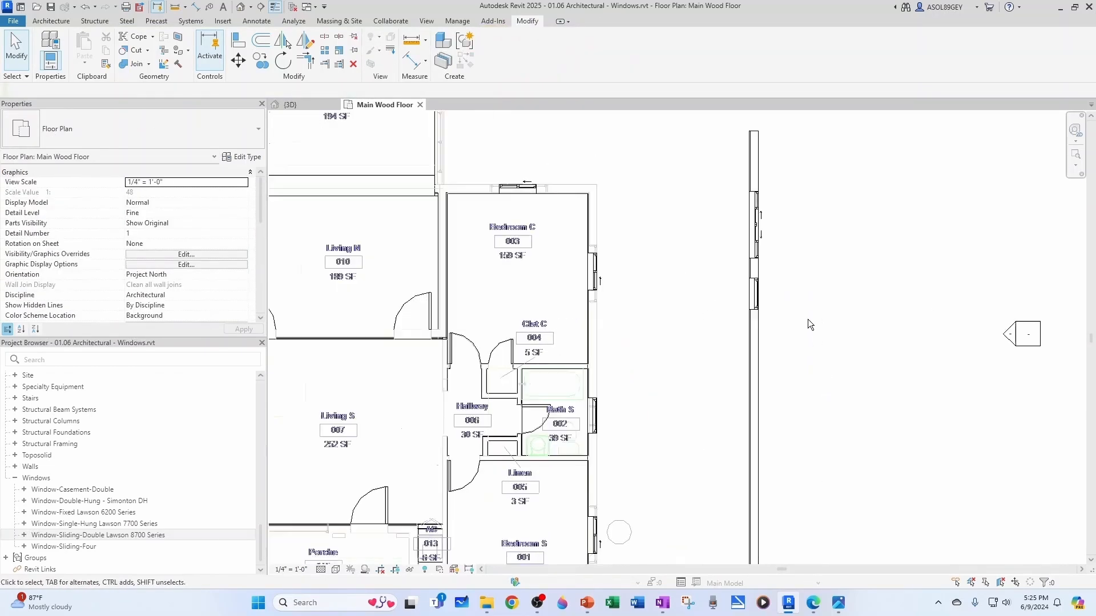
click(749, 288)
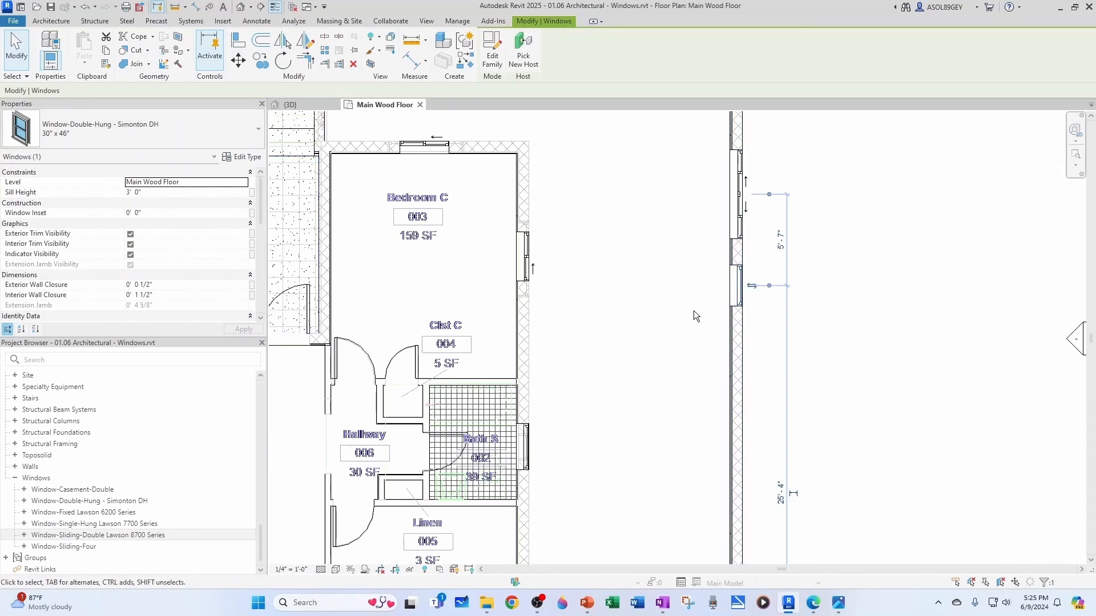
scroll(694, 311, down, 6)
scroll(439, 203, up, 3)
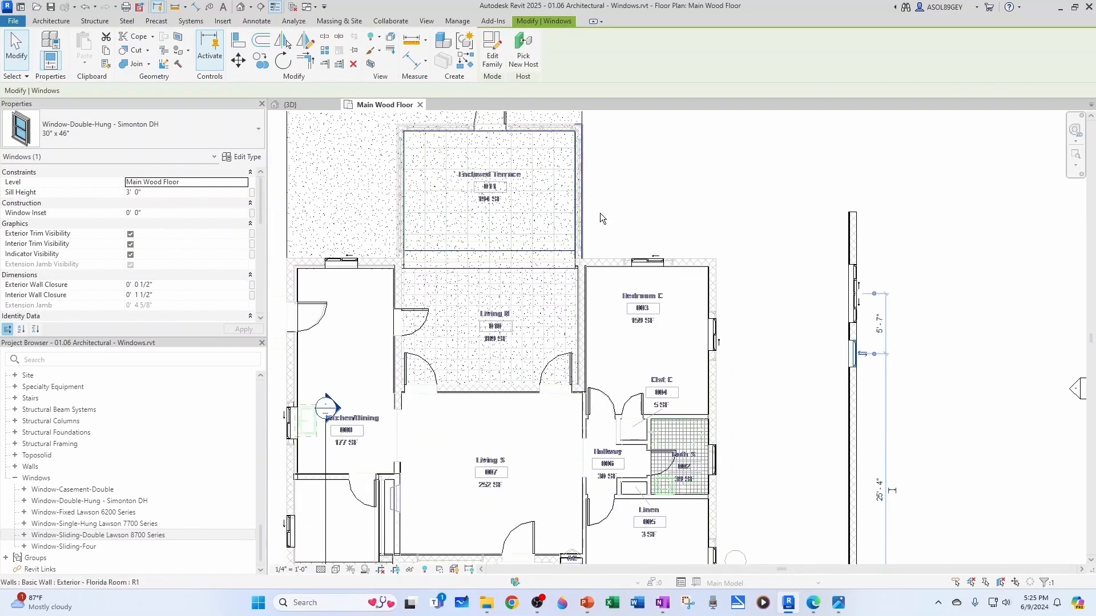
scroll(814, 361, up, 2)
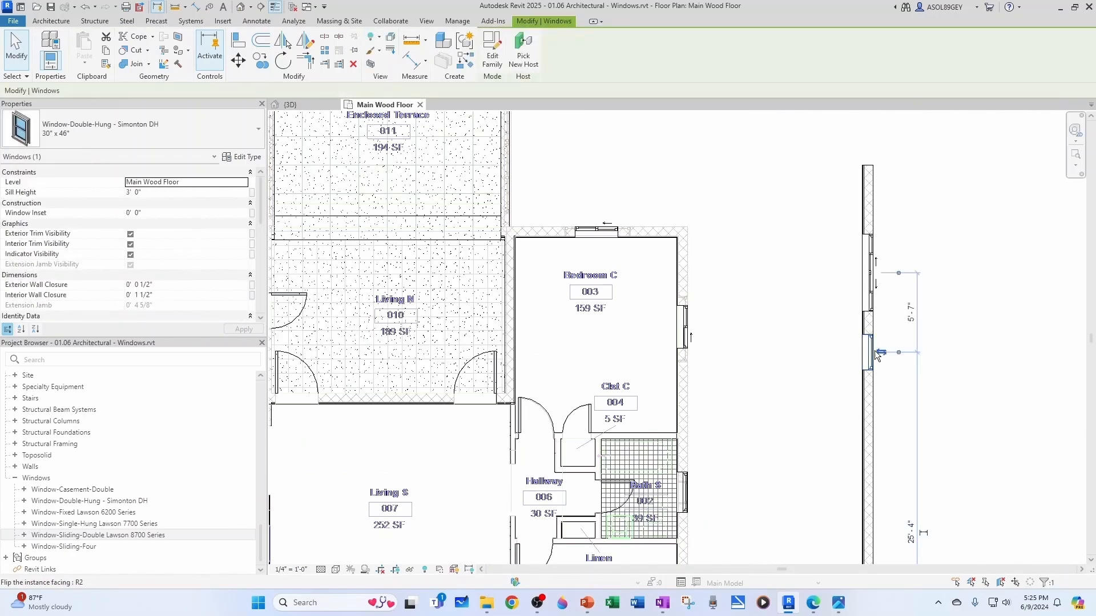
key(c)
key(s)
scroll(797, 344, down, 3)
scroll(488, 250, up, 6)
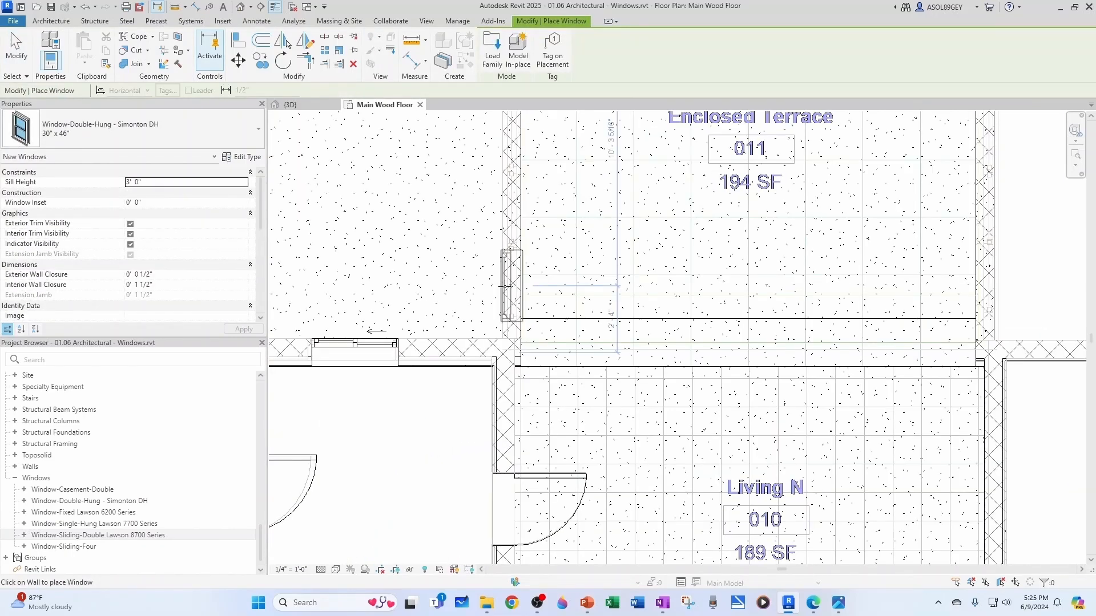
scroll(504, 287, up, 2)
middle_drag(514, 131, 486, 356)
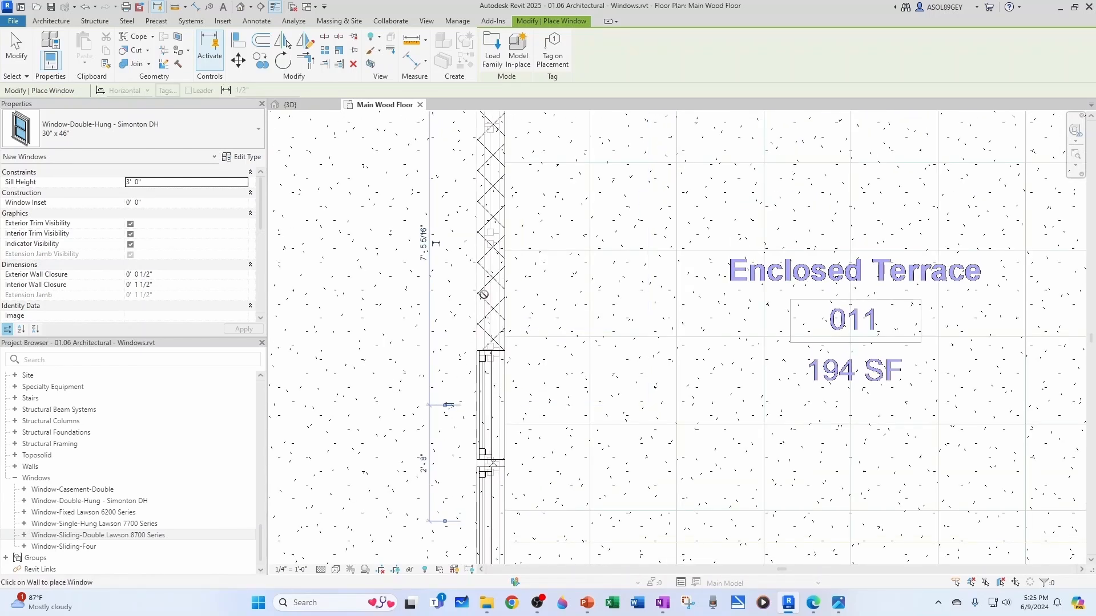
click(482, 289)
middle_drag(493, 225, 481, 346)
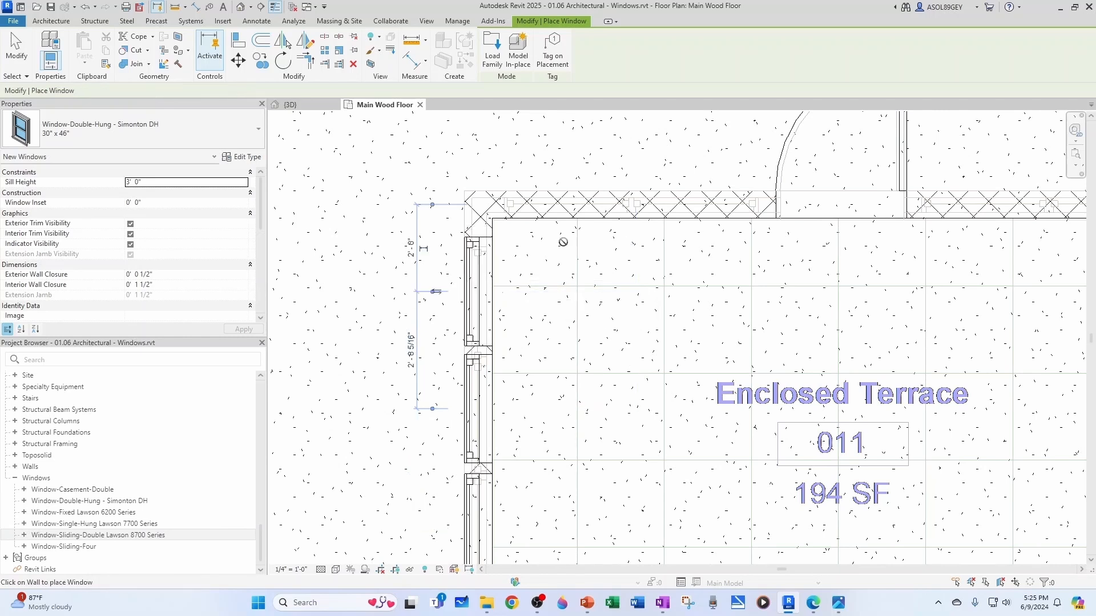
Step: Place four 30" x 46" Simonton double-hung windows in the Enclosed Terrace's north wall, two on each side of the door
click(574, 201)
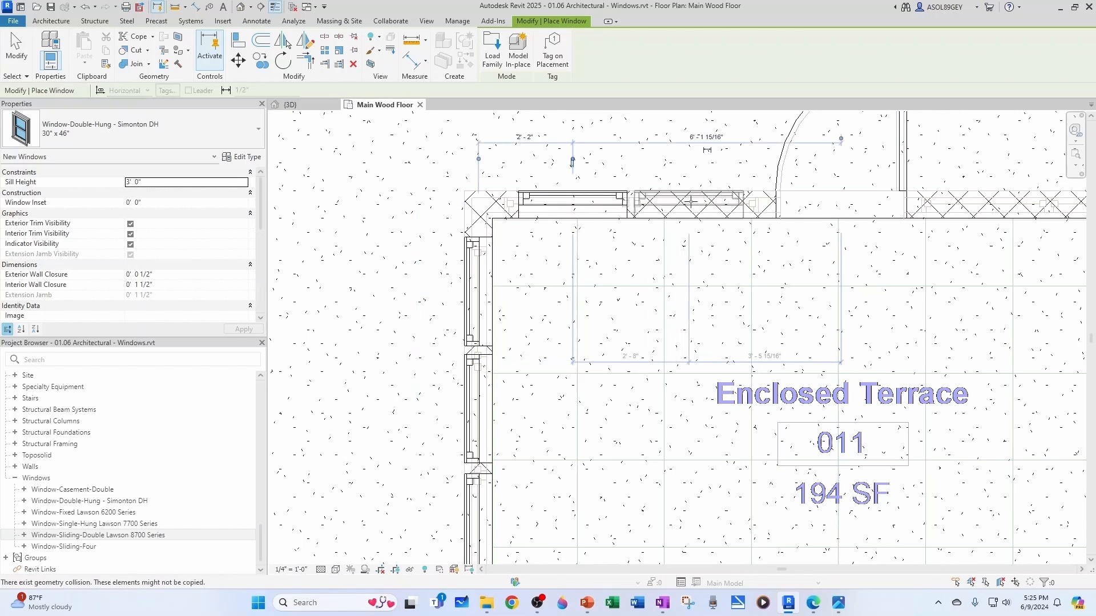
click(696, 201)
scroll(940, 254, down, 1)
middle_drag(941, 253, 595, 261)
scroll(595, 262, up, 1)
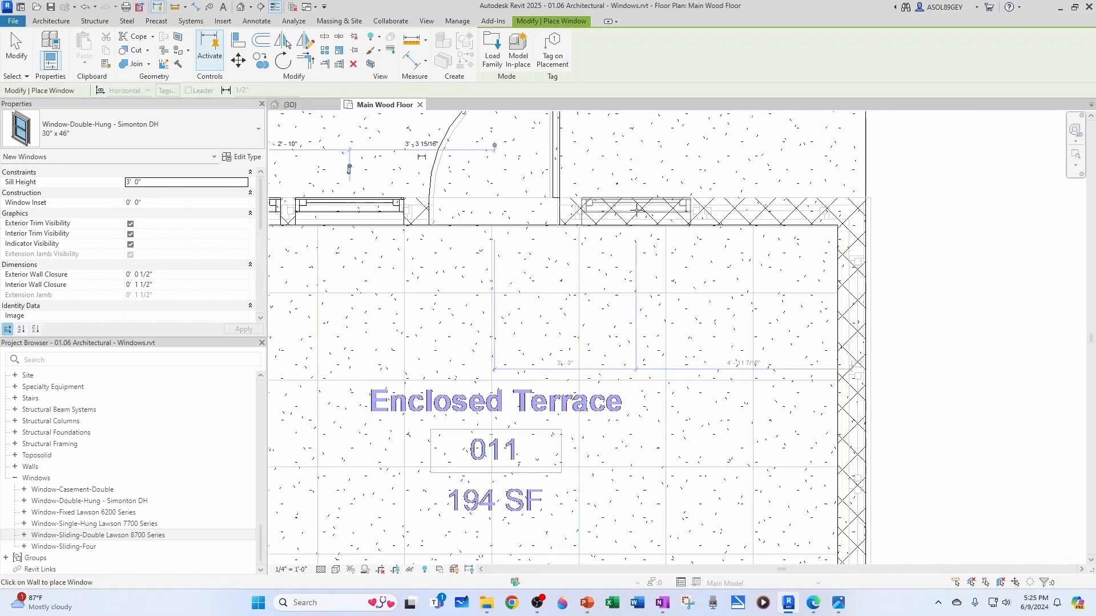
click(676, 206)
click(802, 207)
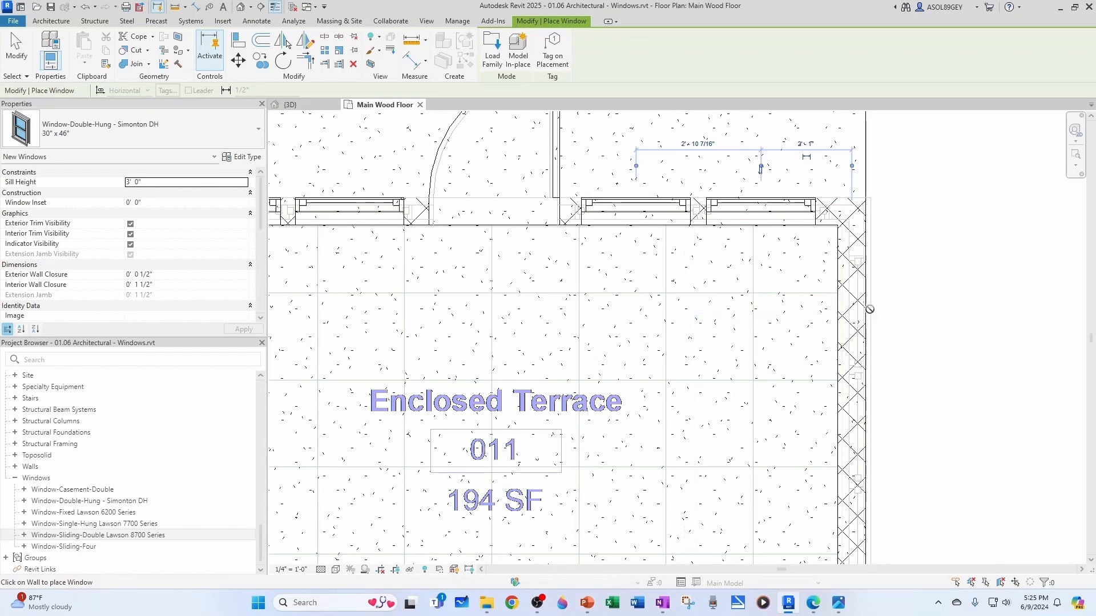
Step: Place four 30" x 46" Simonton double-hung windows along the Enclosed Terrace's east wall and end window placement
click(866, 307)
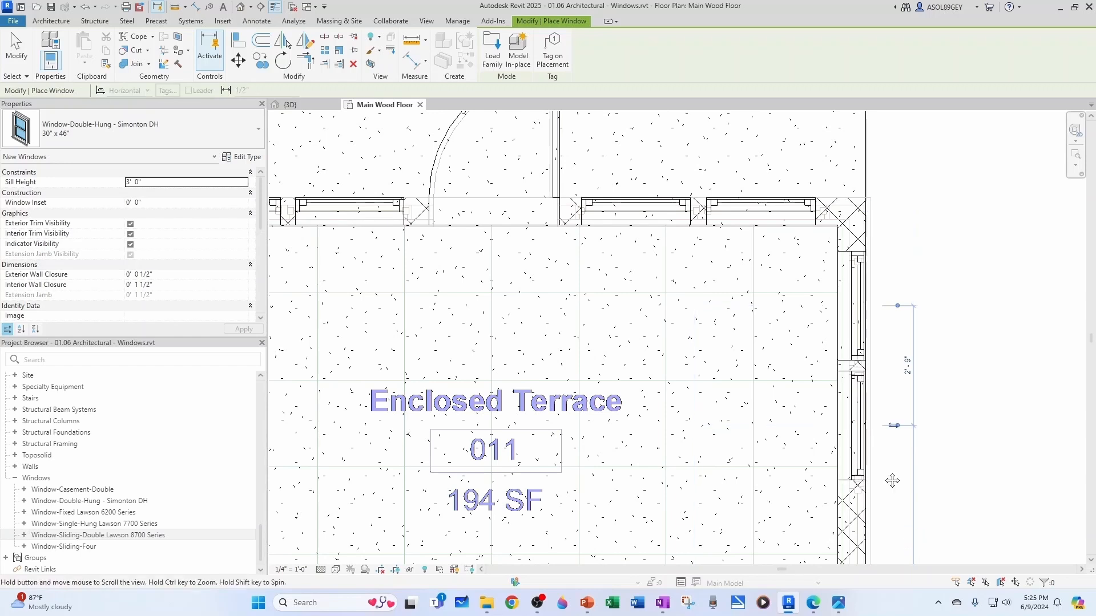
middle_drag(893, 479, 803, 343)
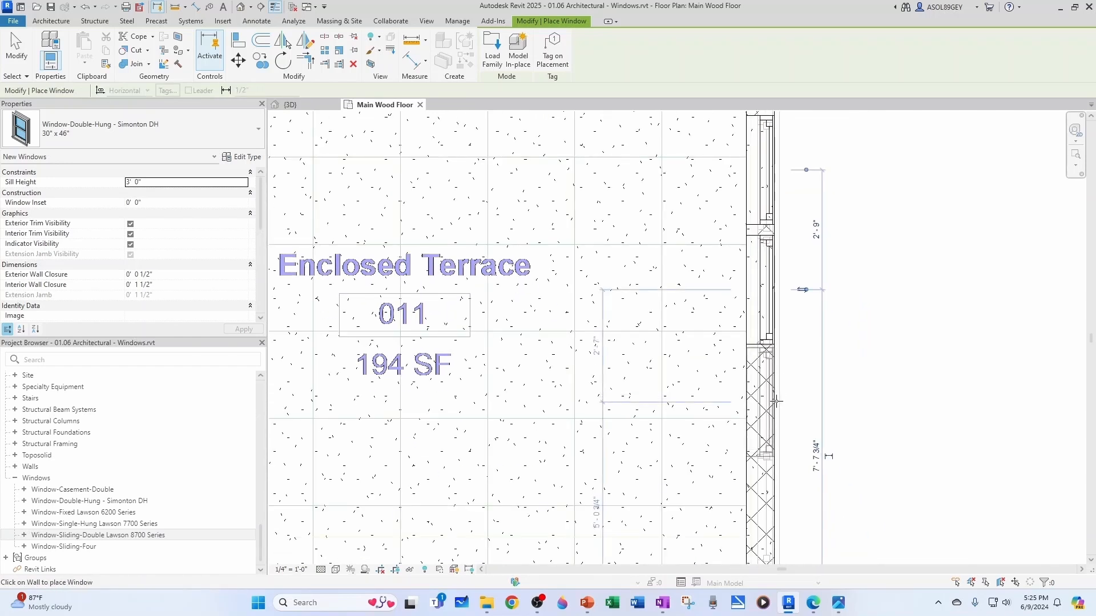
middle_drag(776, 403, 736, 267)
key(Escape)
key(Escape)
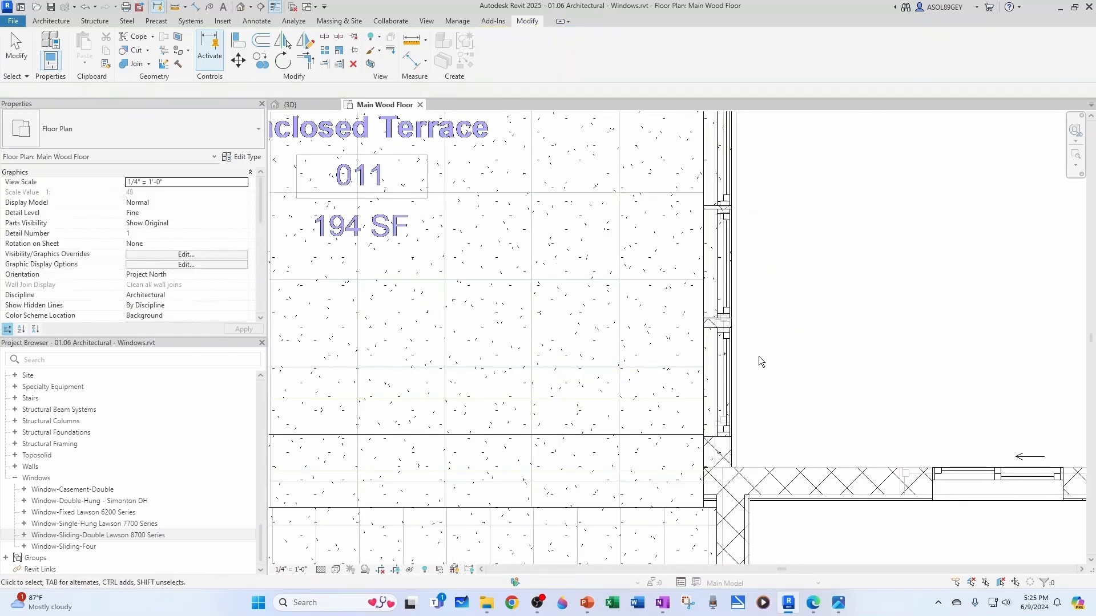
Step: Delete the sample Simonton double-hung window from the freestanding sample wall
scroll(757, 358, down, 6)
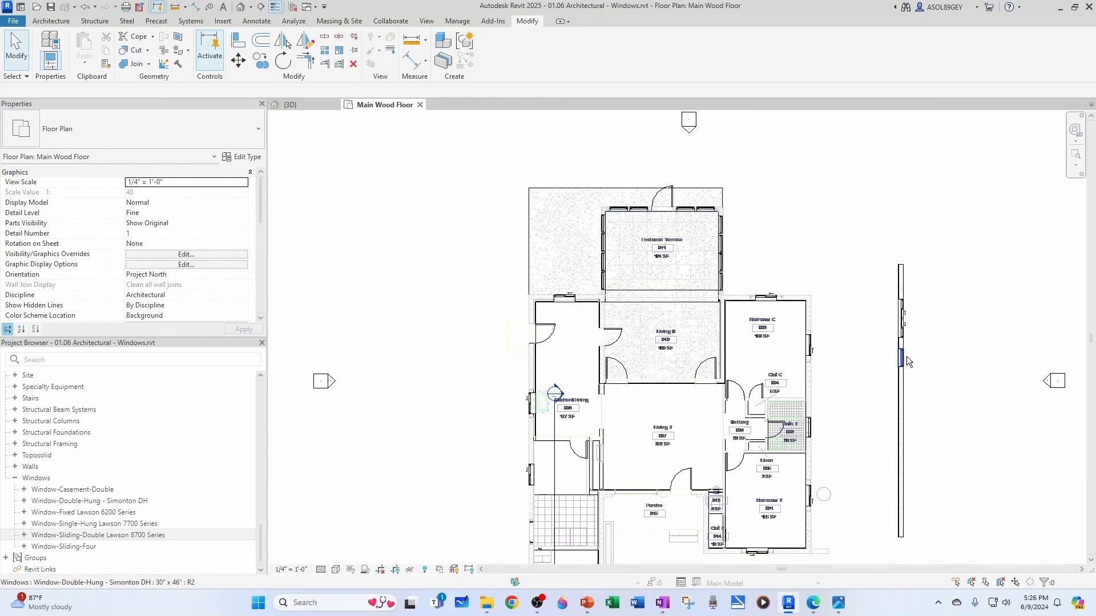
click(903, 359)
click(911, 344)
Step: Create a window similar to the 65" x 24" Window-Sliding-Four sample and place it in the wall between Living S and the Porche
scroll(913, 320, up, 2)
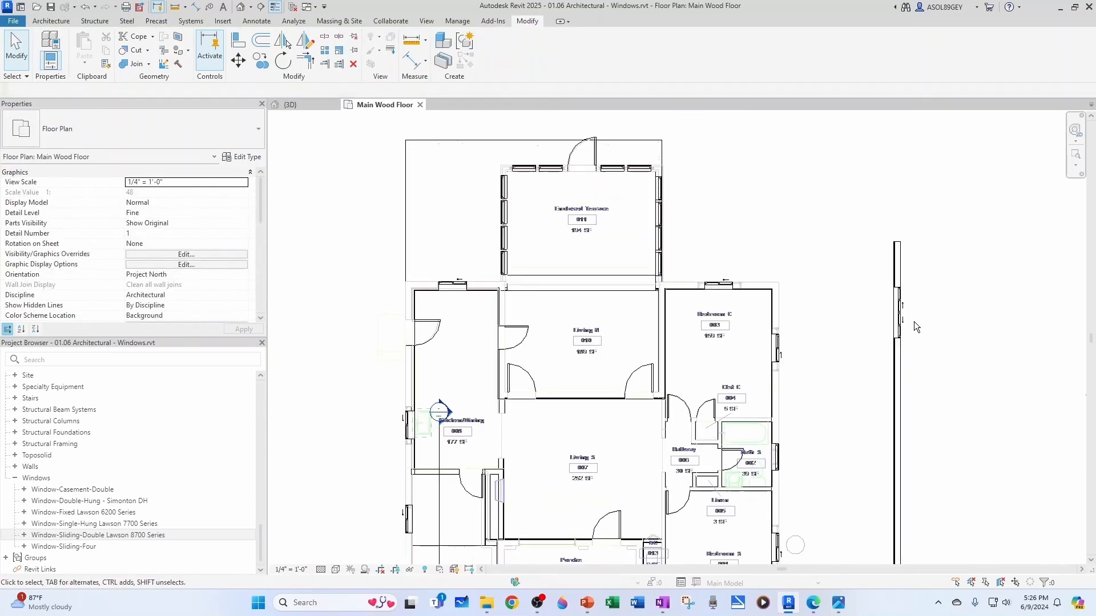
click(906, 315)
key(c)
key(s)
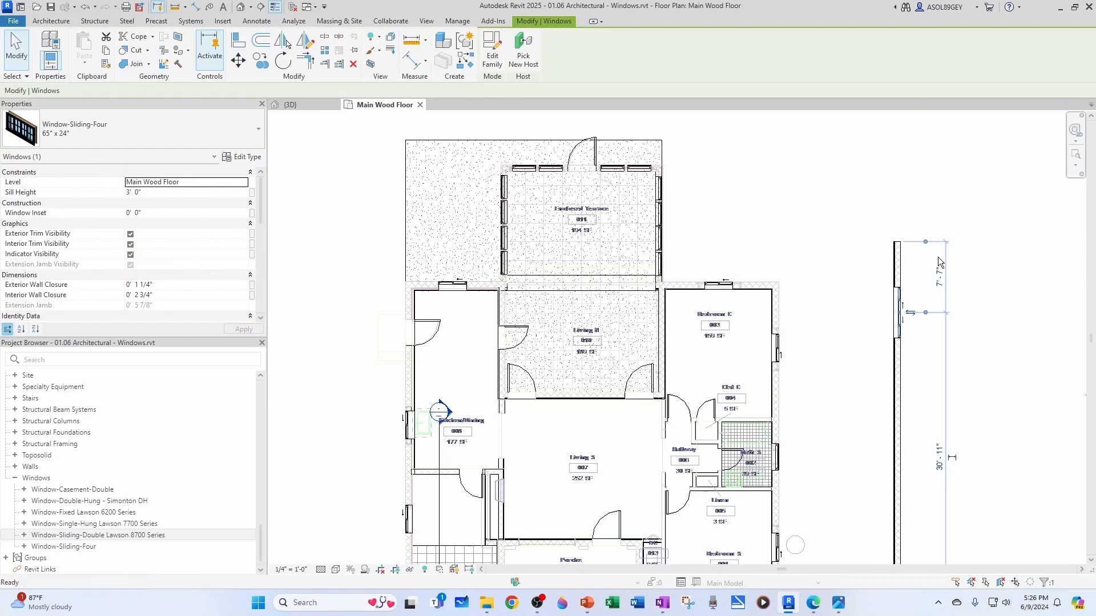
scroll(878, 286, down, 2)
scroll(653, 479, up, 5)
scroll(671, 400, up, 3)
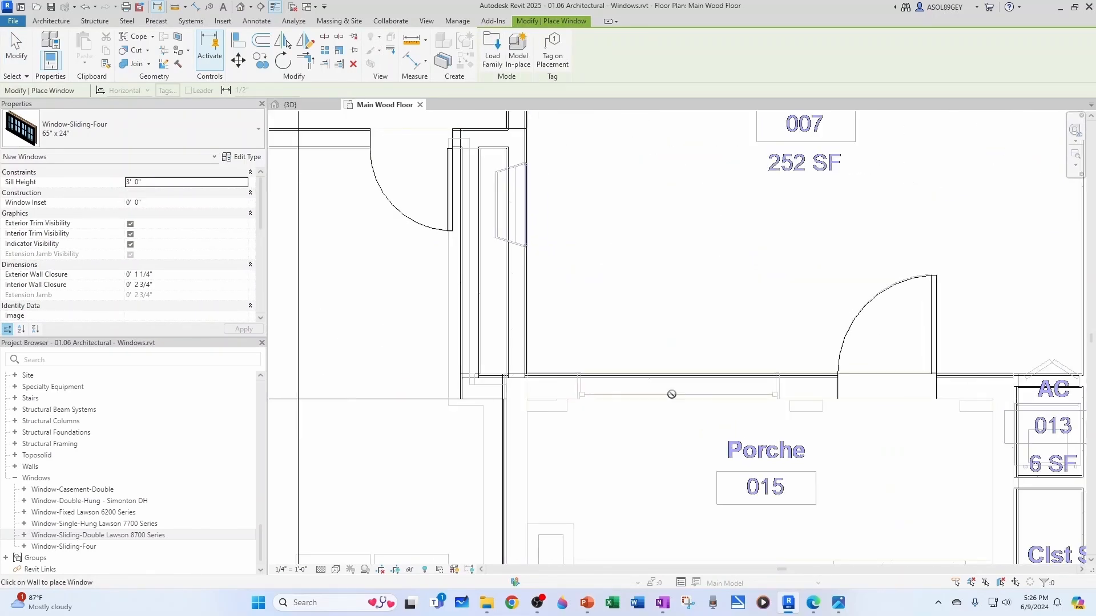
click(669, 400)
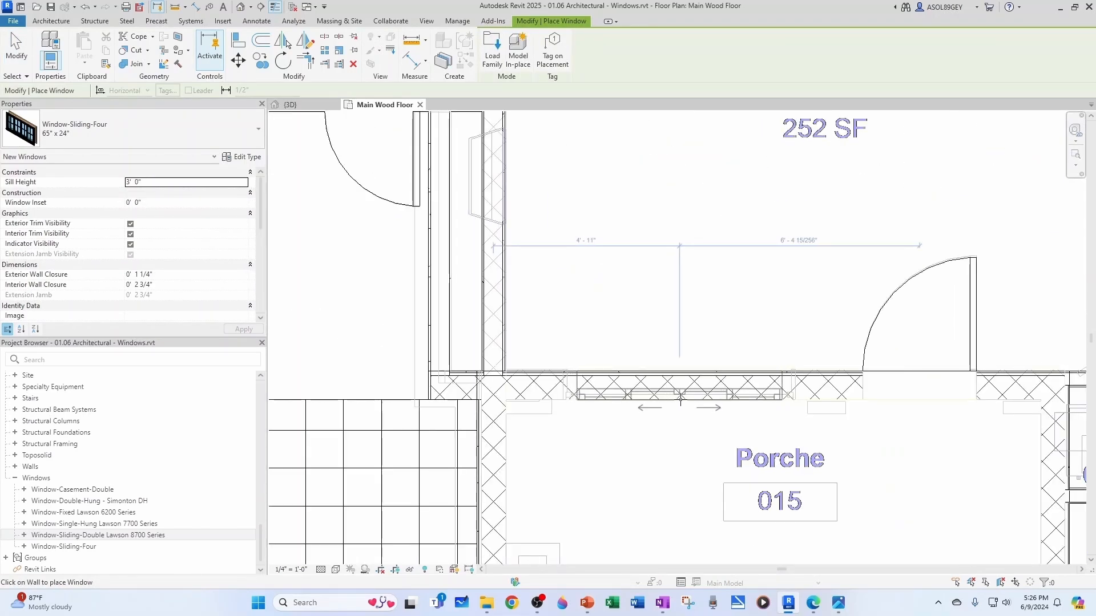
key(Escape)
key(Escape)
Step: Delete the freestanding sample wall east of the house together with its remaining four-panel sliding window
scroll(676, 444, down, 6)
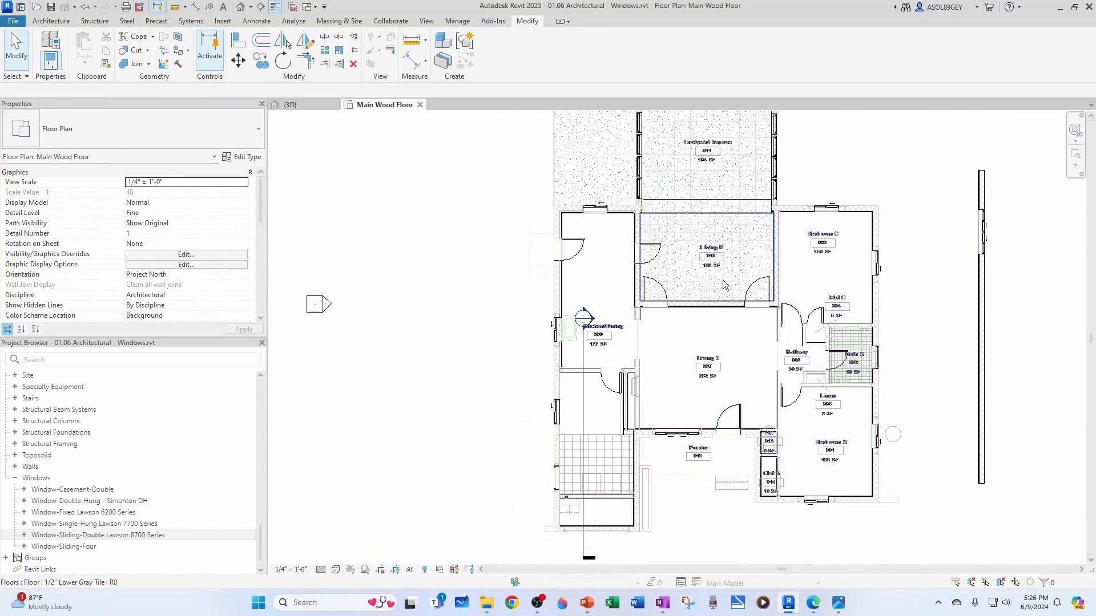
middle_drag(816, 403, 660, 438)
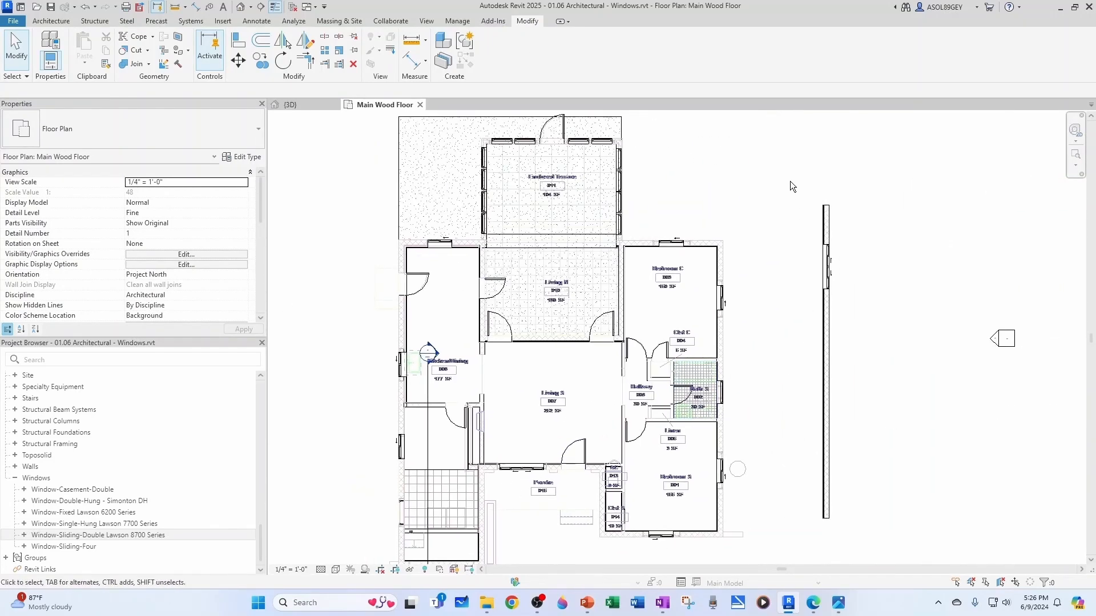
drag(847, 476, 861, 532)
key(Delete)
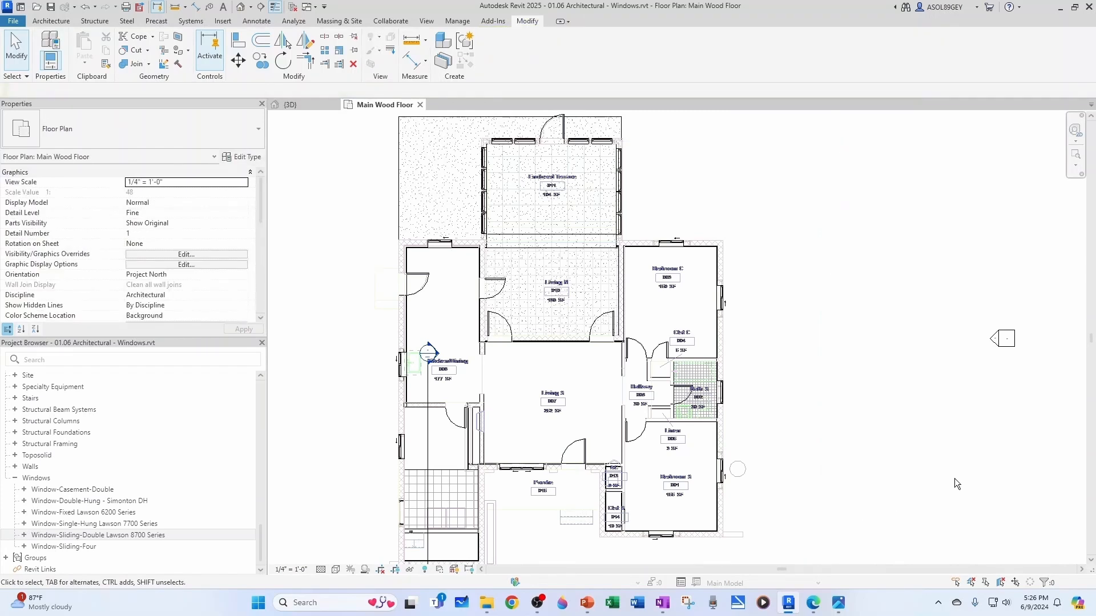
Step: Following the handwritten schedule, duplicate the type of the Enclosed Terrace's northernmost west-wall window as 34 1/2" x 49 1/4" and set its dimensions to match
drag(1095, 165, 590, 105)
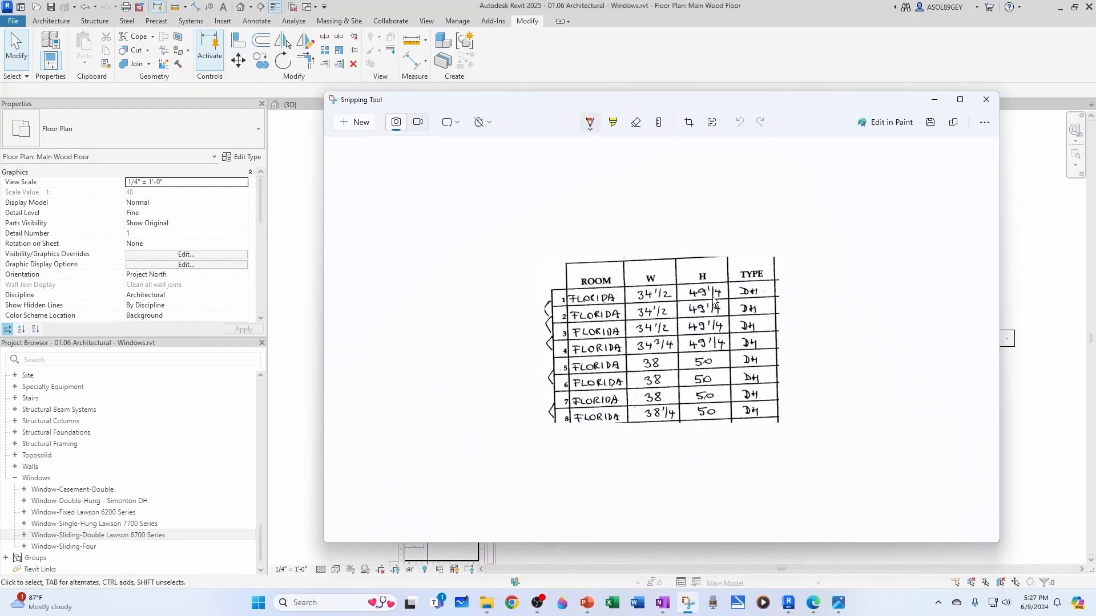
drag(707, 109, 1095, 189)
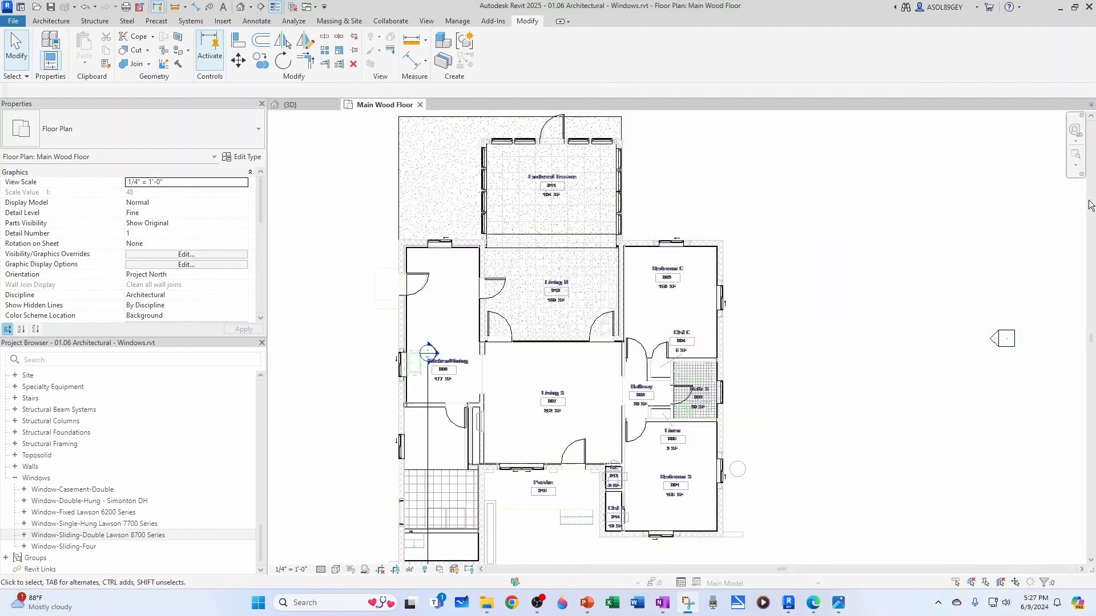
drag(1095, 189, 768, 137)
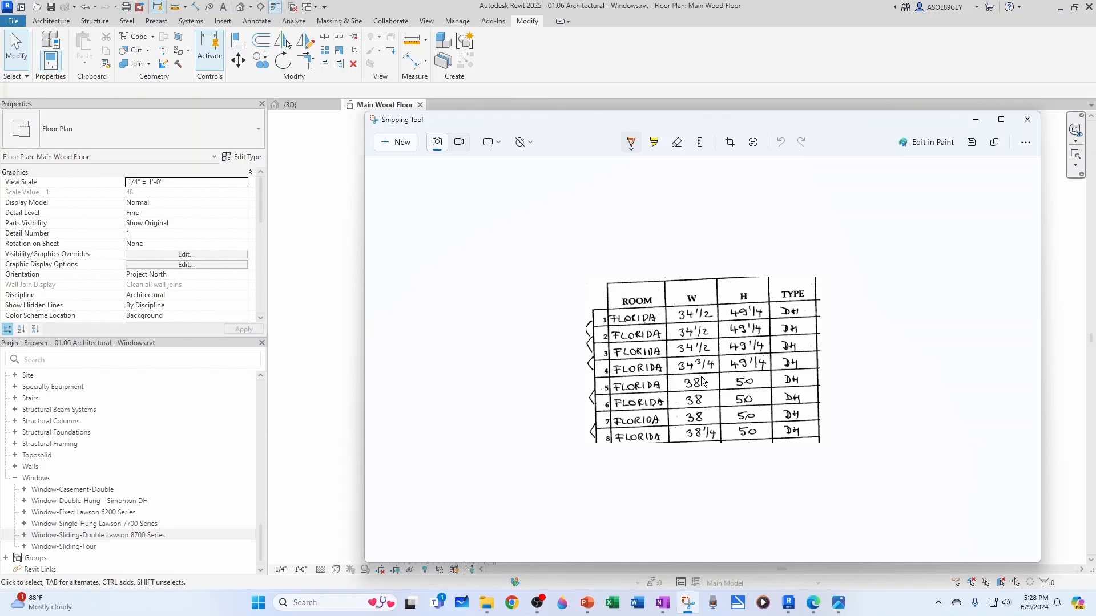
drag(806, 121, 1095, 137)
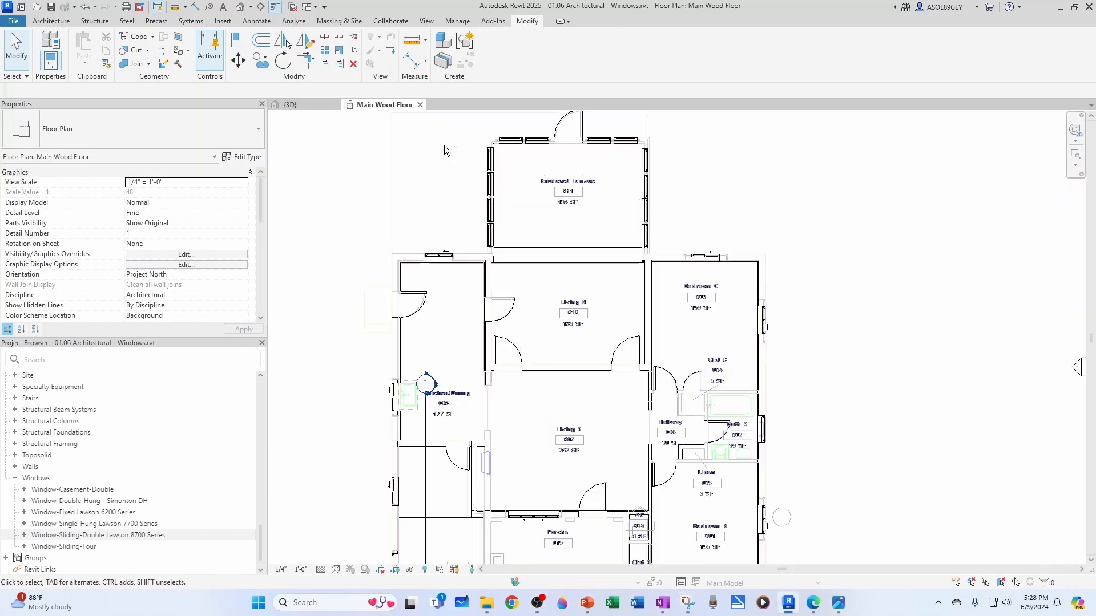
scroll(484, 160, up, 4)
click(485, 162)
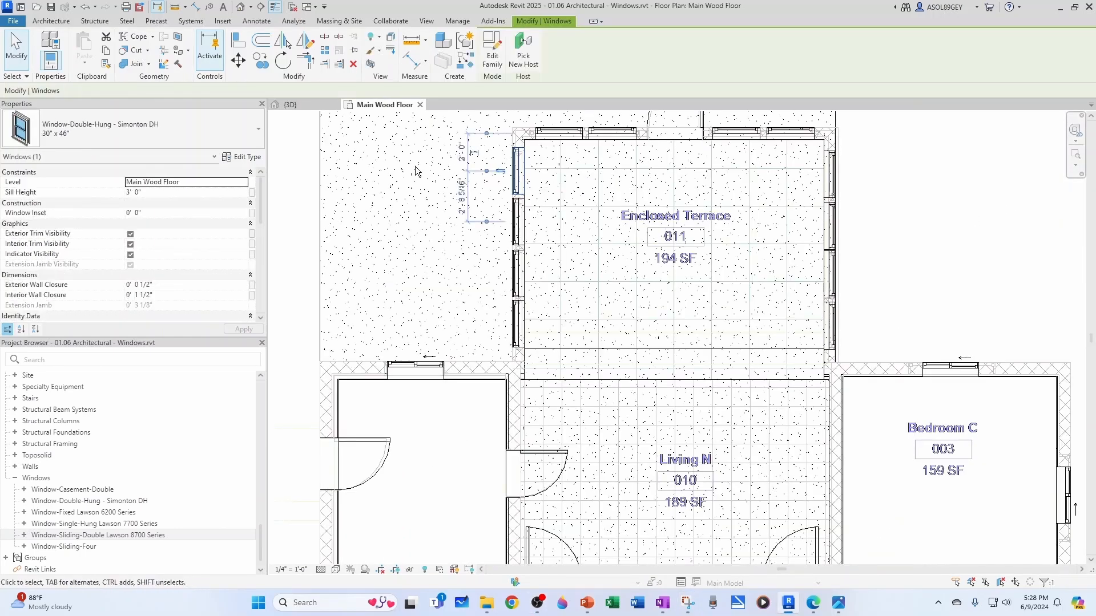
click(247, 157)
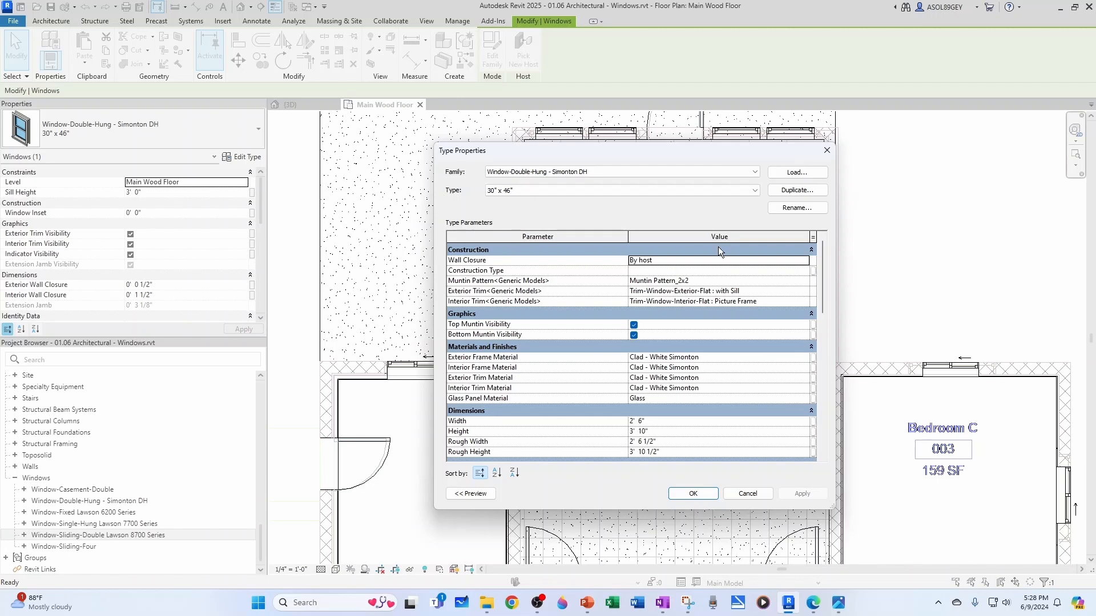
click(799, 190)
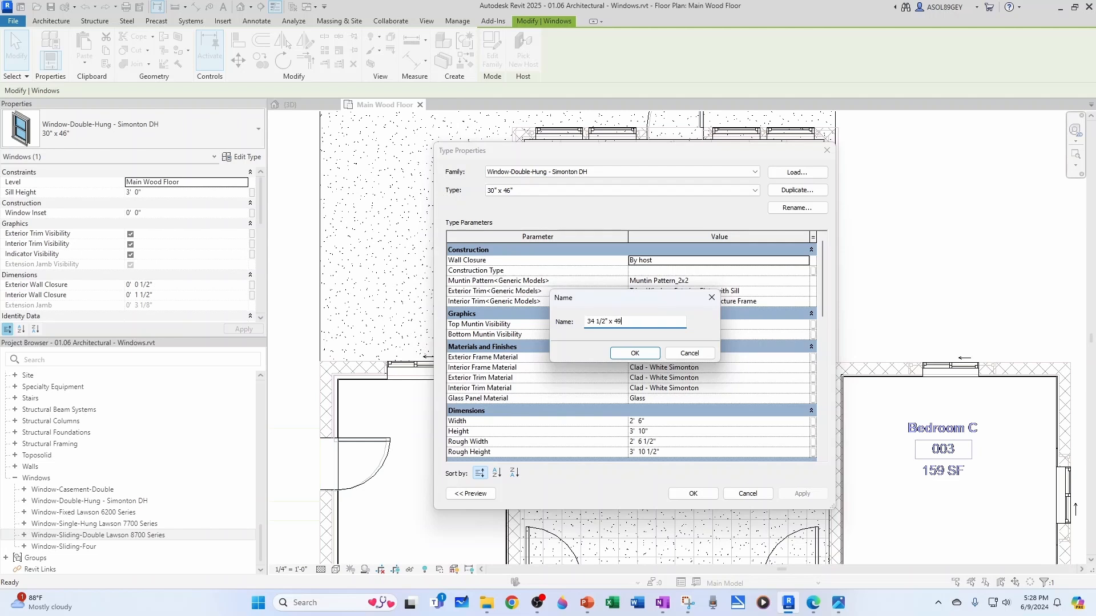
click(622, 354)
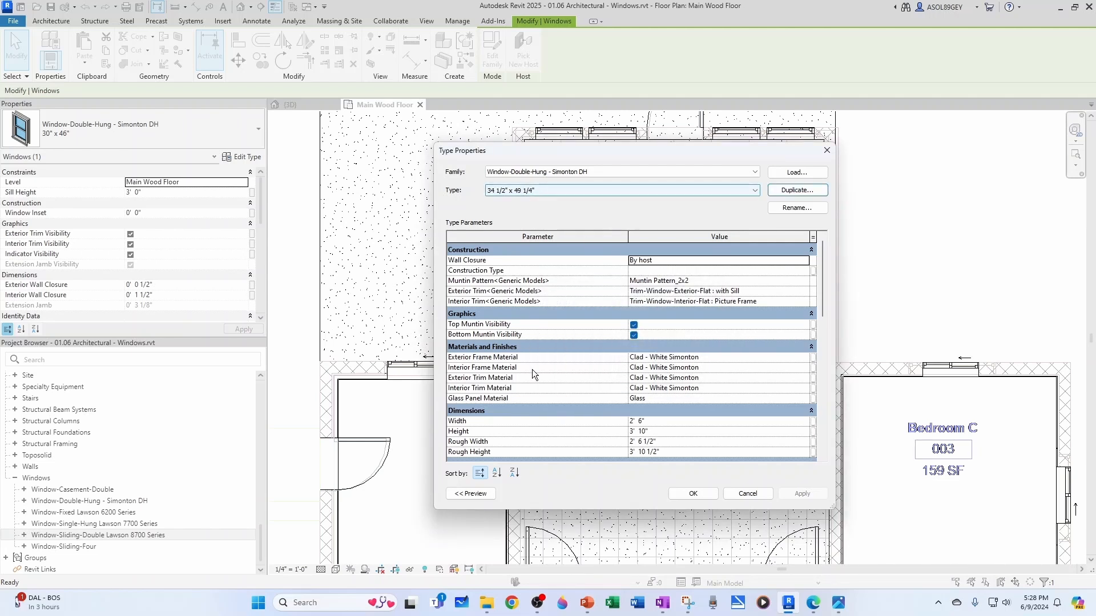
scroll(531, 360, down, 1)
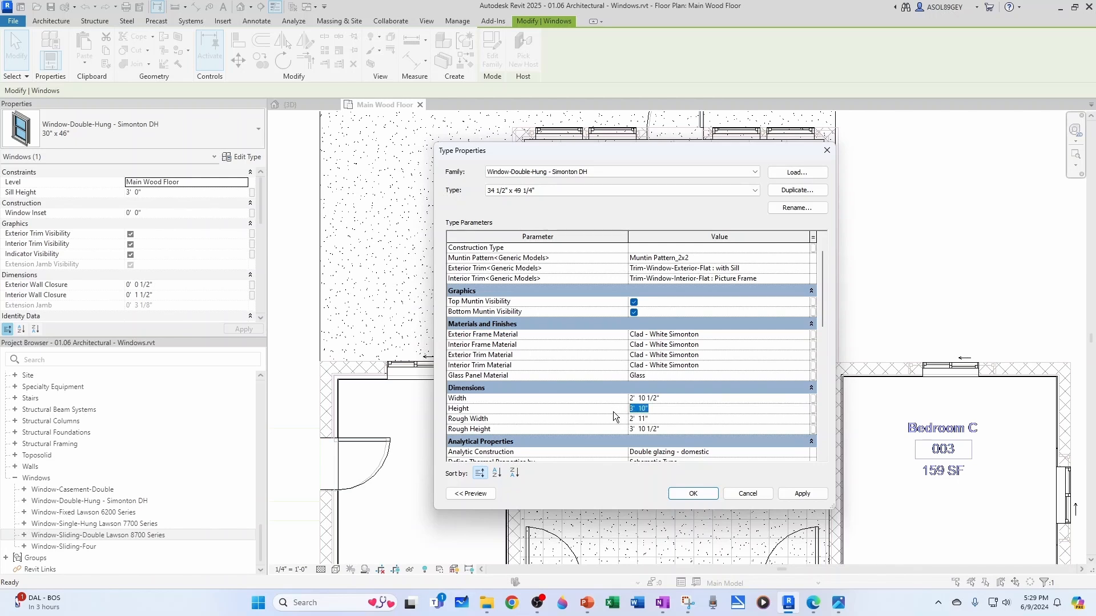
click(687, 495)
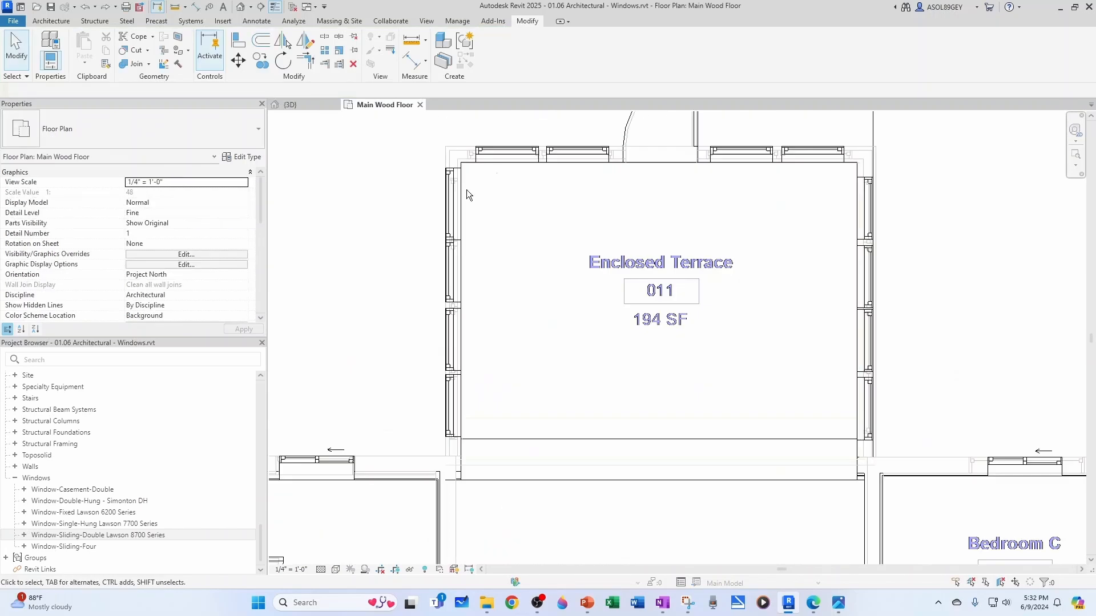
Step: Change the Enclosed Terrace's other three west-wall windows and all four east-wall windows to the 34 1/2" x 49 1/4" type
click(453, 194)
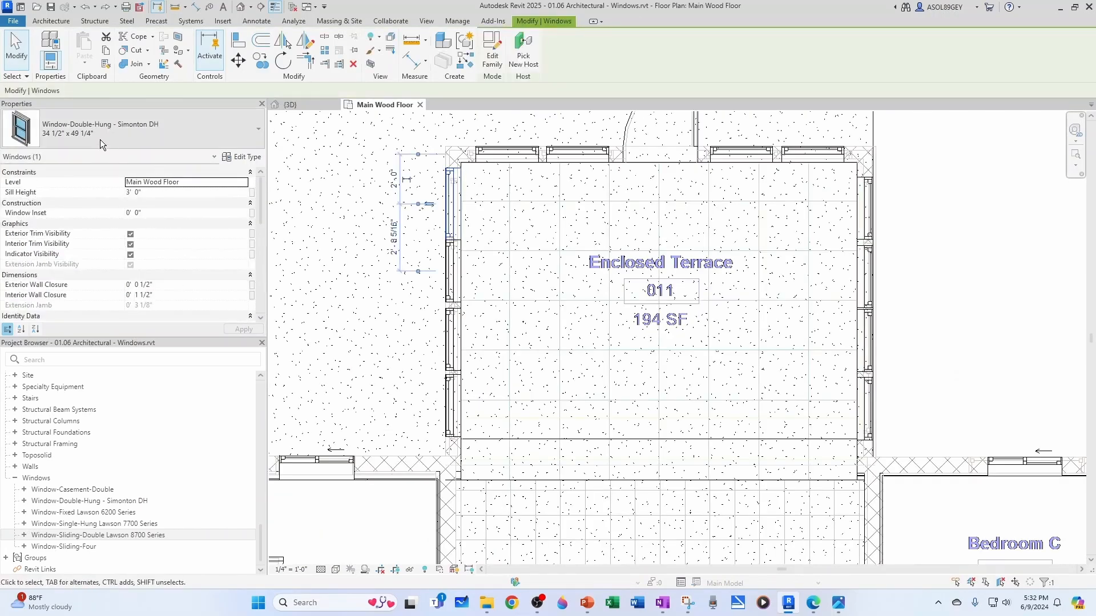
key(Escape)
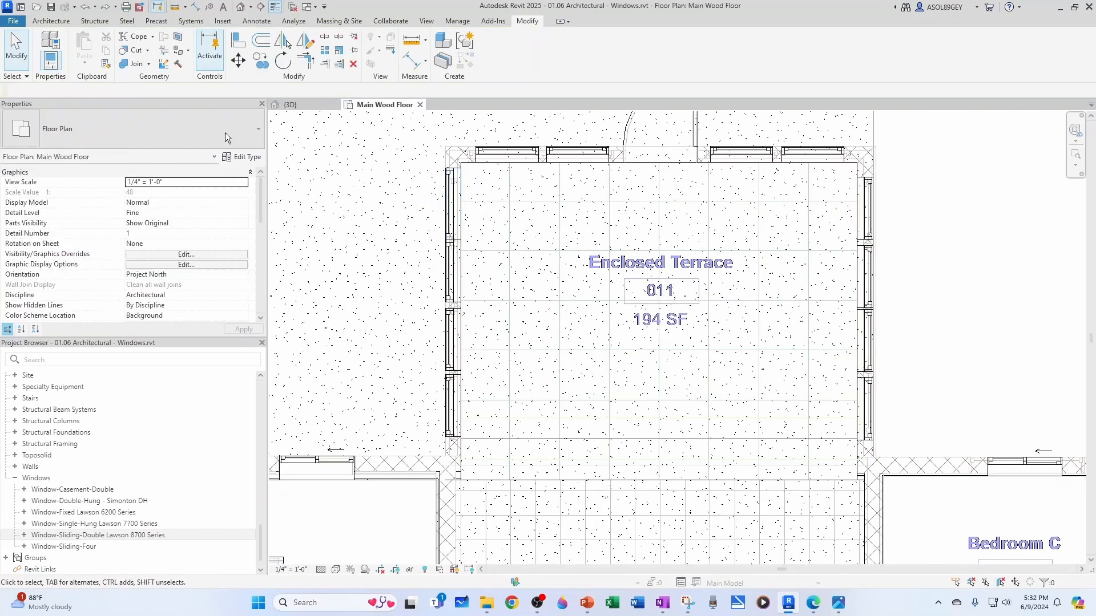
click(450, 251)
ctrl+click(453, 405)
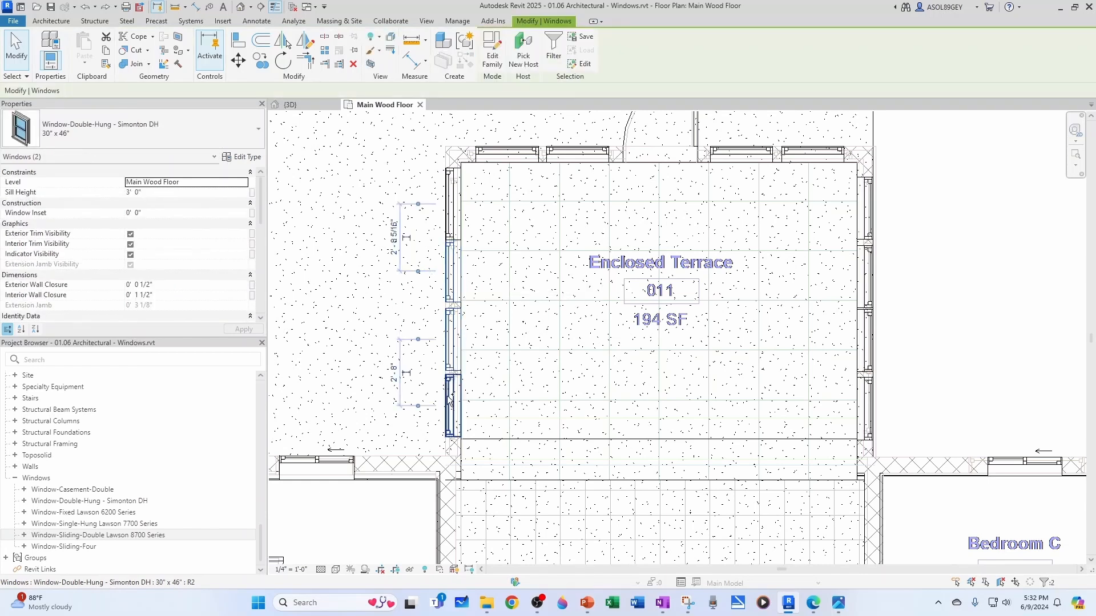
ctrl+click(877, 228)
ctrl+click(879, 294)
ctrl+click(878, 342)
ctrl+click(876, 399)
ctrl+click(876, 399)
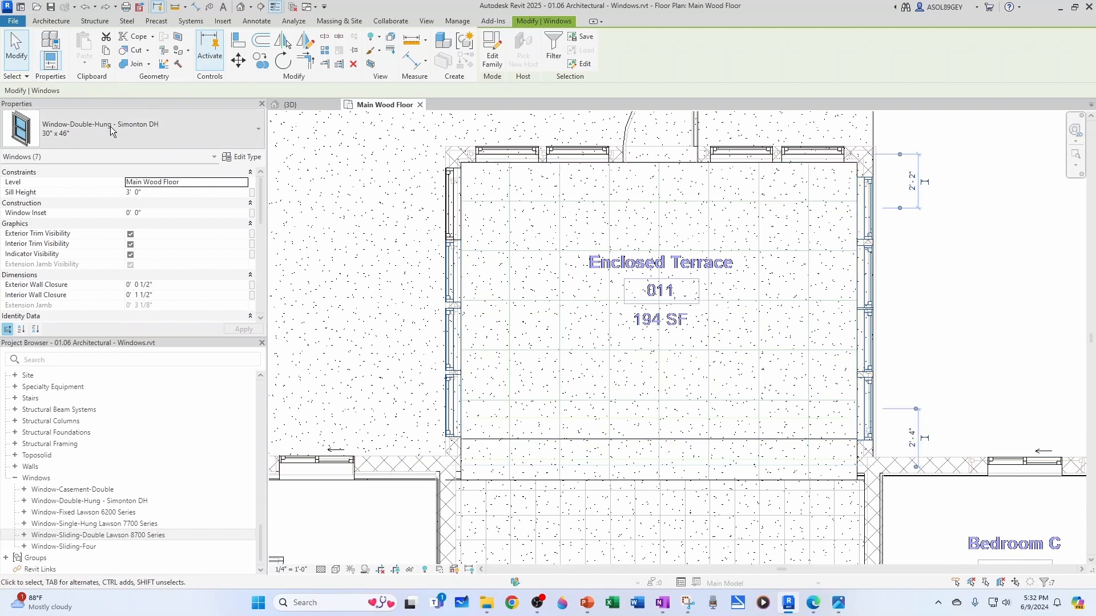
click(111, 128)
click(56, 188)
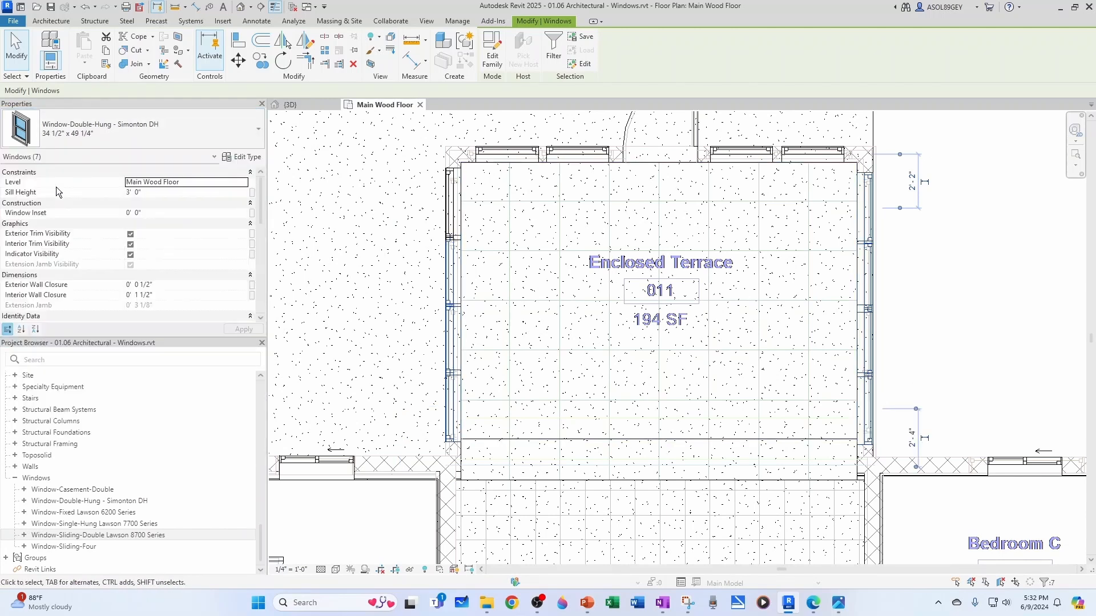
click(296, 244)
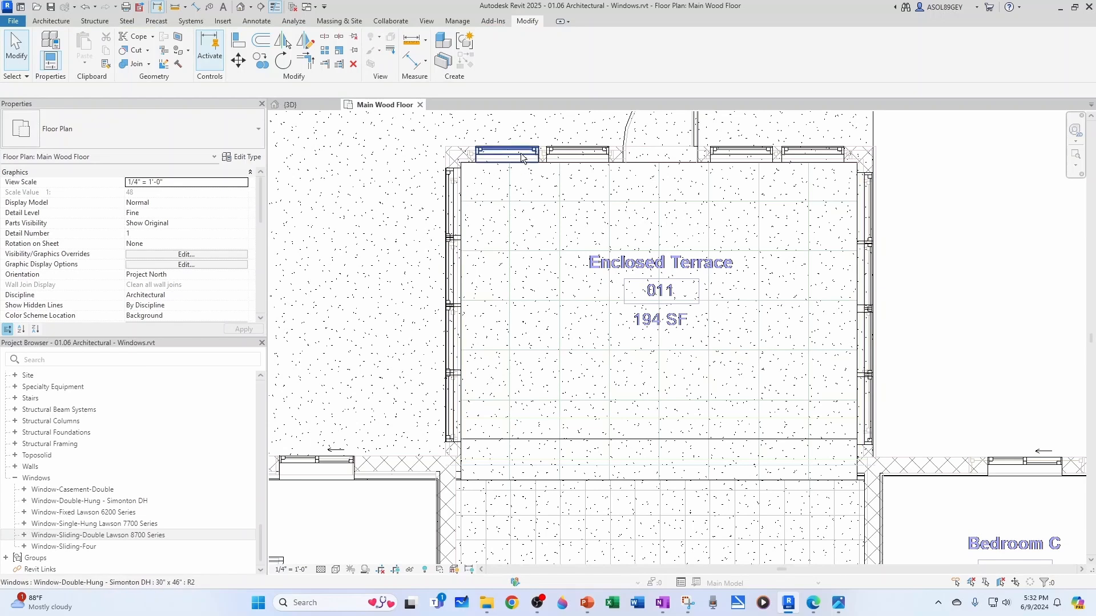
Step: Duplicate the type of the westernmost window in the terrace's north wall as 38" x 50", with width 3' 2" and height 50"
scroll(447, 424, up, 5)
scroll(447, 423, down, 4)
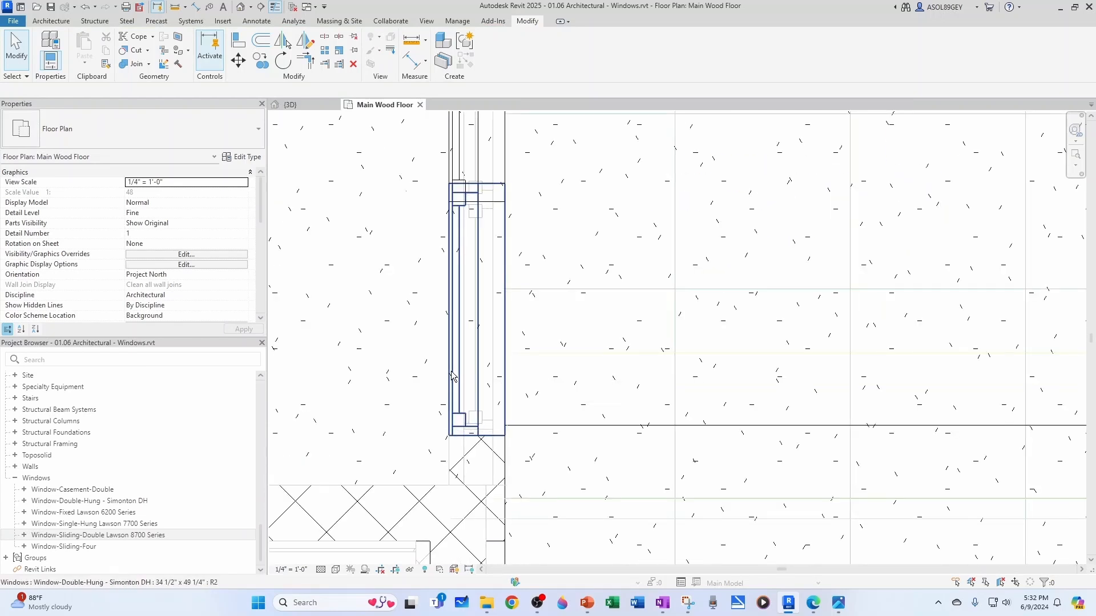
scroll(417, 362, down, 3)
scroll(417, 363, up, 2)
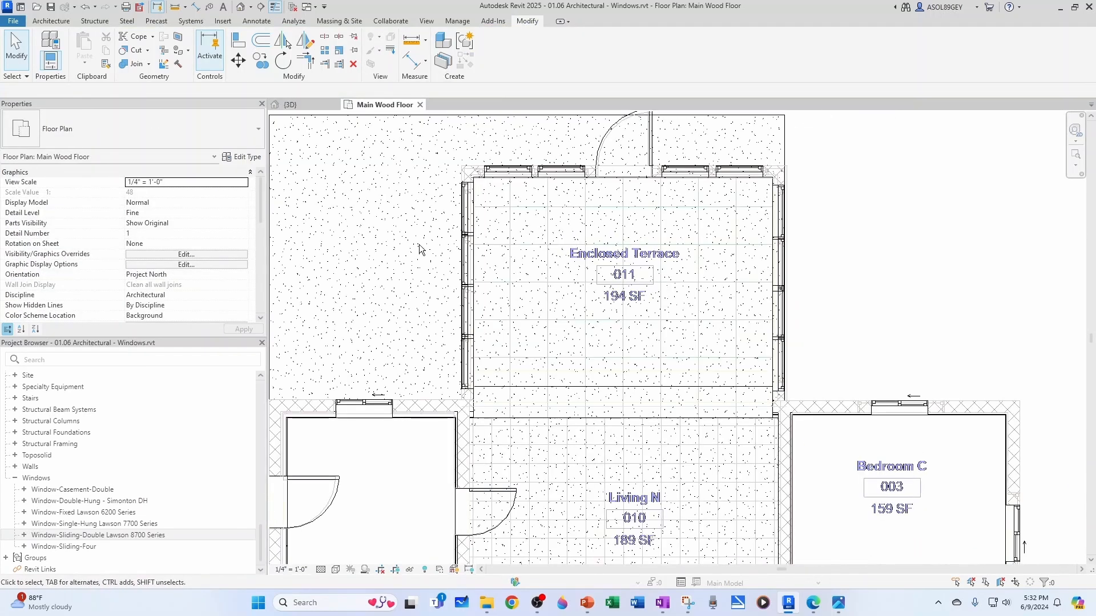
click(506, 166)
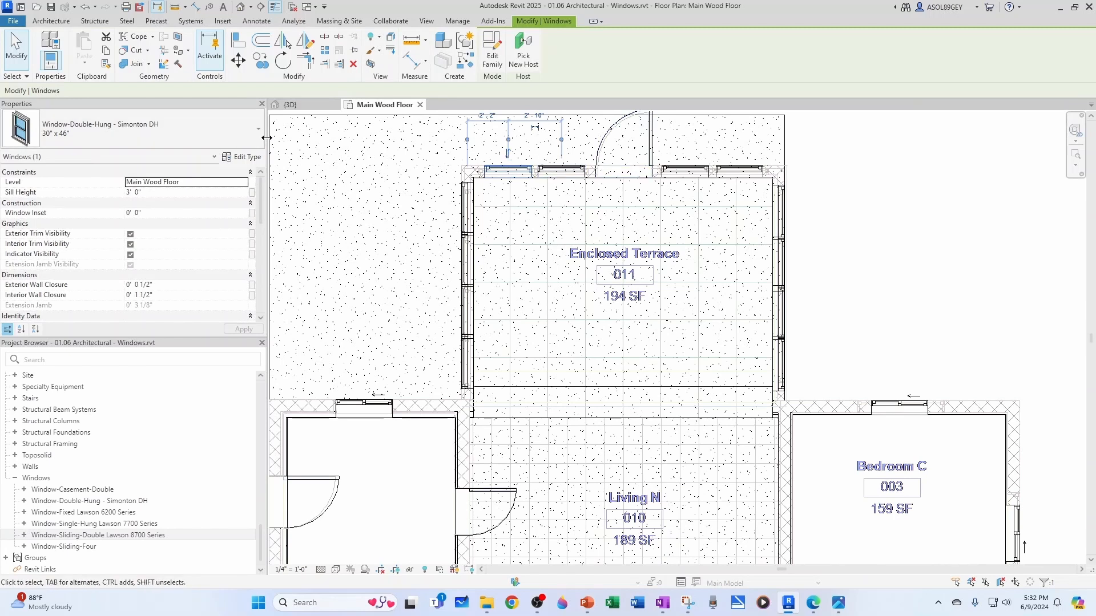
click(242, 156)
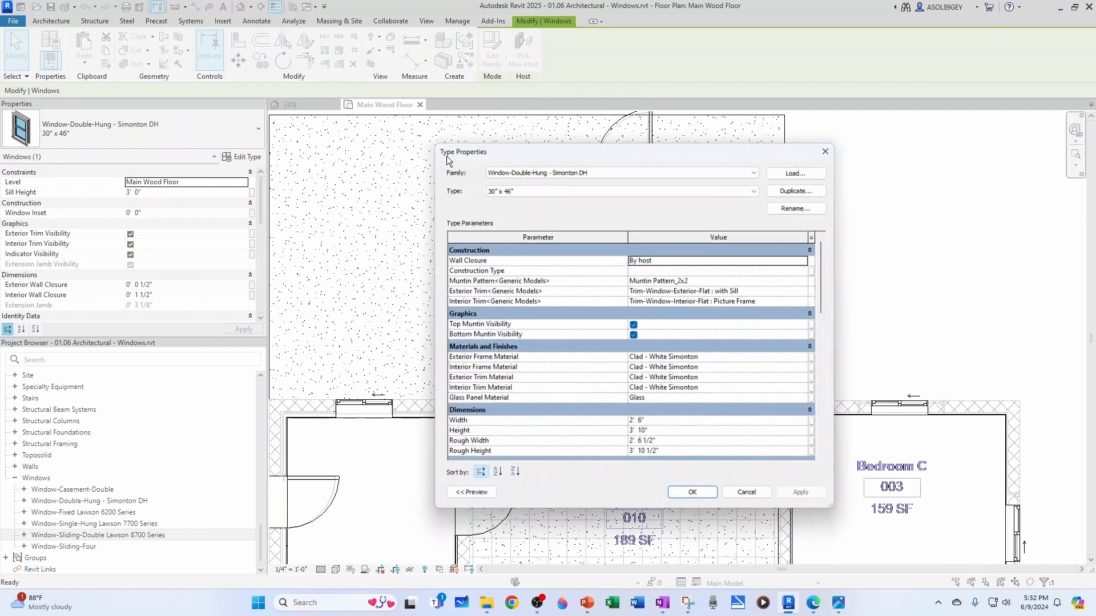
click(783, 192)
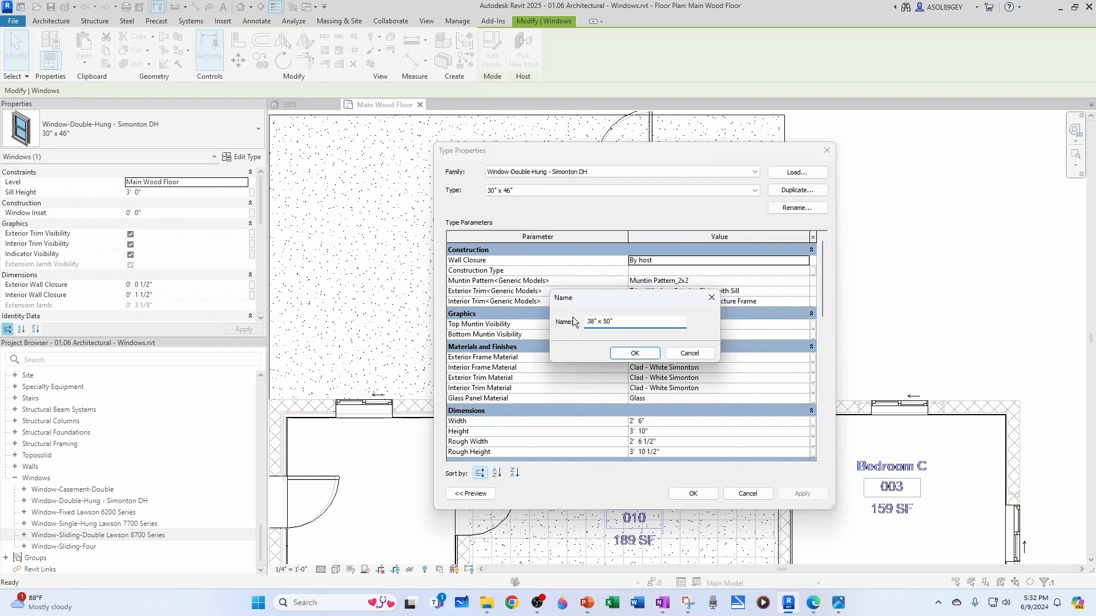
click(631, 354)
click(668, 421)
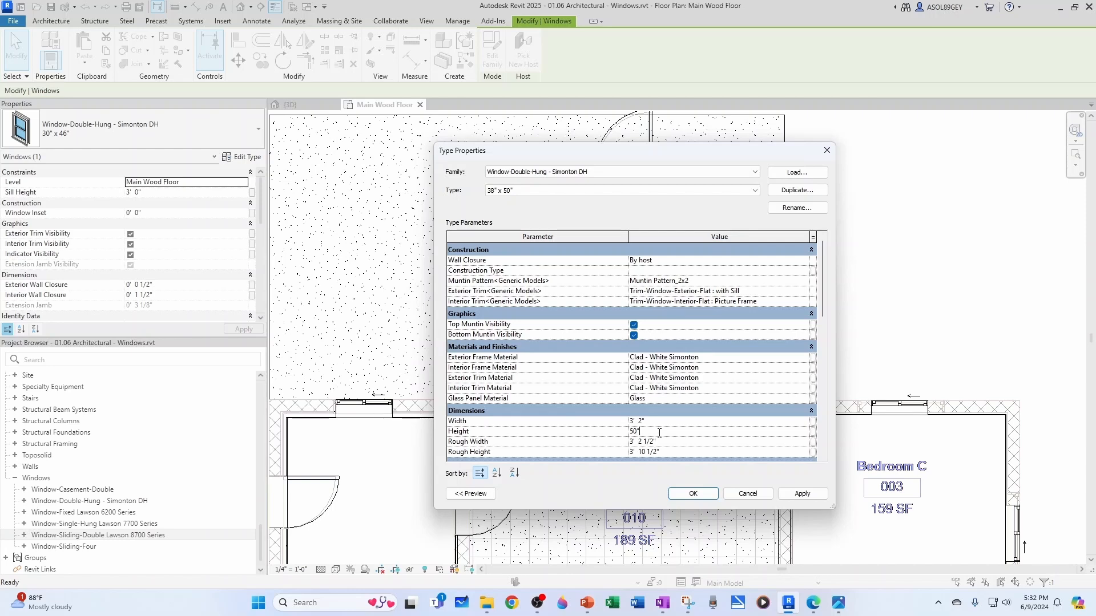
click(692, 494)
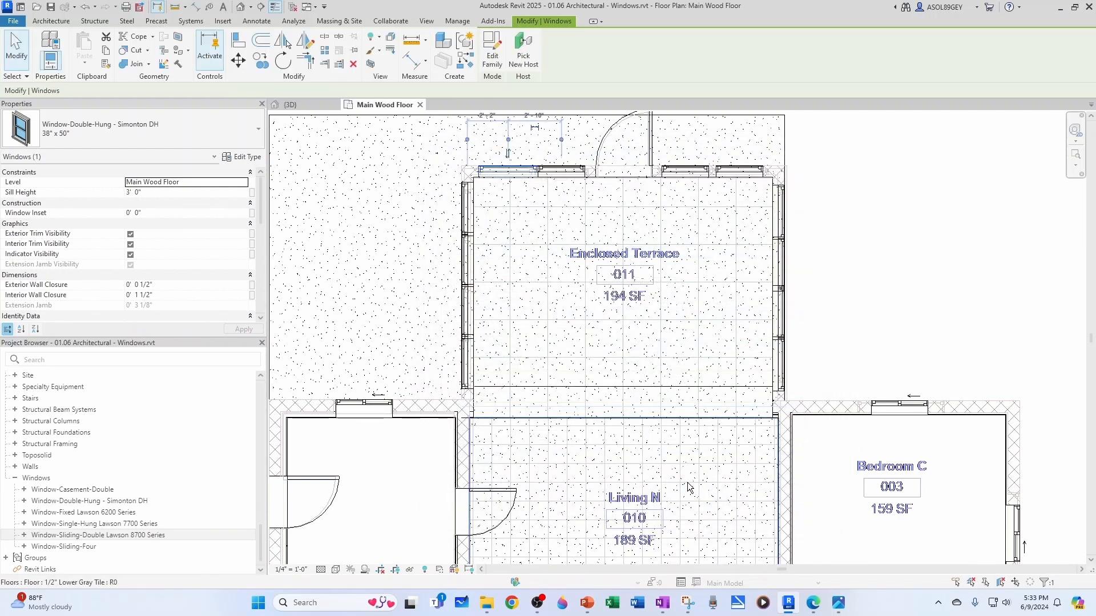
key(Escape)
Step: Change the other three windows in the terrace's north wall to the 38" x 50" type
scroll(559, 166, up, 2)
click(562, 170)
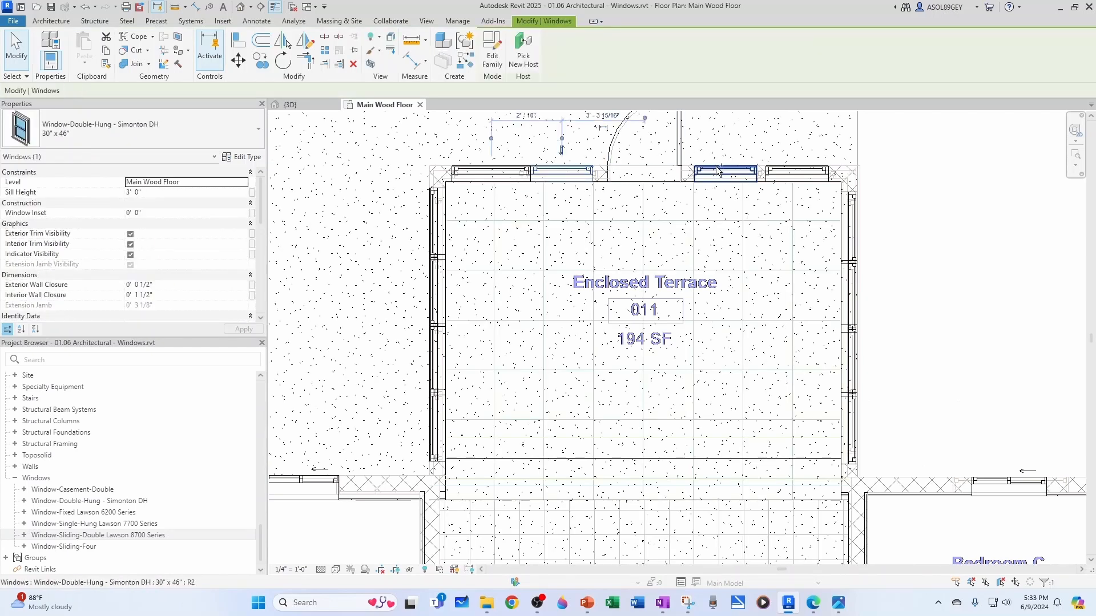
ctrl+click(797, 169)
click(170, 136)
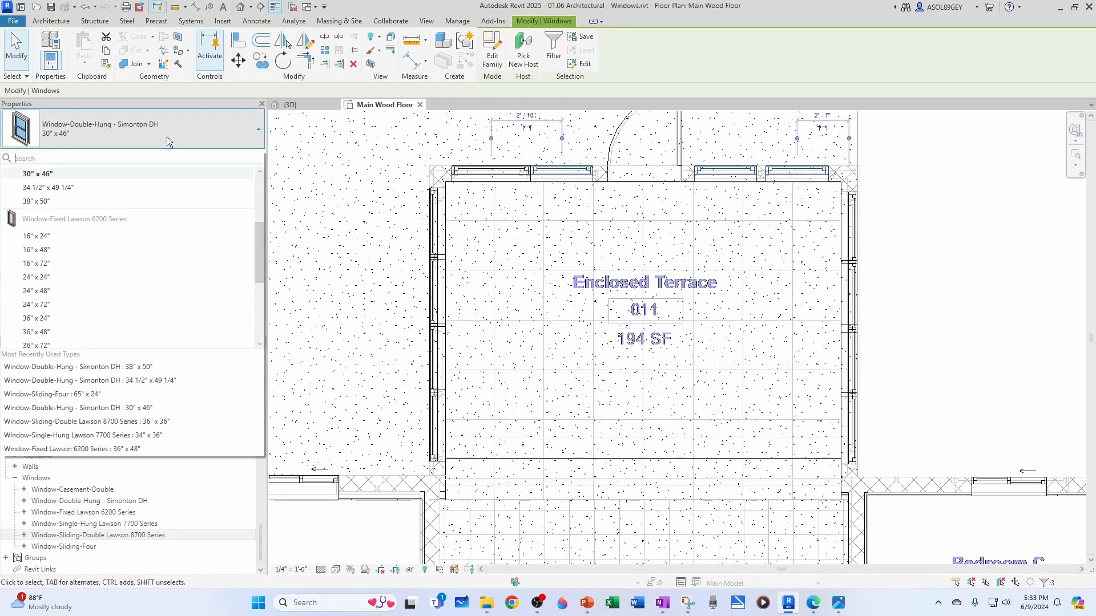
click(46, 202)
key(Escape)
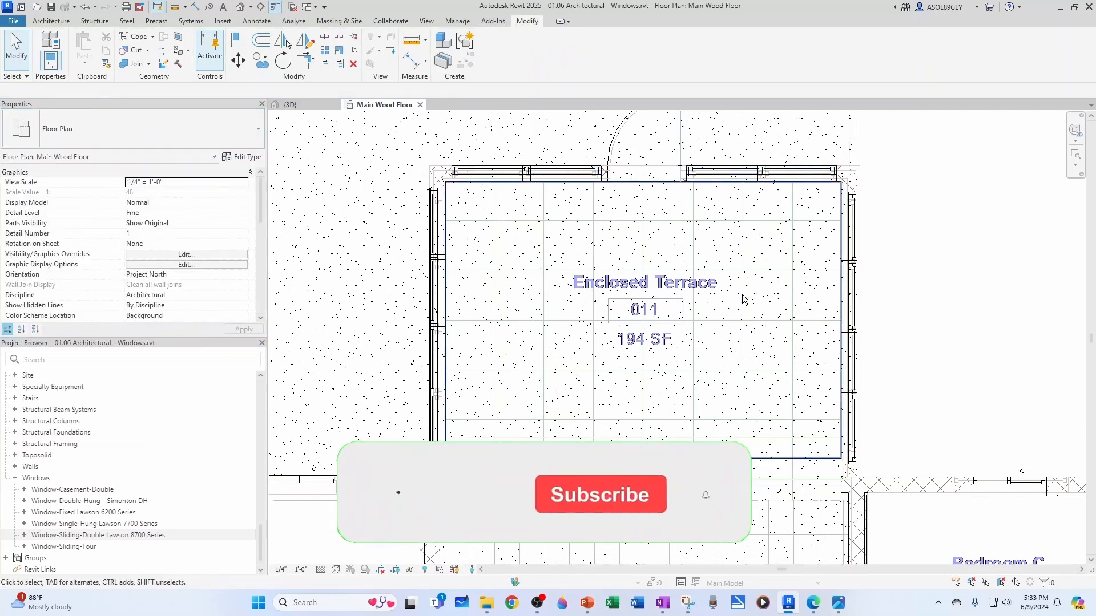
Step: Move the two southern windows in the terrace's west wall south so that they sit edge to edge
scroll(412, 483, up, 3)
scroll(443, 398, up, 1)
click(444, 385)
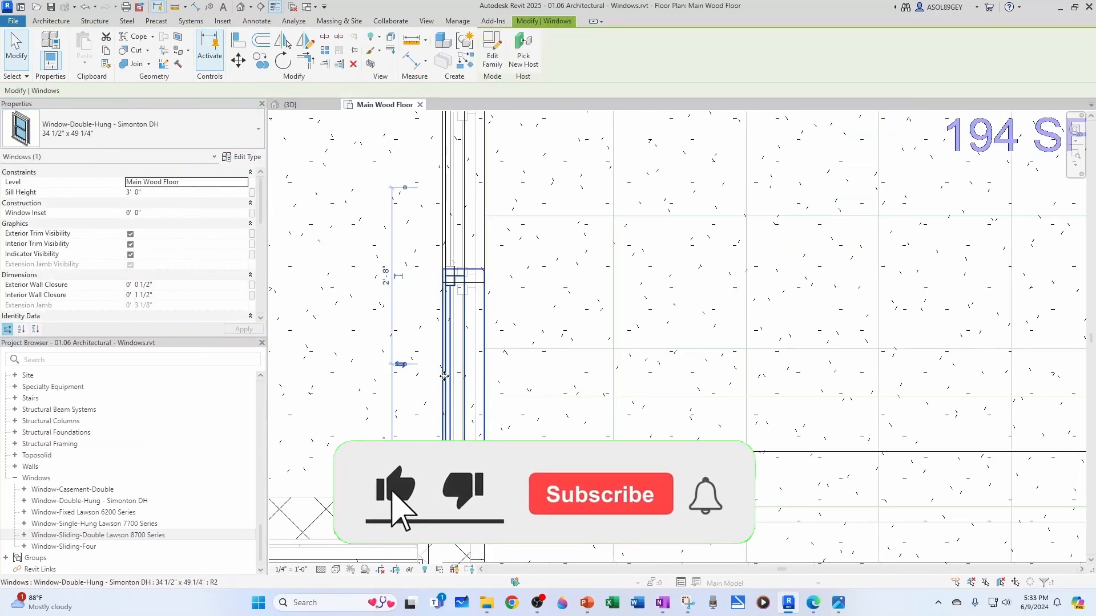
scroll(428, 239, up, 2)
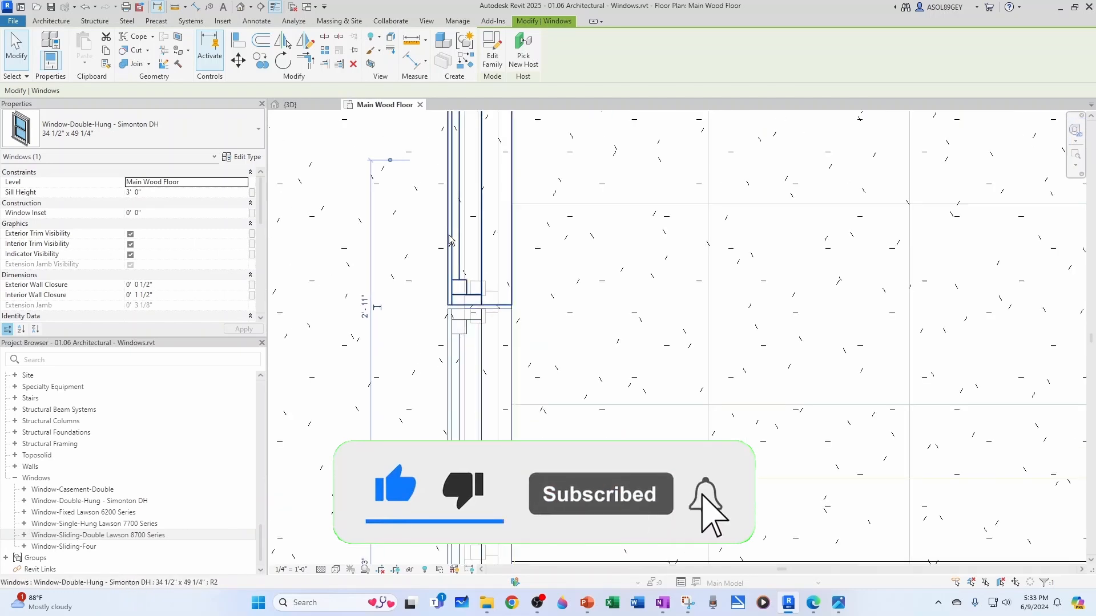
click(238, 63)
scroll(485, 294, up, 4)
click(550, 325)
click(550, 335)
Step: Move the second window from the north in the terrace's west wall north, clearing its overlap with the third window
scroll(475, 349, down, 3)
scroll(475, 349, down, 2)
scroll(498, 236, up, 2)
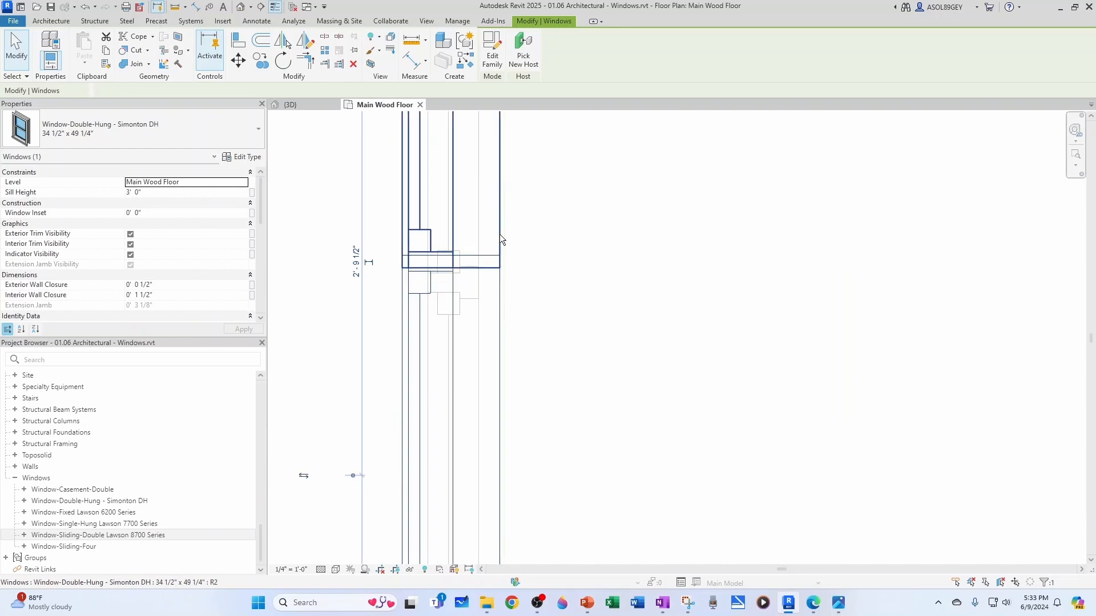
click(515, 247)
click(87, 11)
click(496, 208)
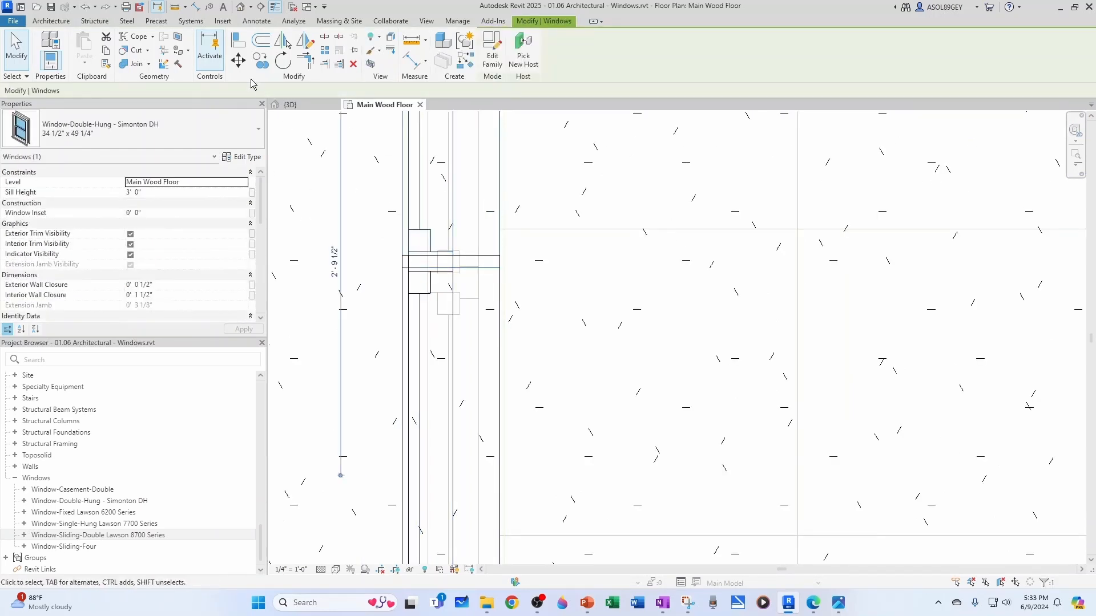
click(238, 61)
scroll(500, 261, up, 1)
click(500, 270)
click(500, 253)
scroll(485, 337, down, 2)
scroll(485, 337, down, 3)
Step: Move the northernmost window in the terrace's west wall north until its edge meets the second window
middle_drag(496, 243, 487, 450)
scroll(484, 262, up, 2)
click(485, 262)
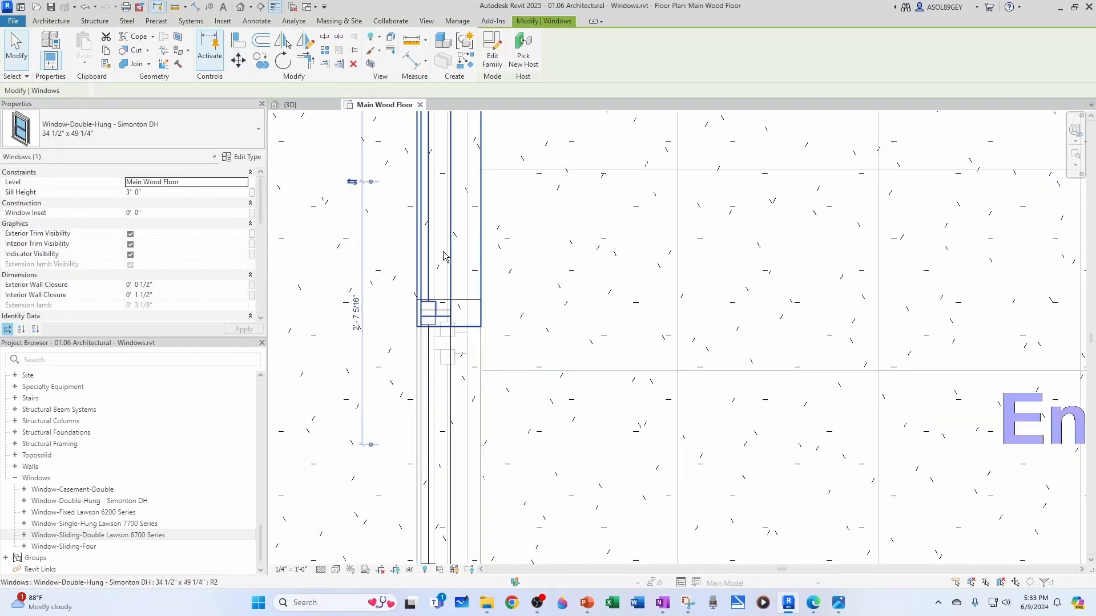
click(240, 64)
click(481, 327)
click(481, 301)
scroll(456, 367, down, 2)
key(Escape)
scroll(451, 228, down, 2)
scroll(435, 181, down, 1)
drag(436, 181, 491, 486)
scroll(440, 424, up, 2)
scroll(439, 423, down, 2)
key(Escape)
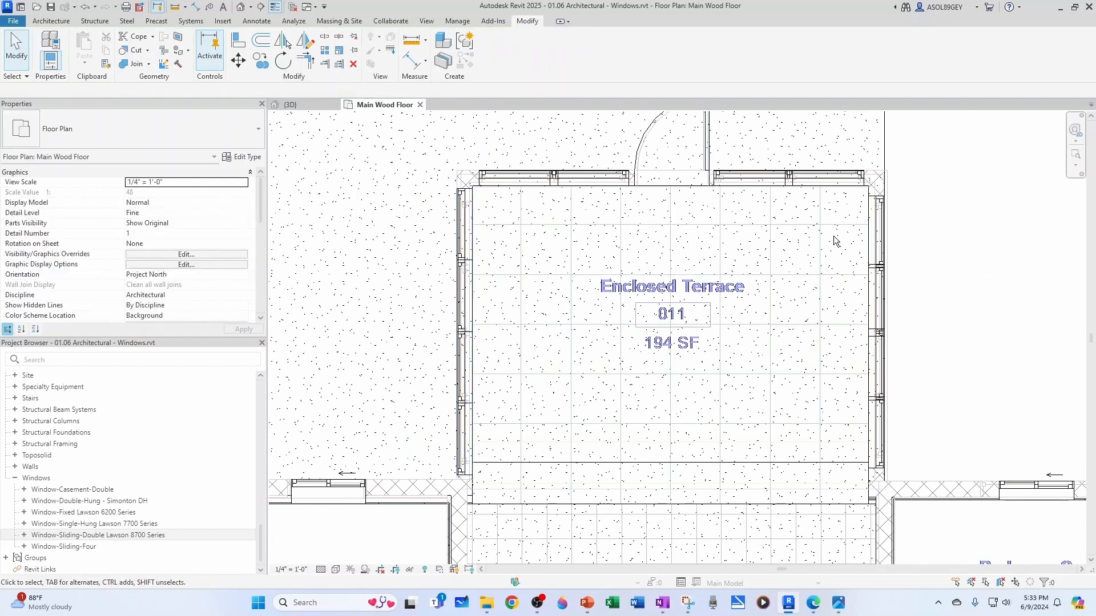
Step: Align the three northern windows in the terrace's east wall with the centers of the opposite west-wall windows
click(238, 40)
click(872, 240)
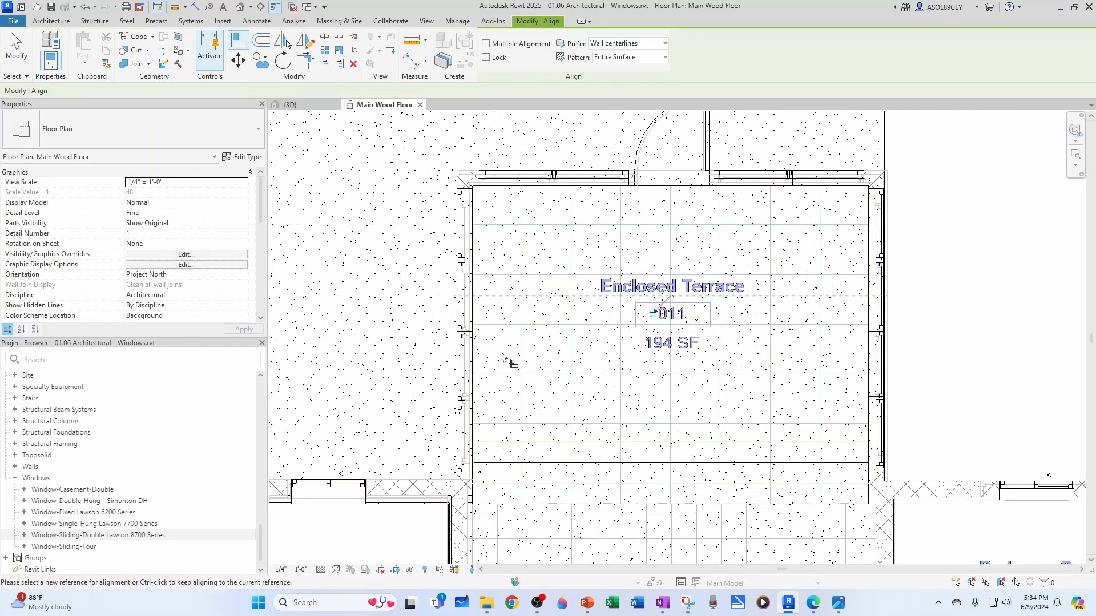
click(874, 369)
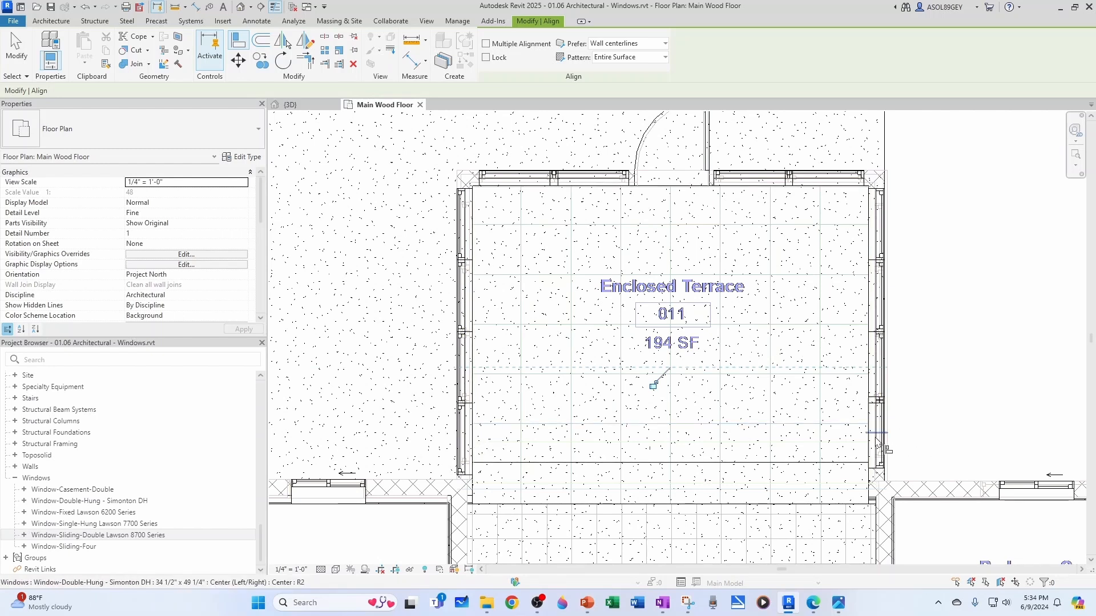
key(Escape)
key(Escape)
scroll(892, 414, up, 3)
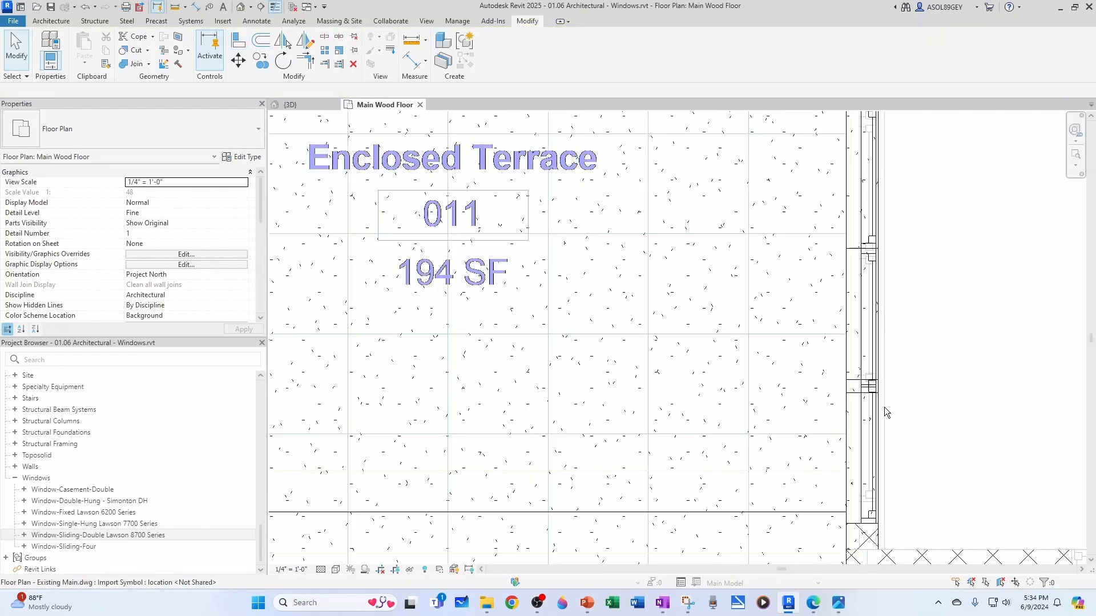
Step: Examine how the windows in the terrace's east wall meet each other from the north corner to the south end
click(887, 377)
key(Escape)
scroll(862, 399, down, 5)
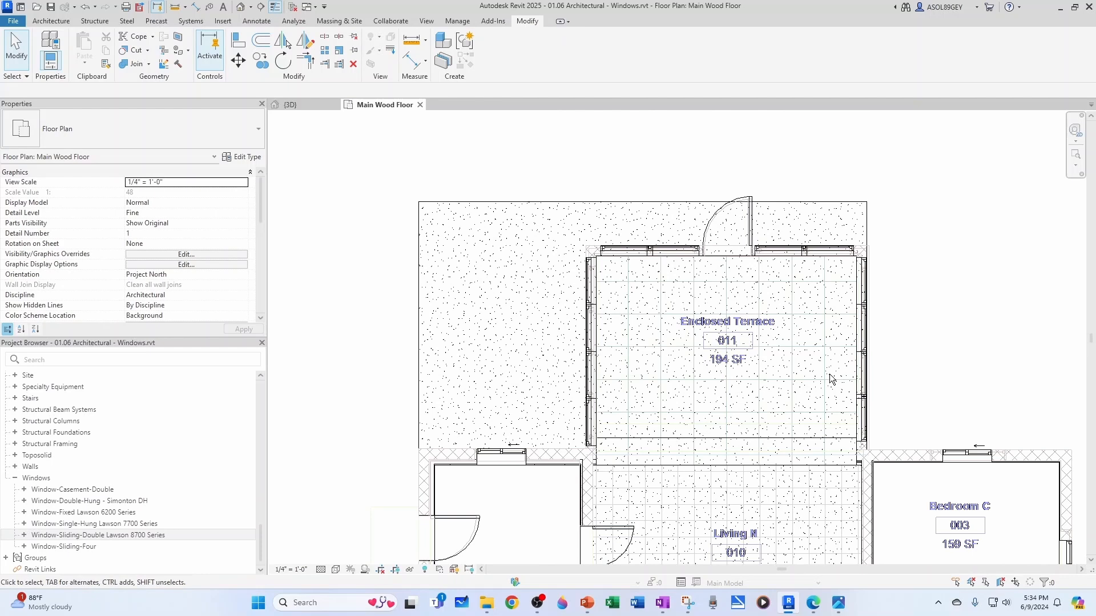
scroll(865, 265, up, 4)
click(865, 404)
scroll(865, 410, up, 3)
click(748, 295)
scroll(748, 295, down, 2)
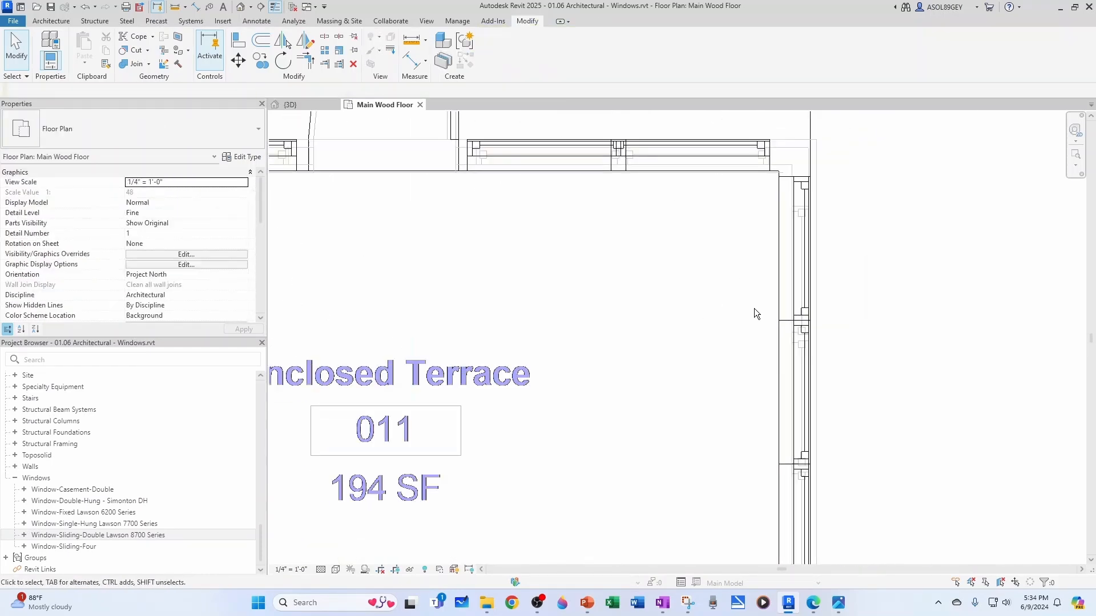
middle_drag(822, 501, 779, 379)
scroll(779, 379, up, 1)
click(777, 379)
scroll(777, 342, down, 1)
middle_drag(778, 539, 754, 392)
Step: Move the southernmost window in the terrace's east wall south until its edge meets the neighboring window
click(752, 409)
click(240, 62)
scroll(745, 391, up, 2)
click(698, 347)
click(699, 371)
key(Escape)
Step: Move the second window from the west in the terrace's north wall east until its edge meets the first window
scroll(812, 333, down, 6)
scroll(666, 191, up, 2)
click(615, 222)
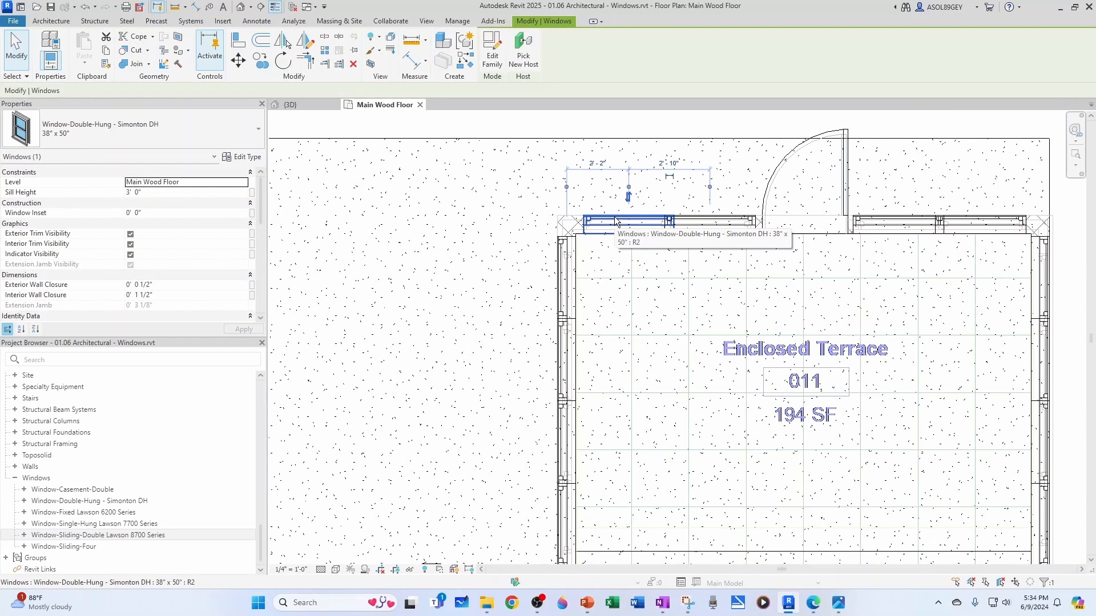
key(Escape)
scroll(716, 240, up, 2)
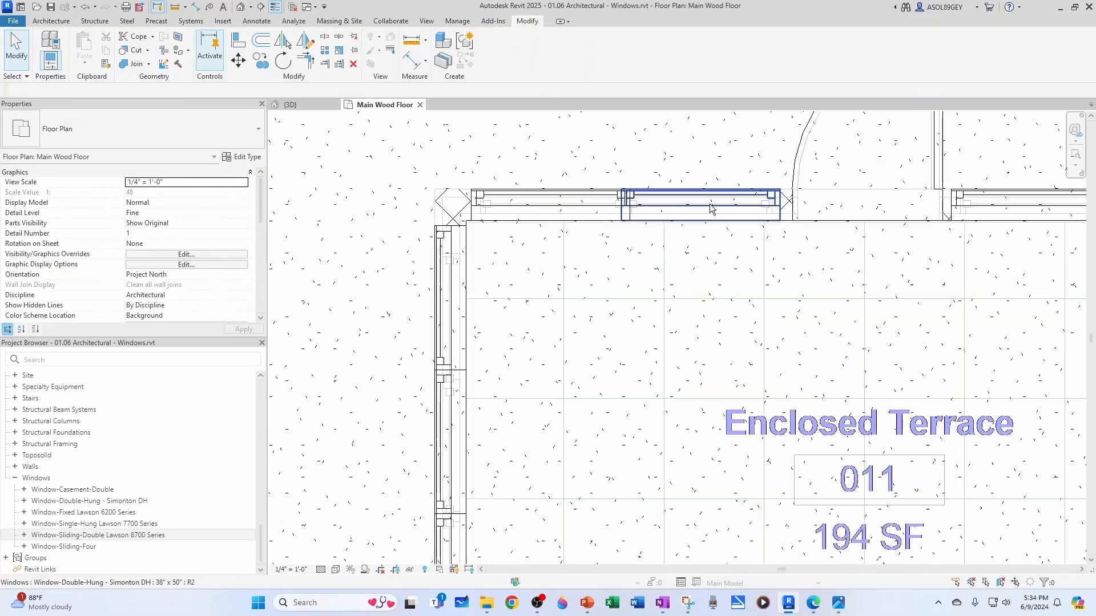
click(707, 211)
key(m)
key(v)
scroll(647, 210, up, 3)
click(596, 236)
click(615, 237)
click(561, 255)
Step: Move the window just east of the terrace door west until its edge meets the neighboring north-wall window
scroll(560, 256, down, 4)
middle_drag(874, 304, 634, 308)
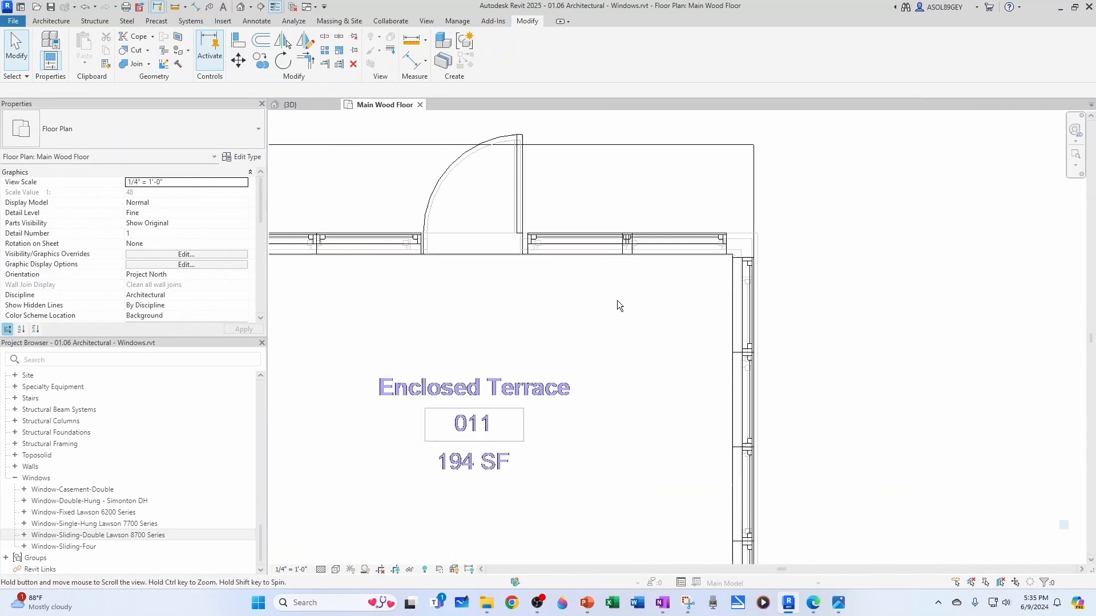
scroll(634, 308, up, 2)
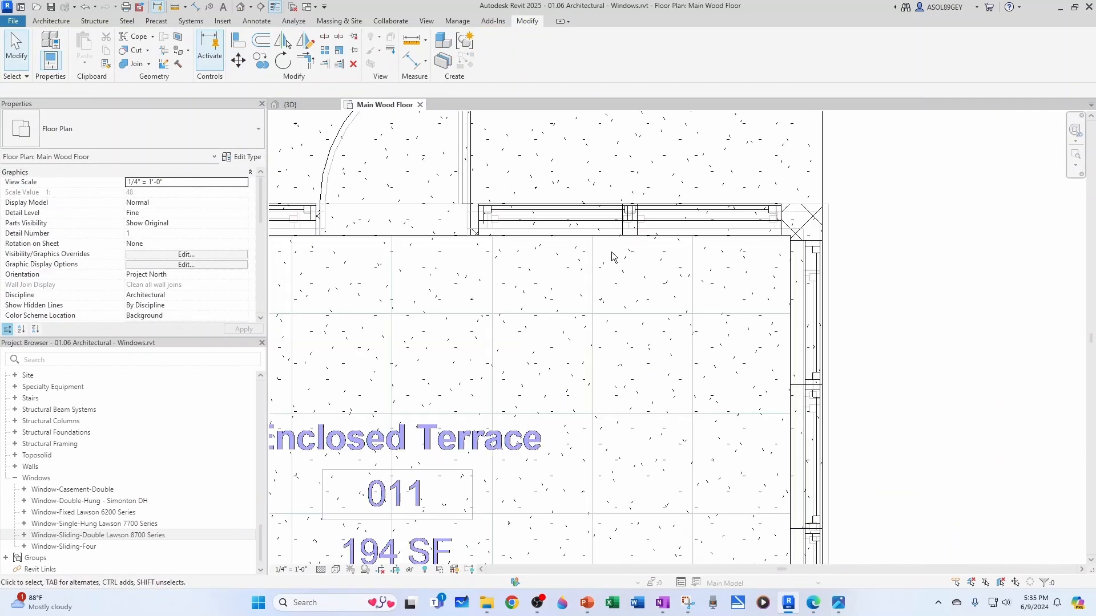
click(725, 235)
key(Right)
key(Escape)
scroll(570, 231, up, 2)
click(569, 239)
key(m)
key(v)
scroll(645, 228, up, 3)
click(654, 257)
click(648, 297)
scroll(648, 297, down, 6)
scroll(672, 295, down, 4)
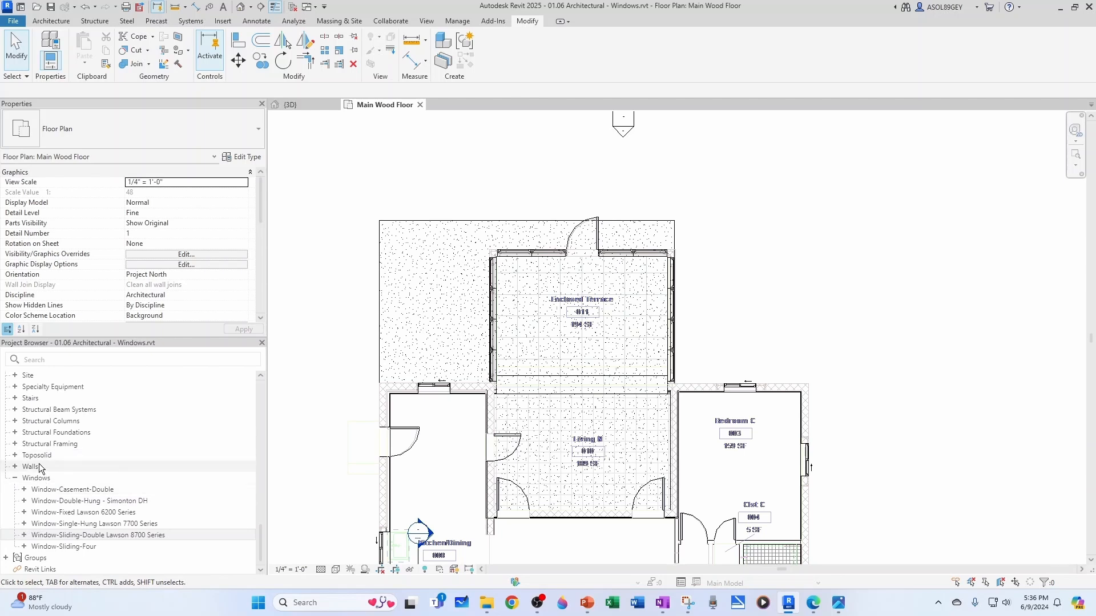
Step: Open the Window Schedule from the project's schedules and quantities
scroll(39, 468, up, 13)
click(5, 448)
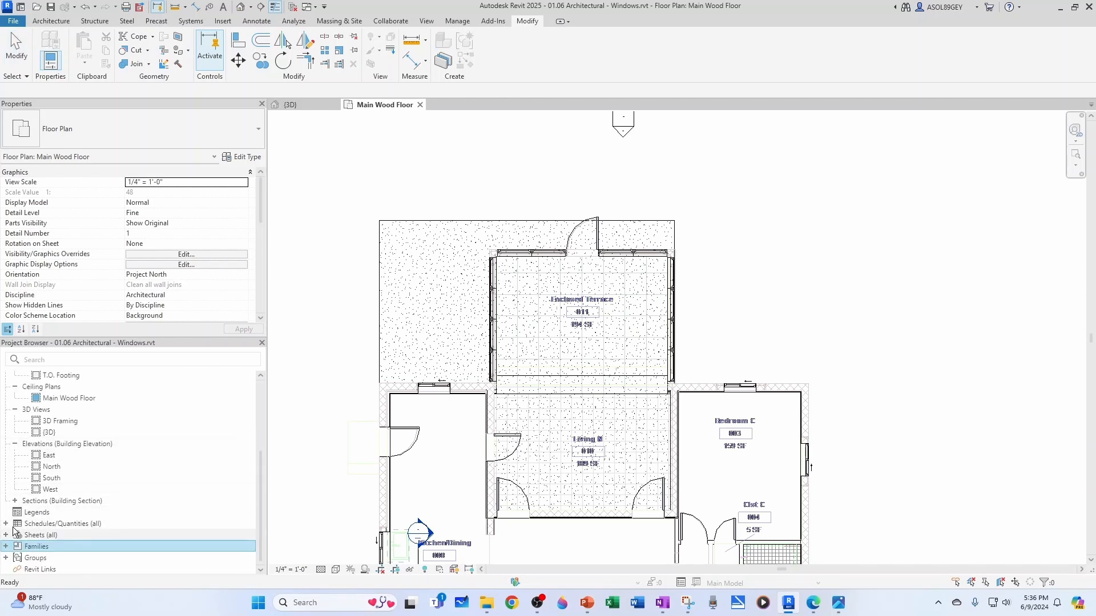
double_click(57, 524)
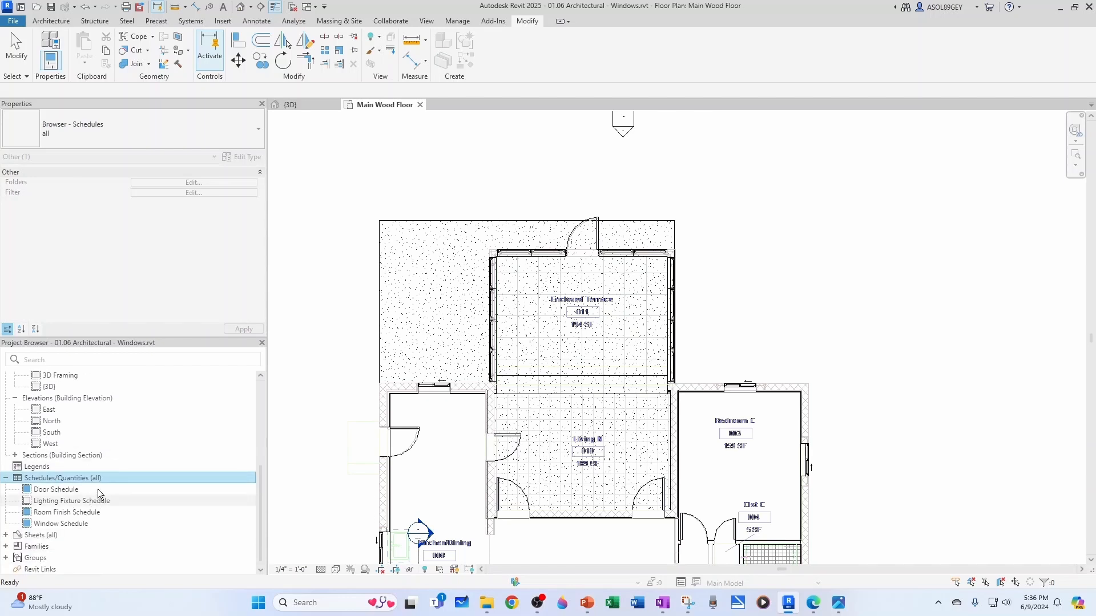
double_click(61, 523)
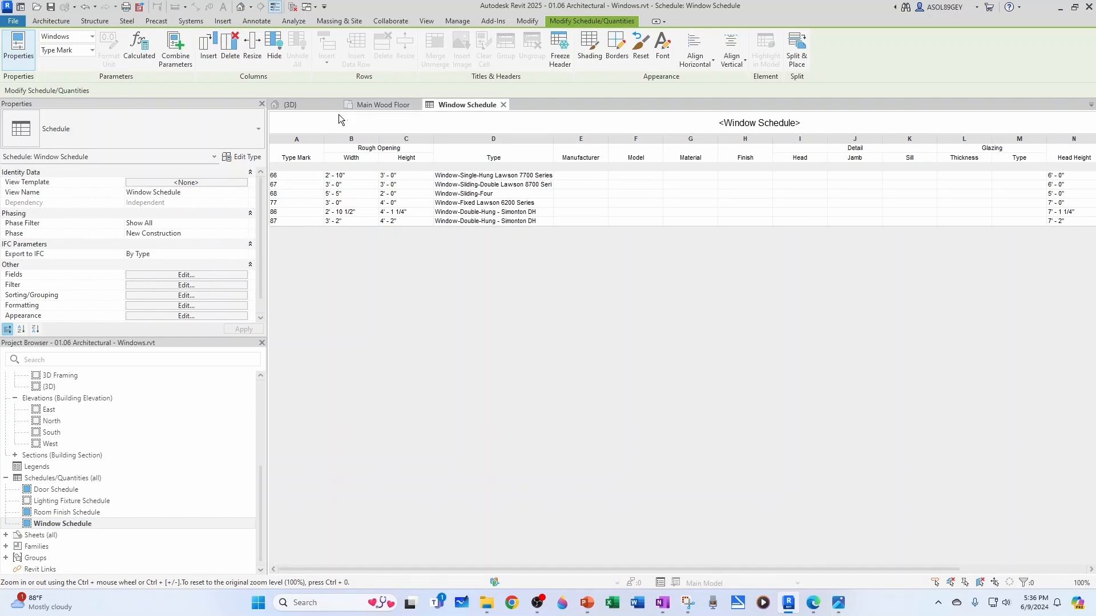
Step: Return to the Main Wood Floor plan and tag the four windows in the terrace's west wall with leaders
click(374, 107)
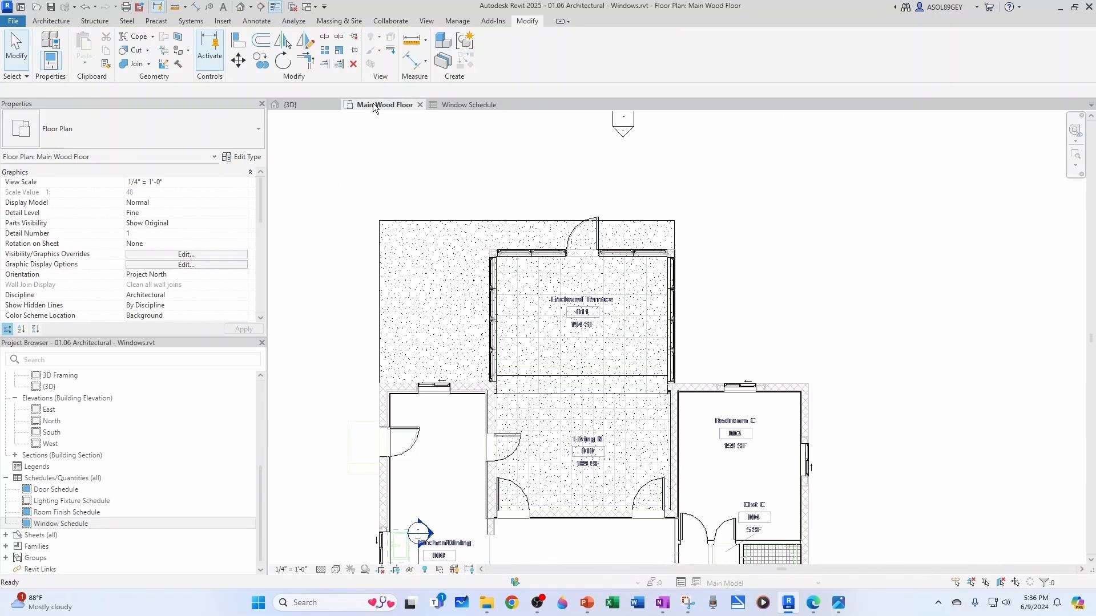
key(t)
key(g)
scroll(496, 392, up, 3)
click(485, 355)
click(485, 294)
click(486, 239)
click(485, 185)
scroll(419, 205, up, 3)
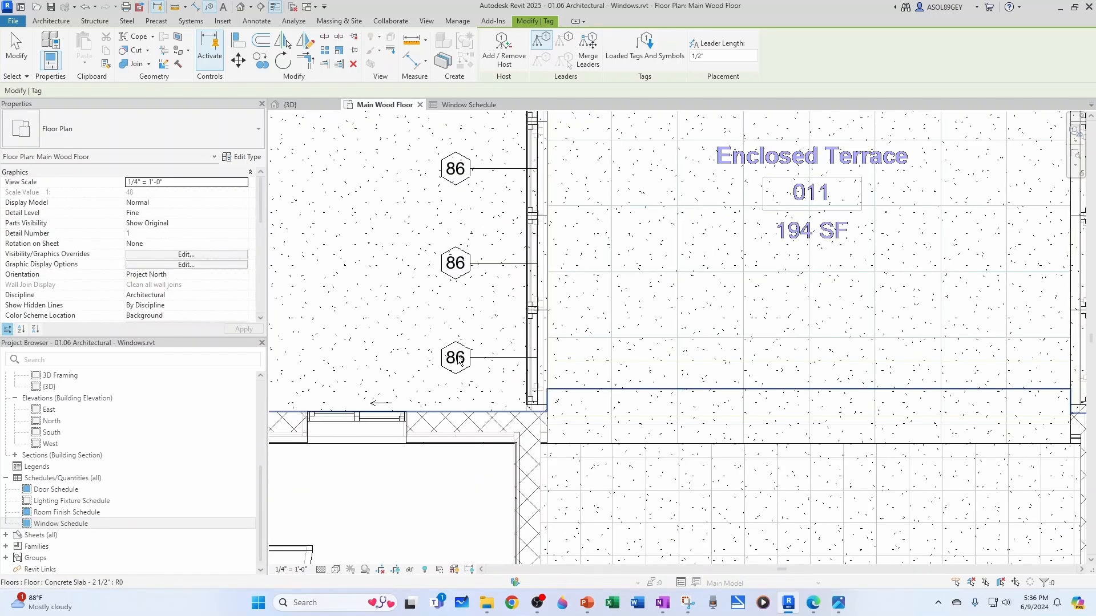
key(Escape)
Step: Set the type mark of the west-wall windows to 01 through the southernmost tag, accepting the type-wide change
scroll(469, 373, up, 2)
click(469, 366)
click(464, 360)
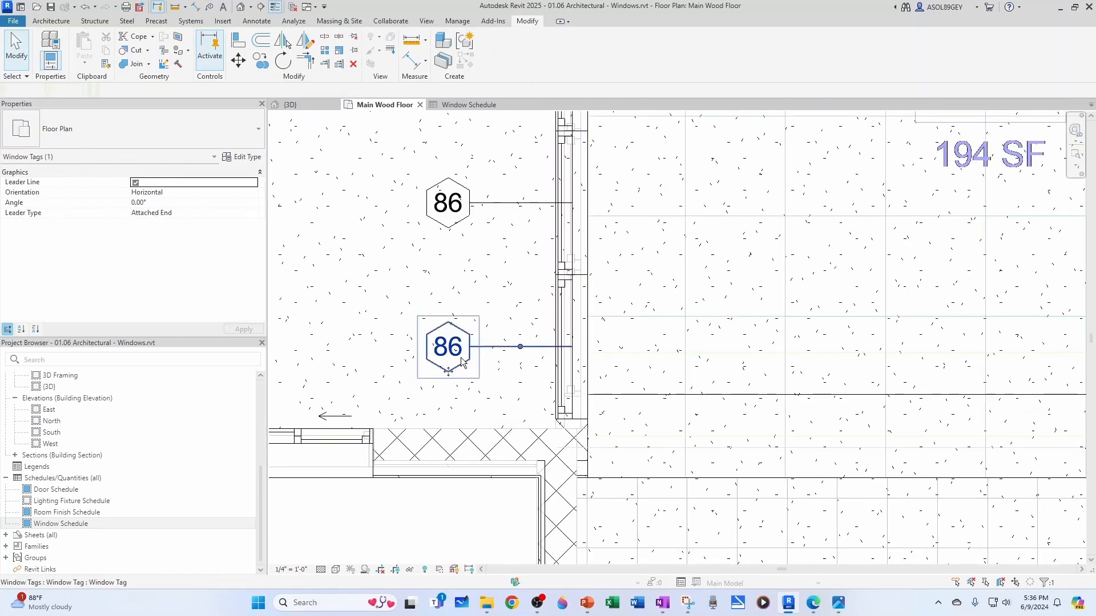
click(465, 361)
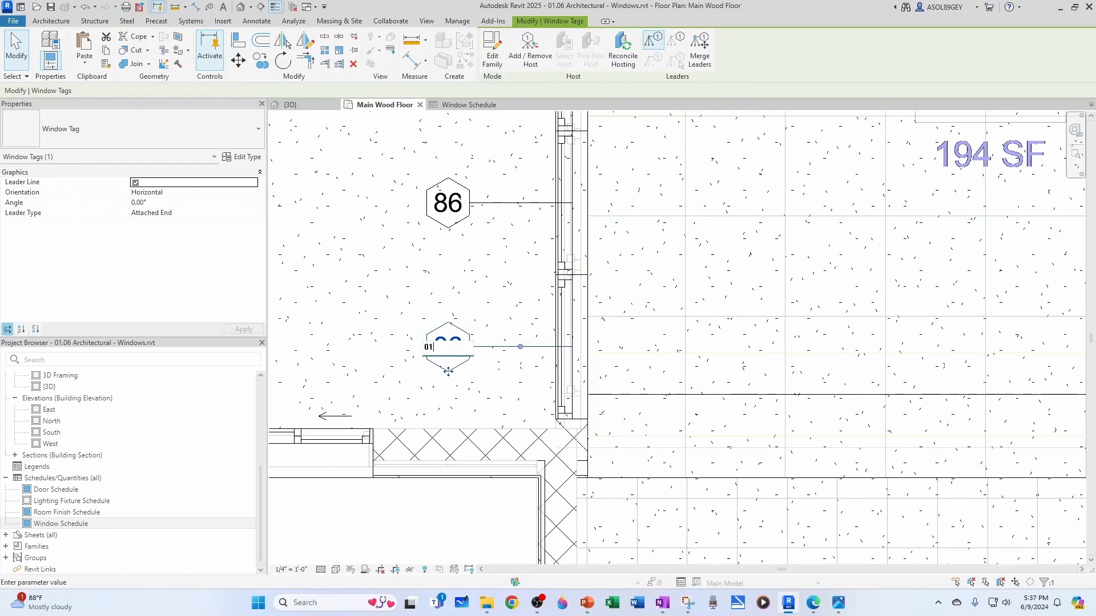
click(501, 290)
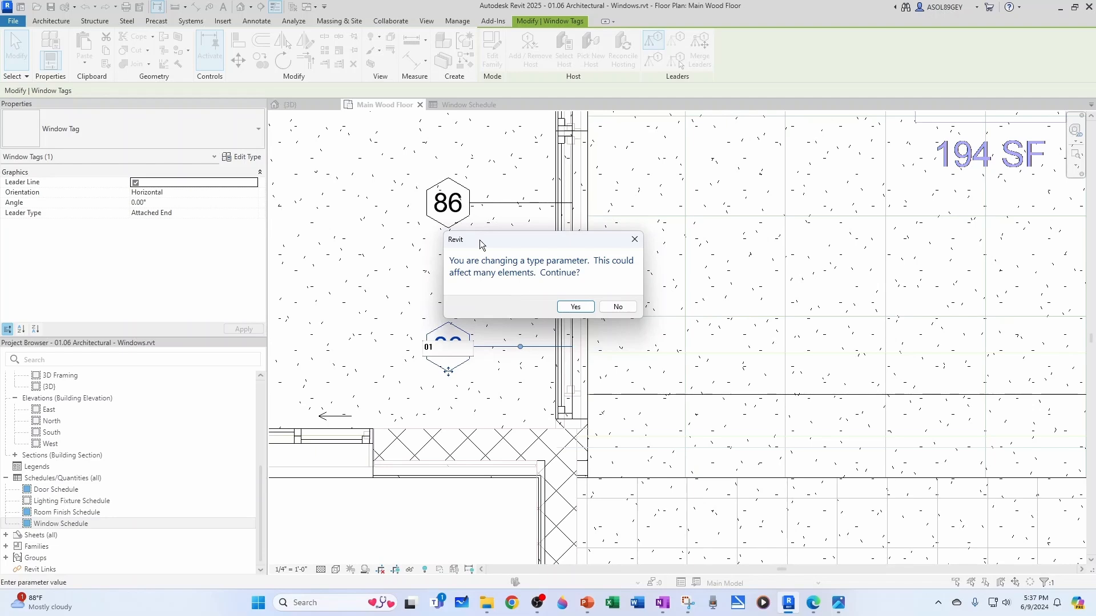
click(575, 307)
key(Escape)
Step: Tag the four windows in the terrace's north wall on both sides of the door
scroll(471, 320, down, 4)
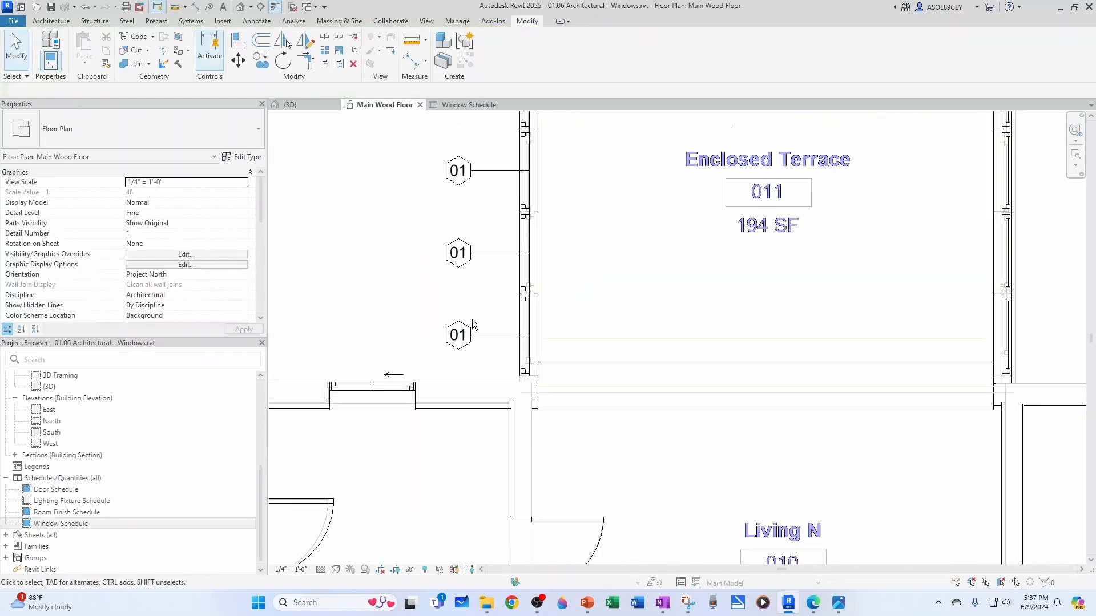
middle_drag(489, 234, 438, 340)
scroll(486, 203, up, 3)
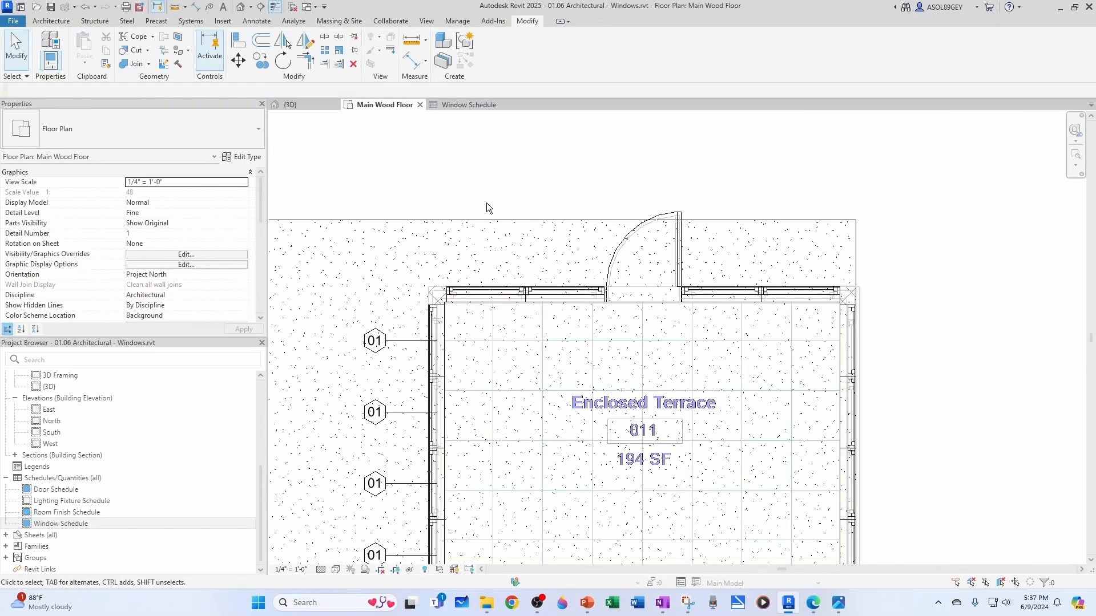
key(t)
key(g)
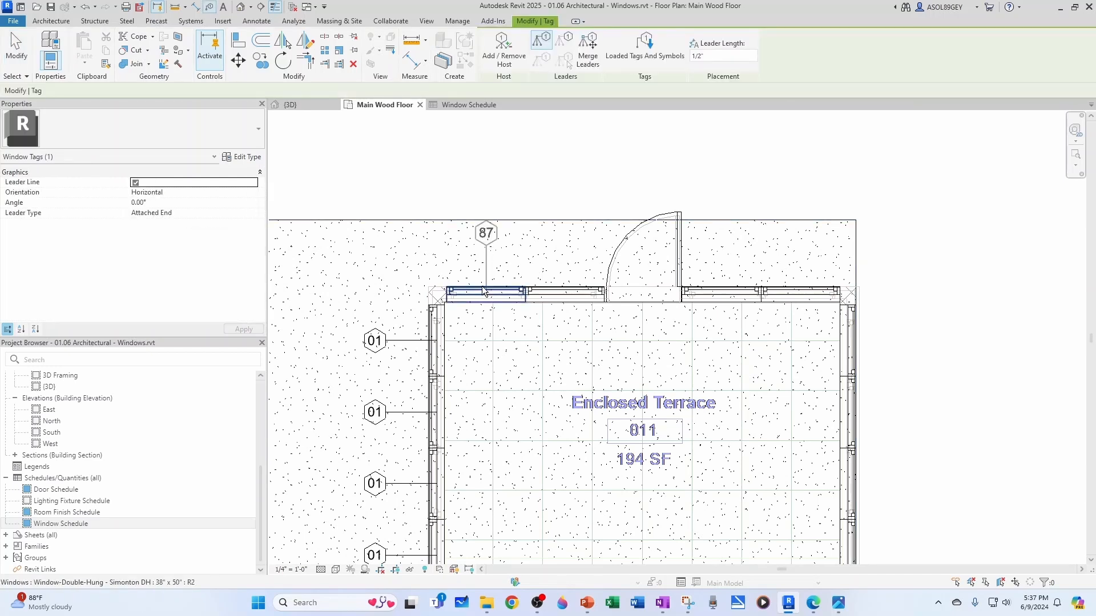
click(486, 293)
middle_drag(551, 276, 616, 195)
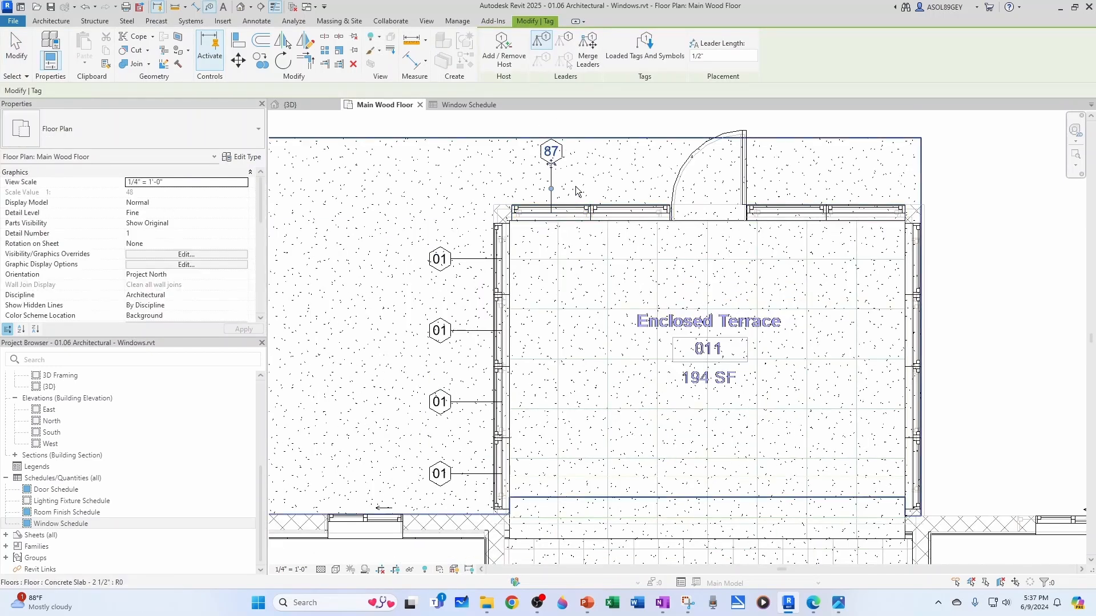
click(630, 209)
click(786, 210)
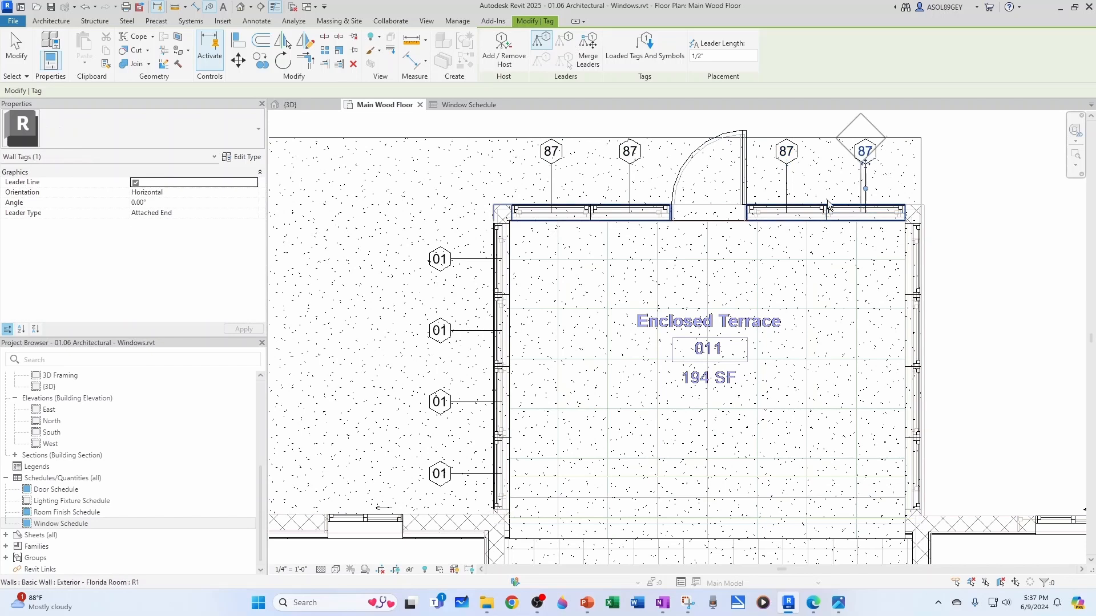
click(863, 210)
key(Escape)
key(Escape)
Step: Set the type mark of the north-wall windows to 02 through the westernmost tag, accepting the type-wide change
click(551, 151)
click(553, 152)
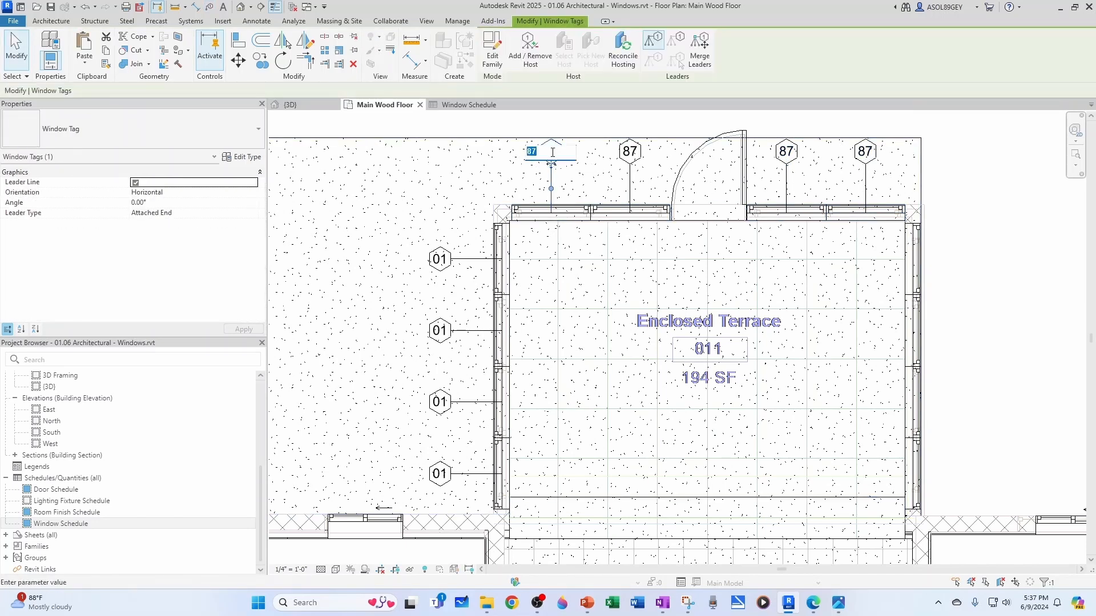
text(02)
key(Return)
click(567, 307)
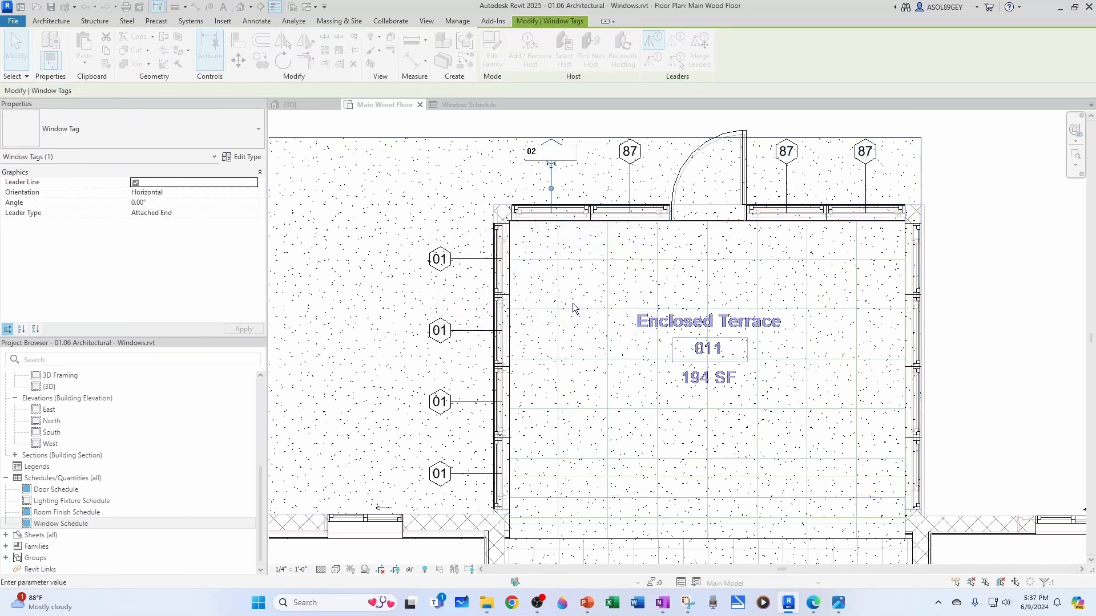
key(Escape)
Step: Tag the four windows in the terrace's east wall
middle_drag(890, 272, 735, 212)
scroll(772, 214, down, 2)
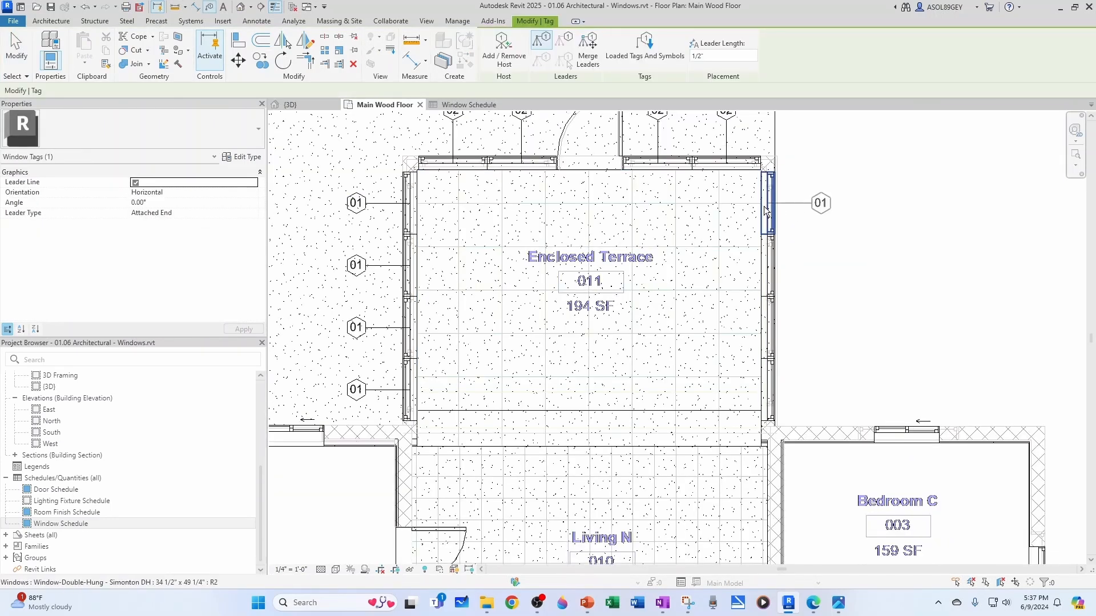
click(765, 212)
click(766, 271)
click(768, 331)
click(768, 389)
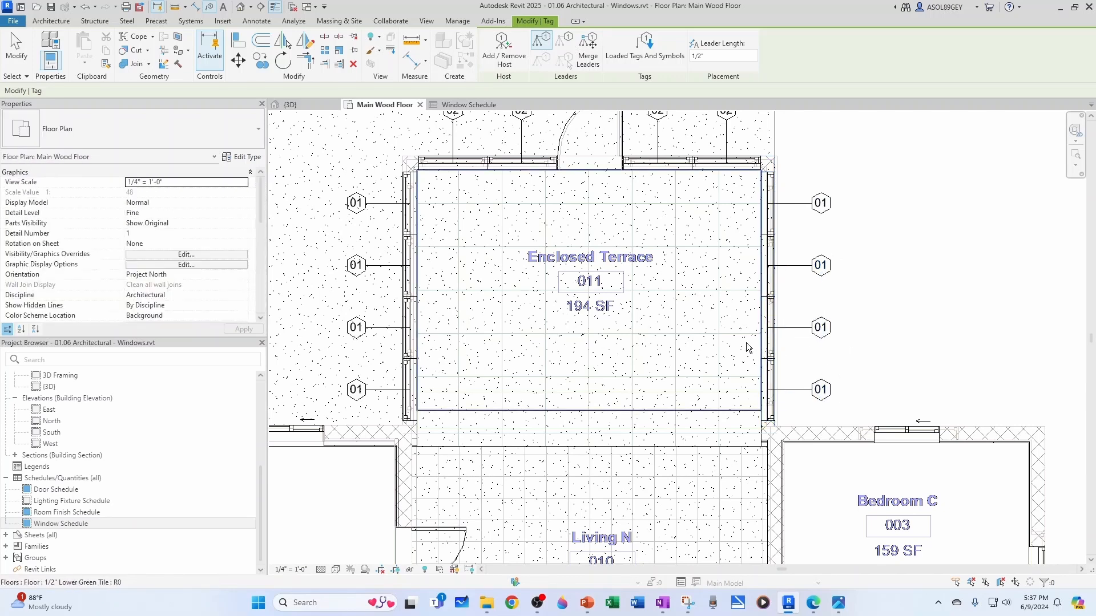
scroll(692, 252, down, 2)
key(Escape)
key(Escape)
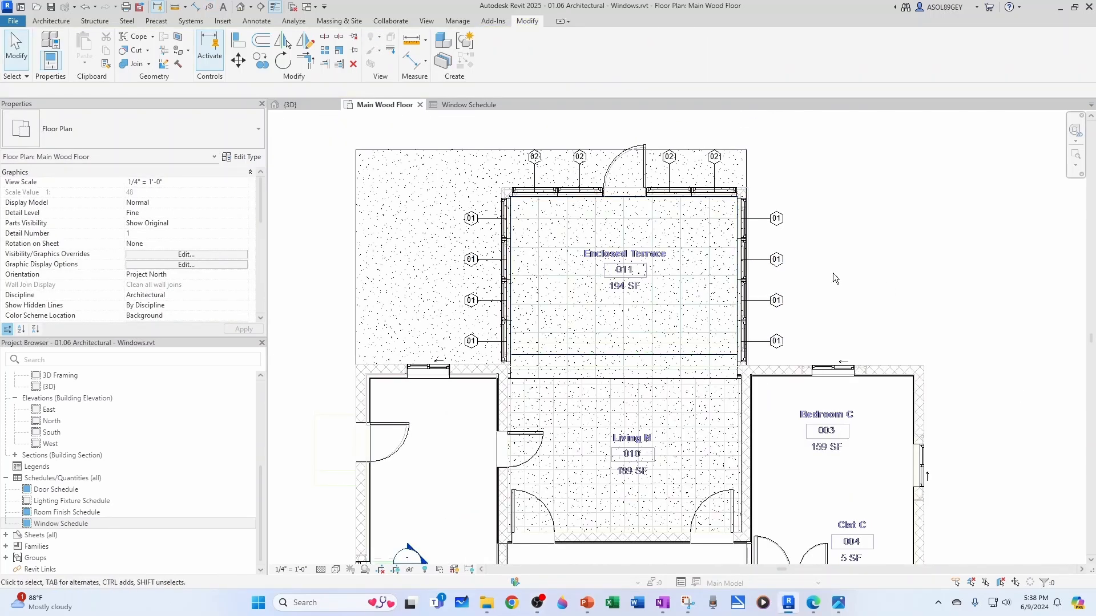
Step: In the Window Schedule, set the manufacturer of window types 01 and 02 to SIMONTON
click(451, 105)
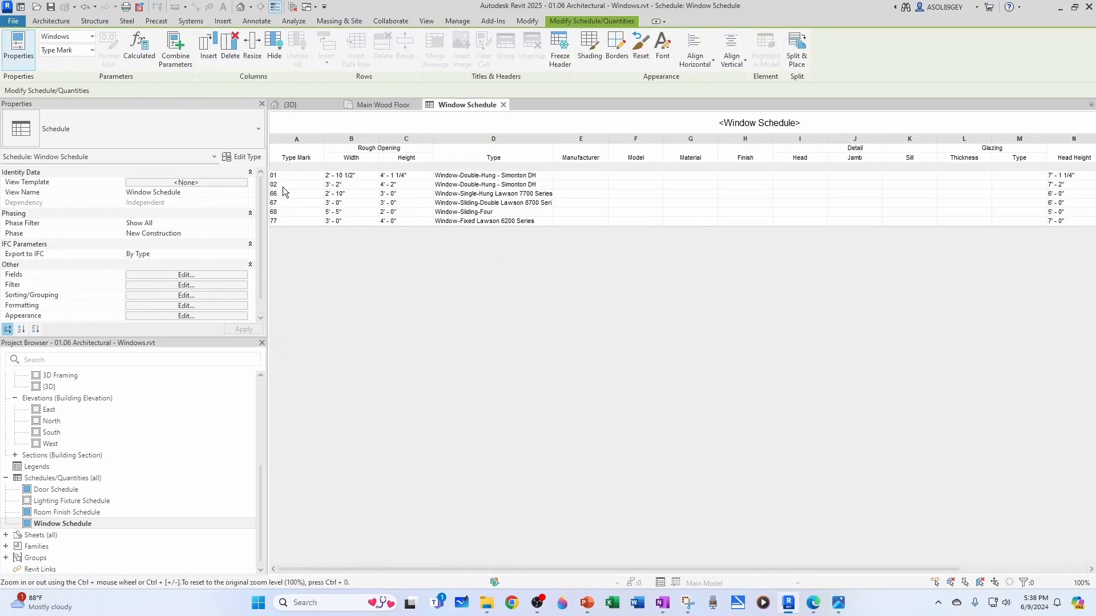
click(572, 177)
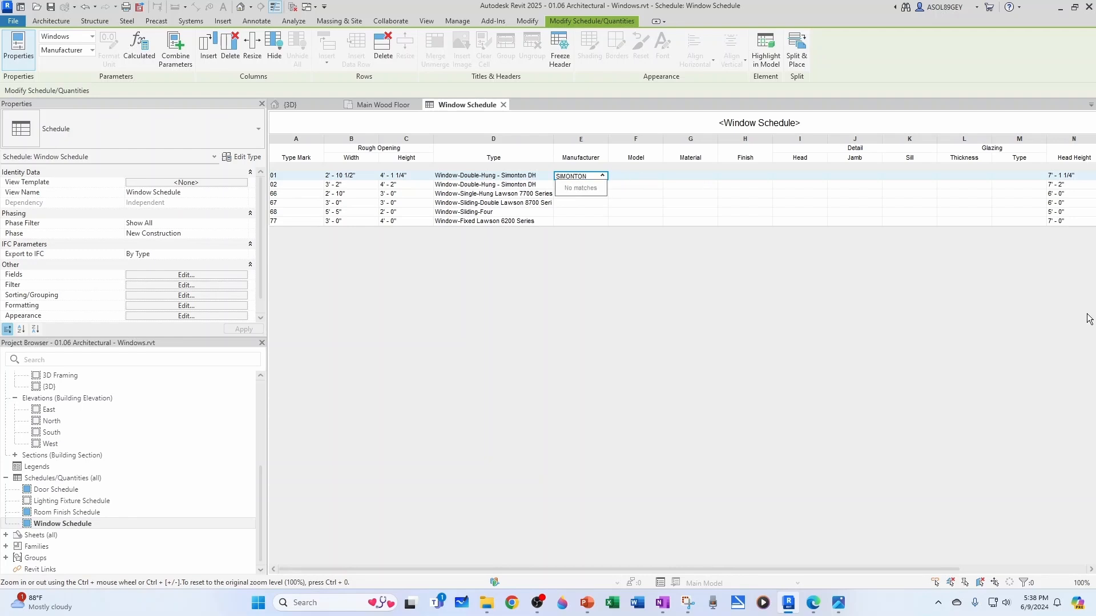
key(Return)
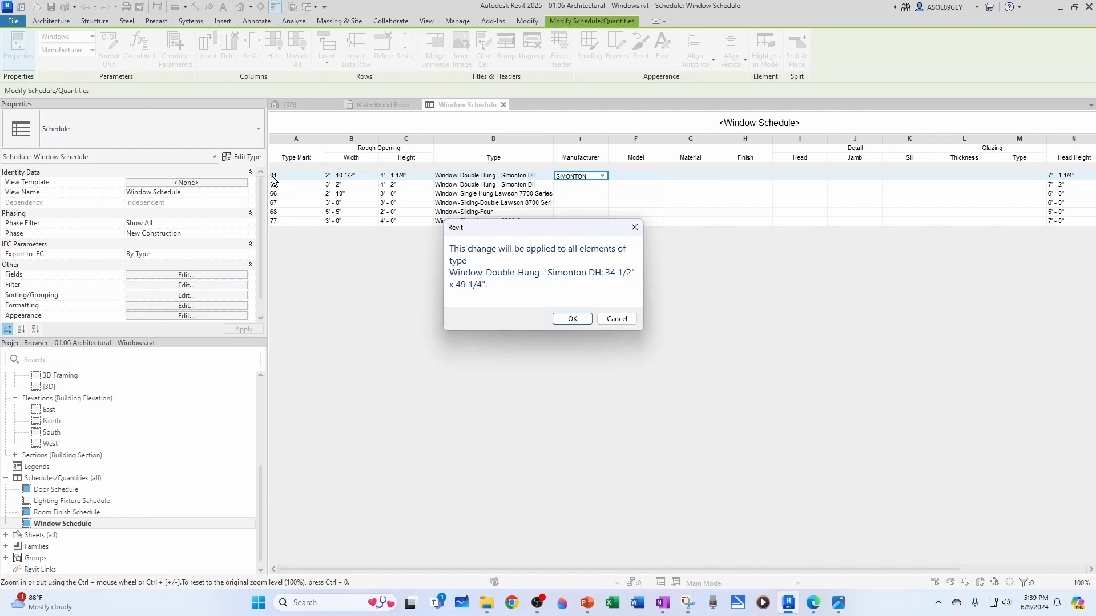
click(572, 319)
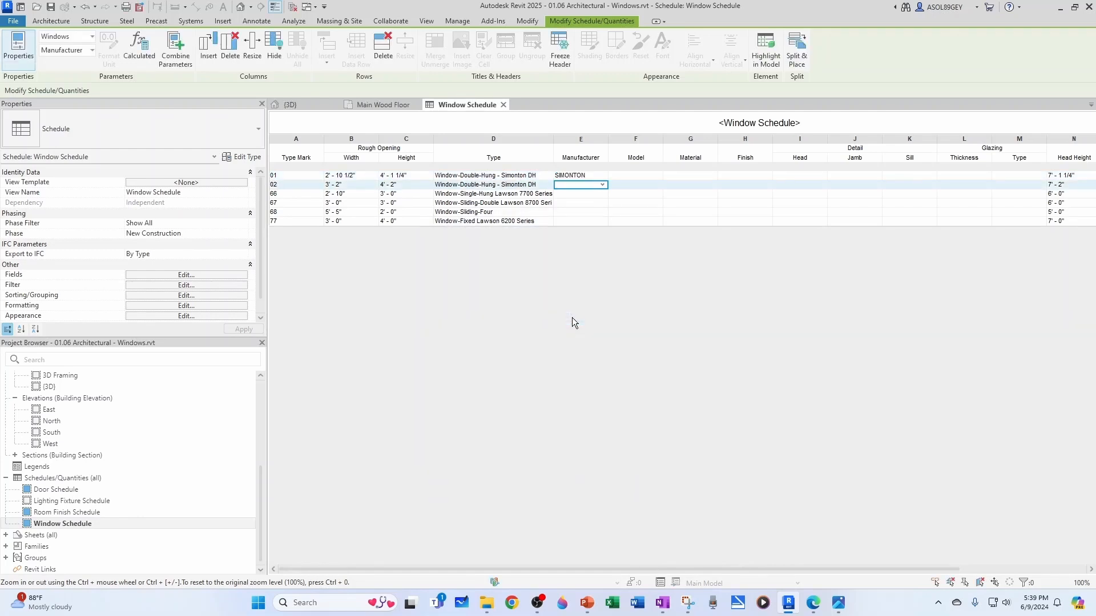
click(603, 186)
click(564, 195)
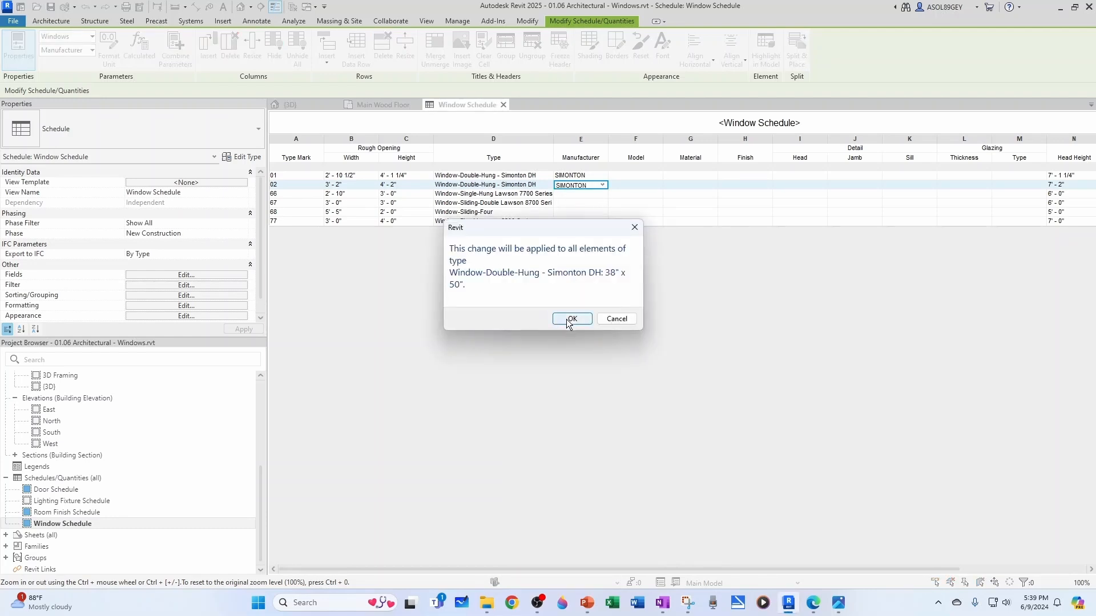
click(570, 321)
Step: Set the model of window types 01 and 02 to DH in the schedule
click(634, 177)
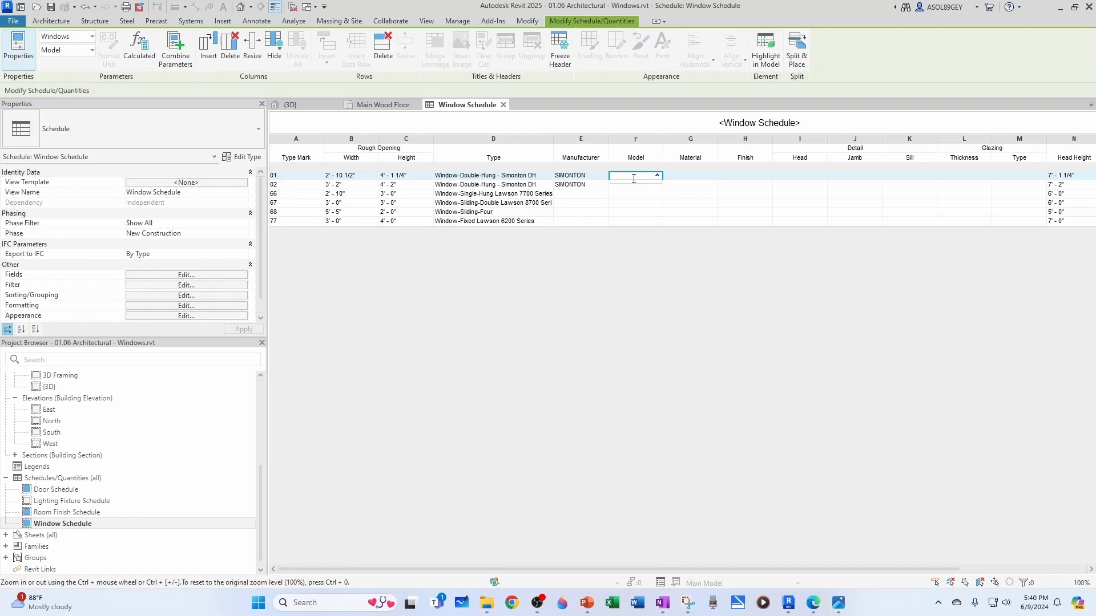
text(DH)
click(604, 187)
click(574, 319)
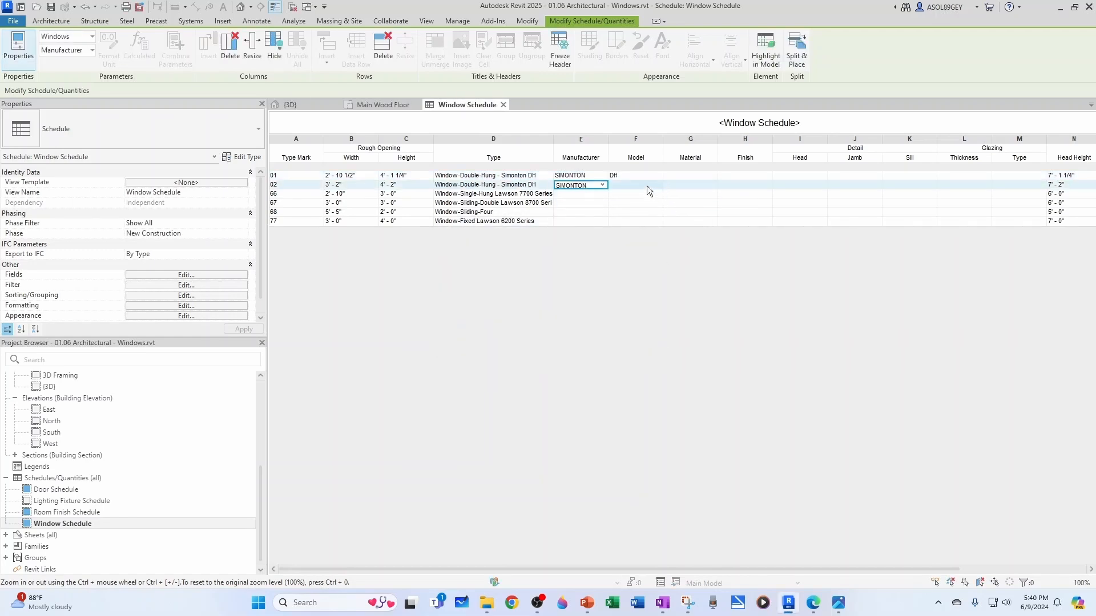
click(652, 183)
click(657, 184)
click(633, 194)
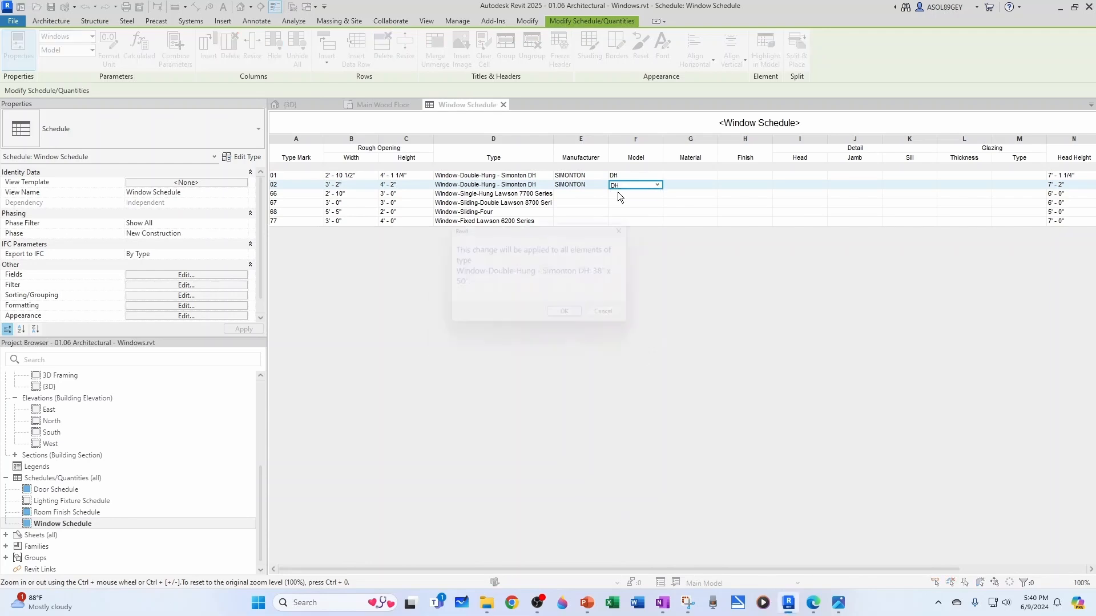
click(568, 320)
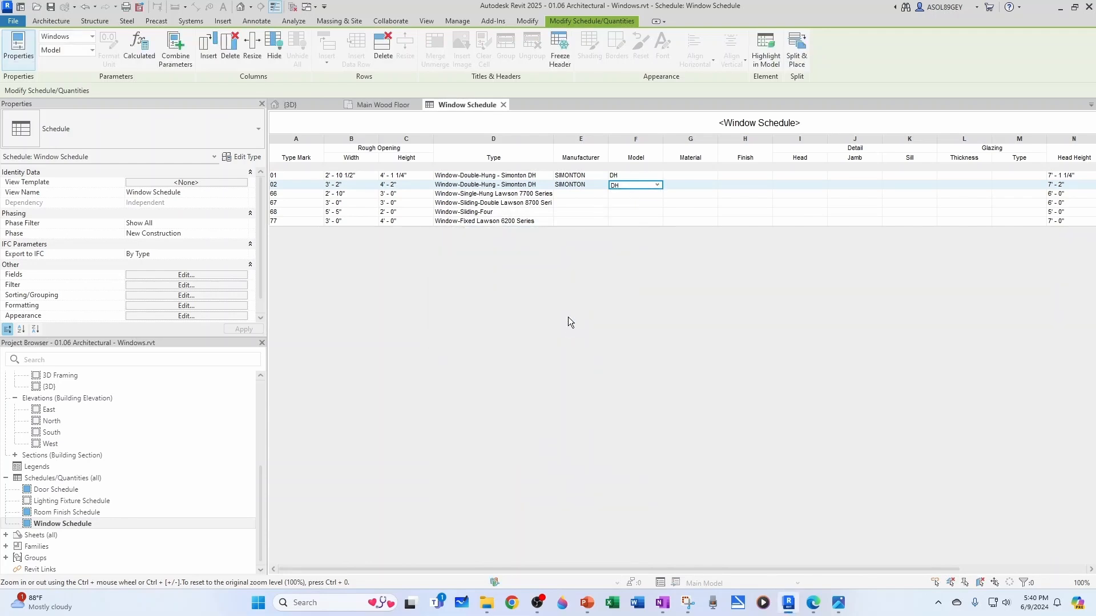
Step: Set the material of window types 01 and 02 to VYNIL and their finish to MATTE WHITE in the schedule
click(694, 176)
text(VYNIL)
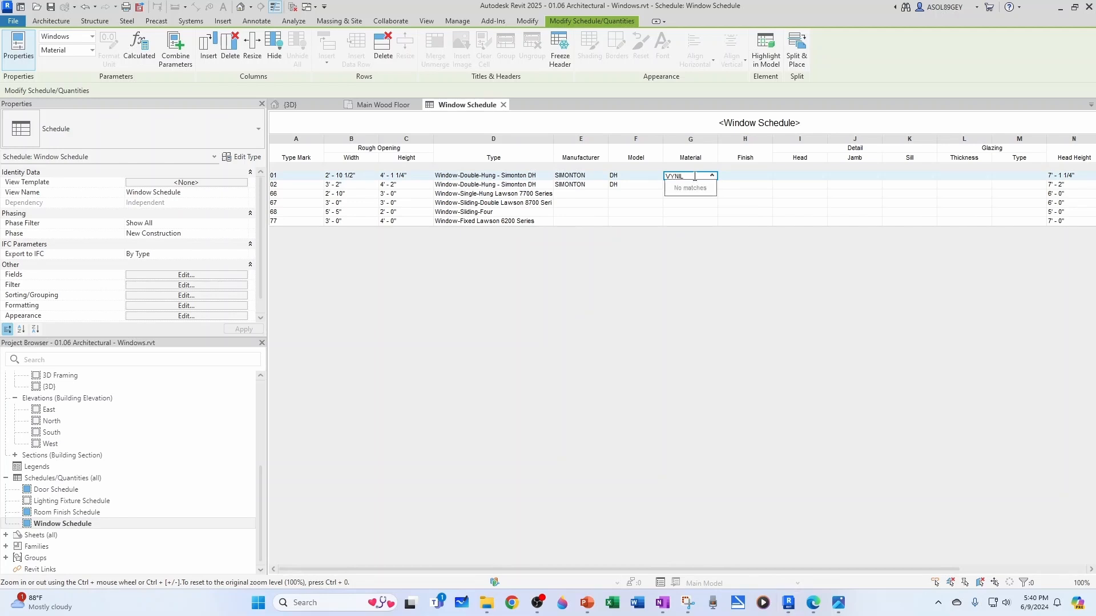
click(749, 176)
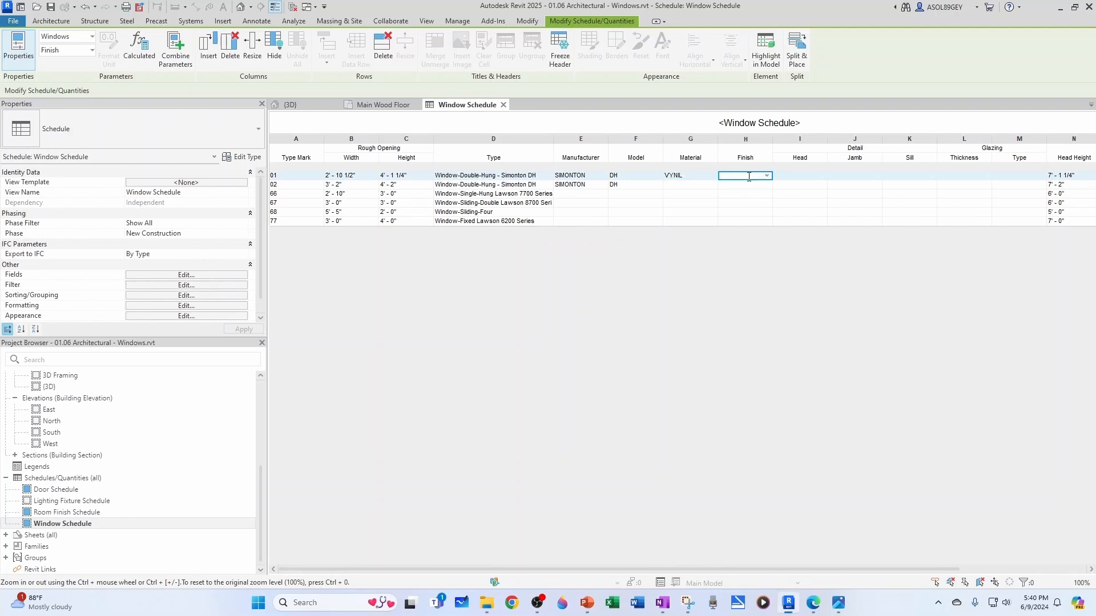
text(MATTE WHITE)
click(766, 184)
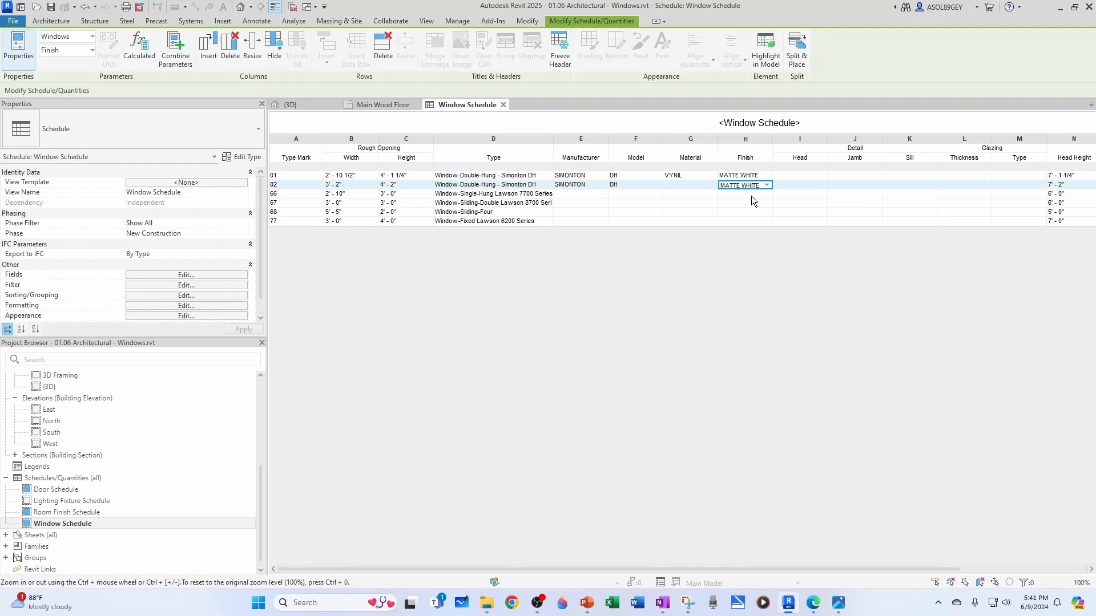
click(700, 184)
click(711, 184)
click(699, 194)
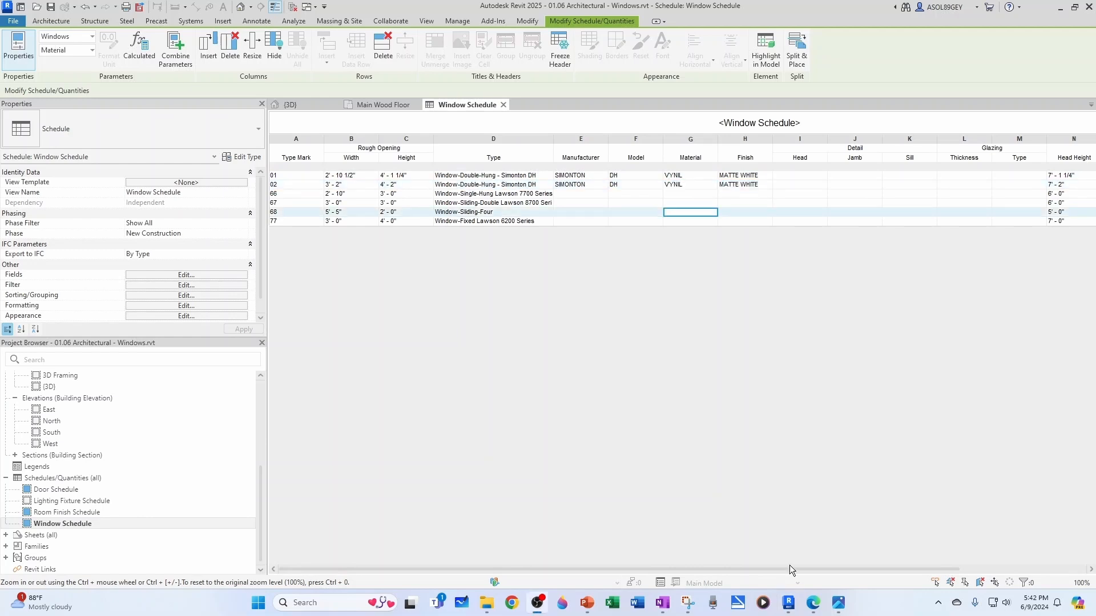
Step: Enter SOLARE, MULLION BAR as the comment for window types 01 and 02
drag(790, 569, 899, 570)
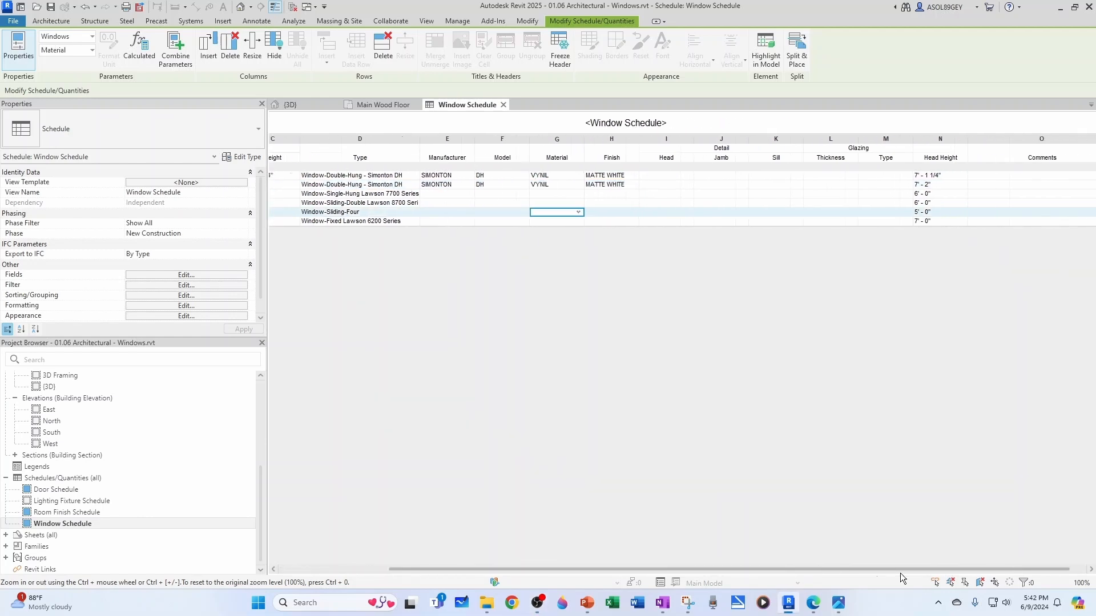
click(987, 175)
text(SOLARE.)
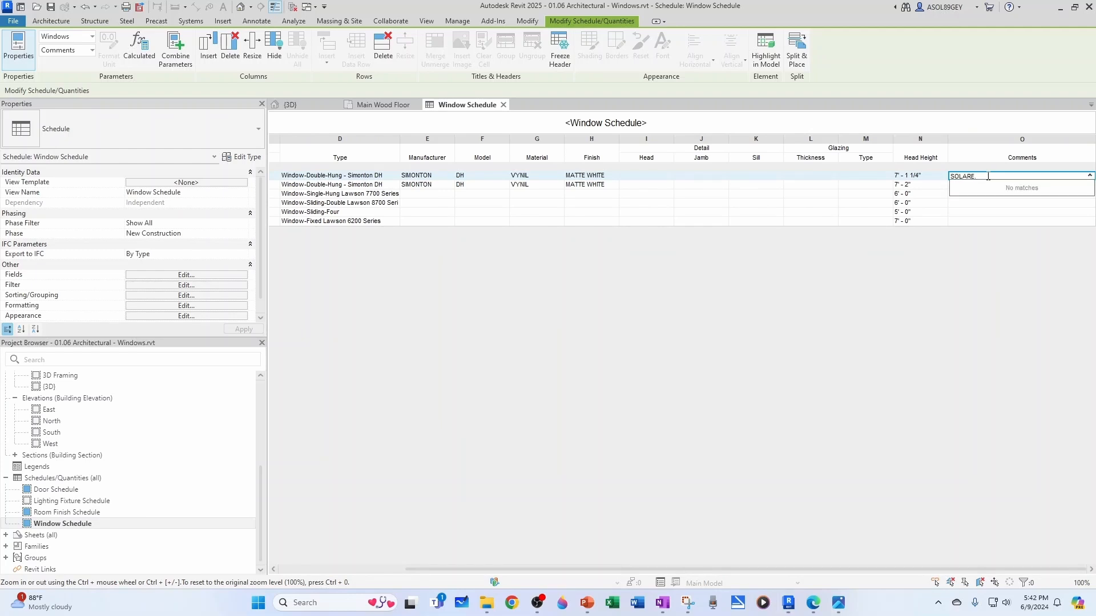
click(988, 177)
text(MULLION BAR)
click(1004, 185)
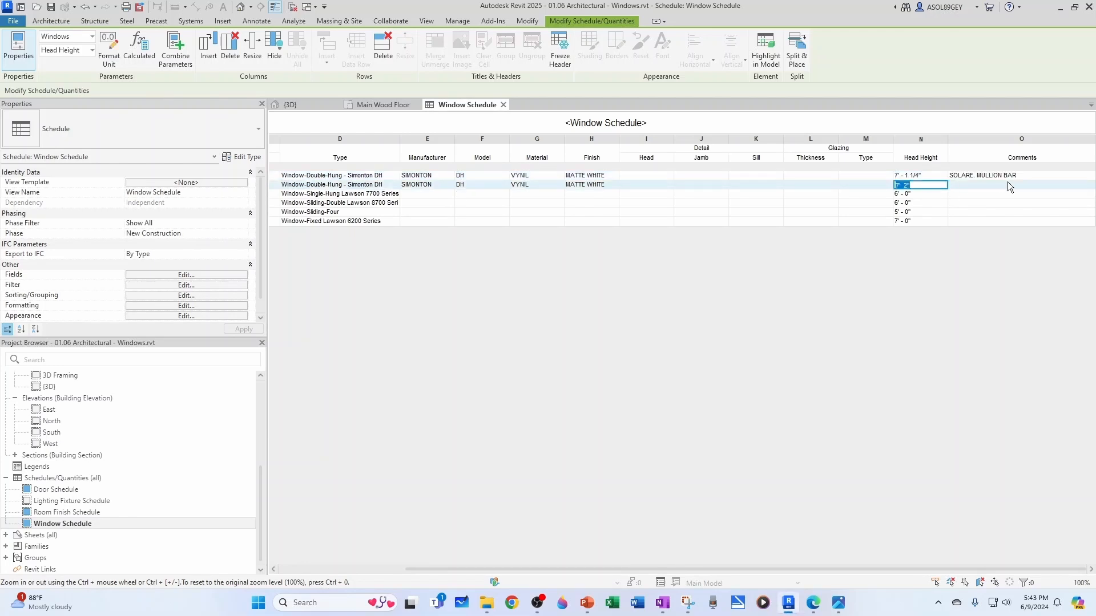
click(1090, 185)
click(998, 194)
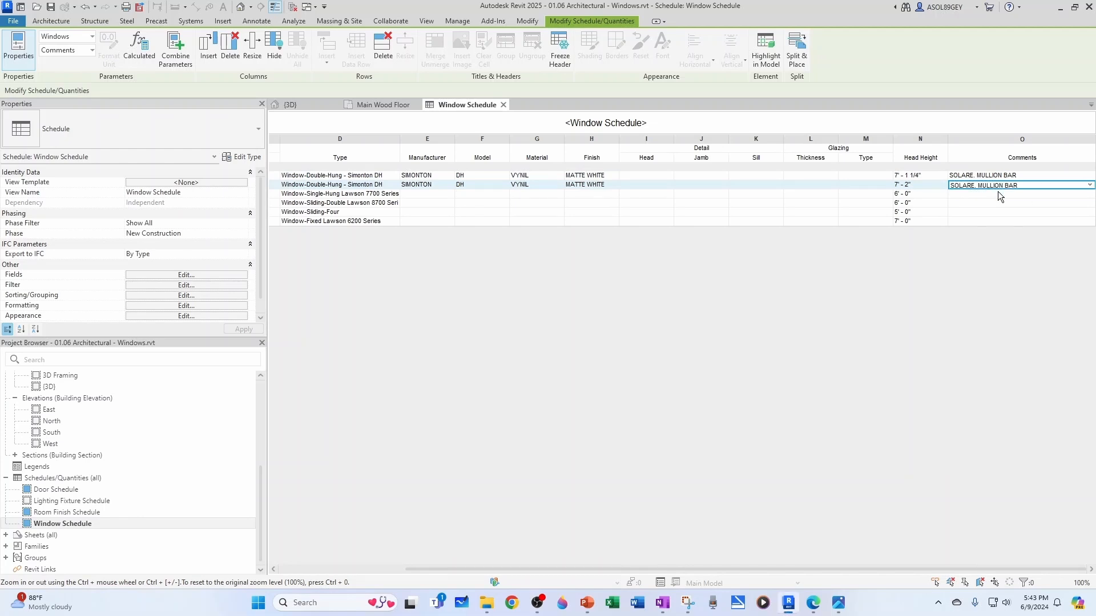
Step: Extend the comment of window type 01 with PRESSURE RATING: POS. 60 PSF, NEG. 70 PSF
drag(903, 567, 707, 557)
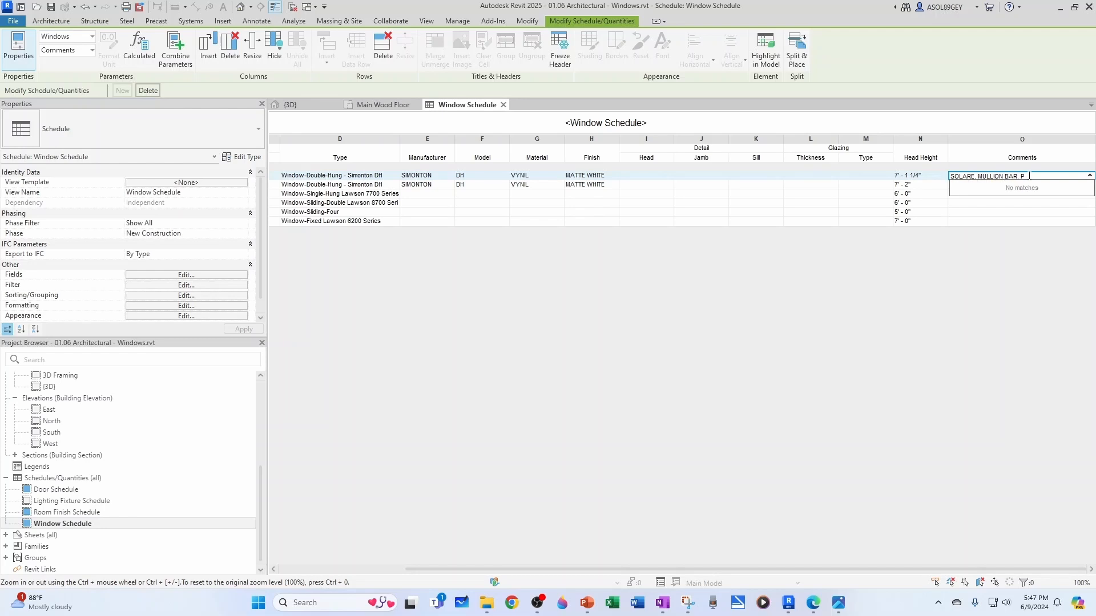
text(RESSURE RATING:)
text( POS.)
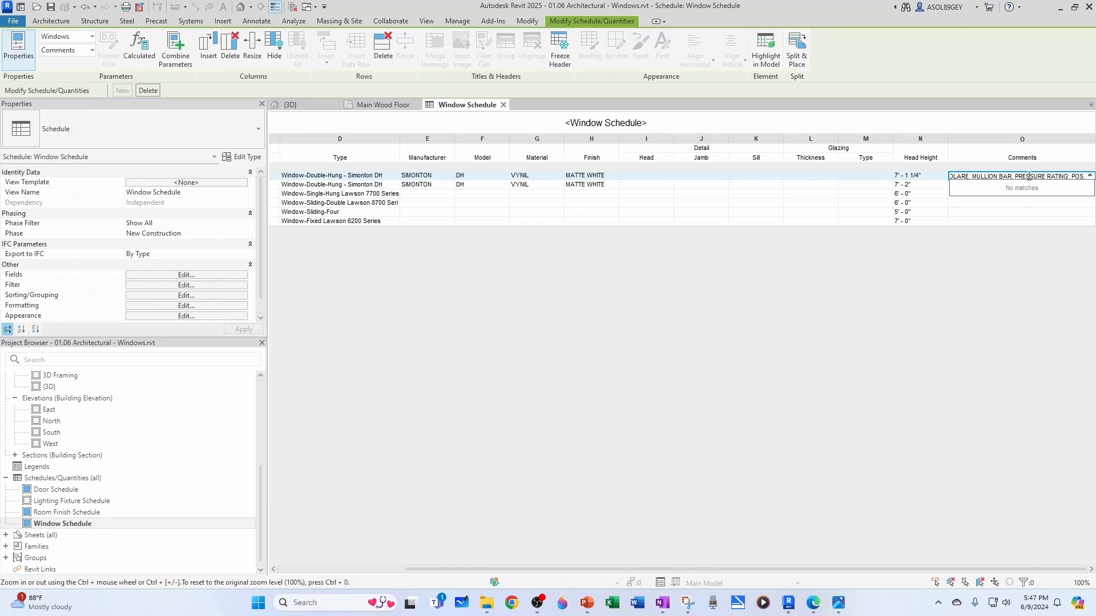
text( 60 PSF, NEG)
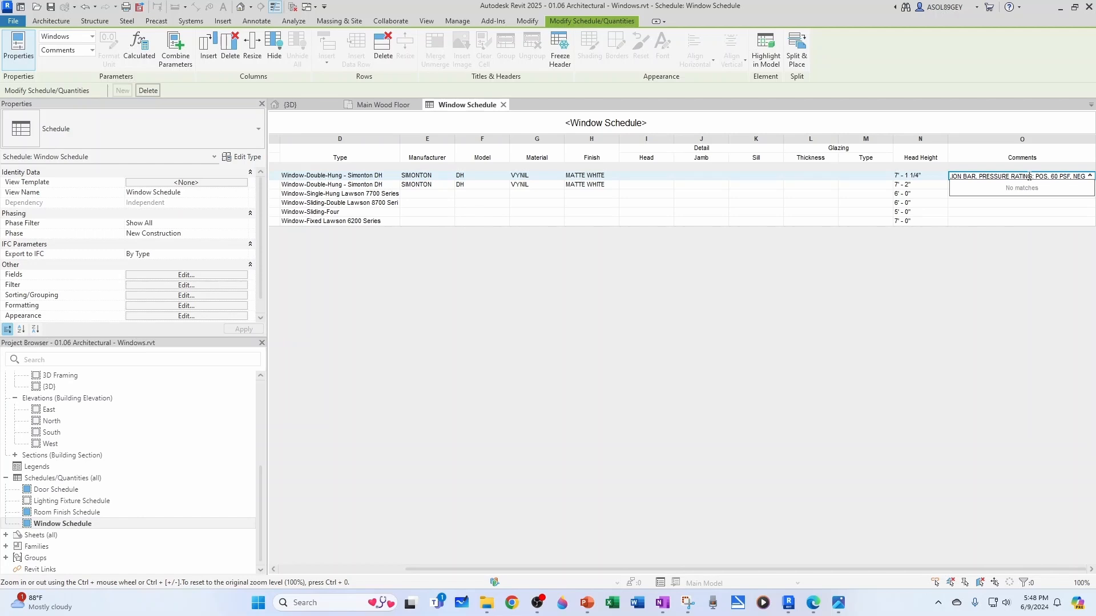
text(. 70)
text( PSF)
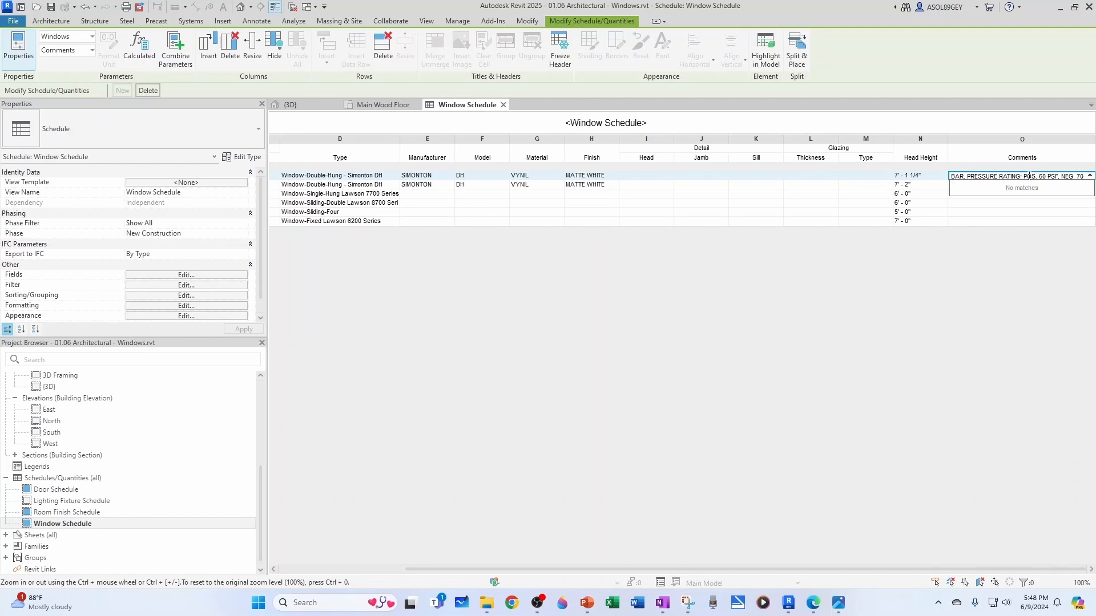
key(Return)
Step: Extend the comment of window type 02 with PRESSURE RATING: POS. 55 PSF, NEG. 58 PSF
click(1033, 191)
click(1033, 186)
text(PRE)
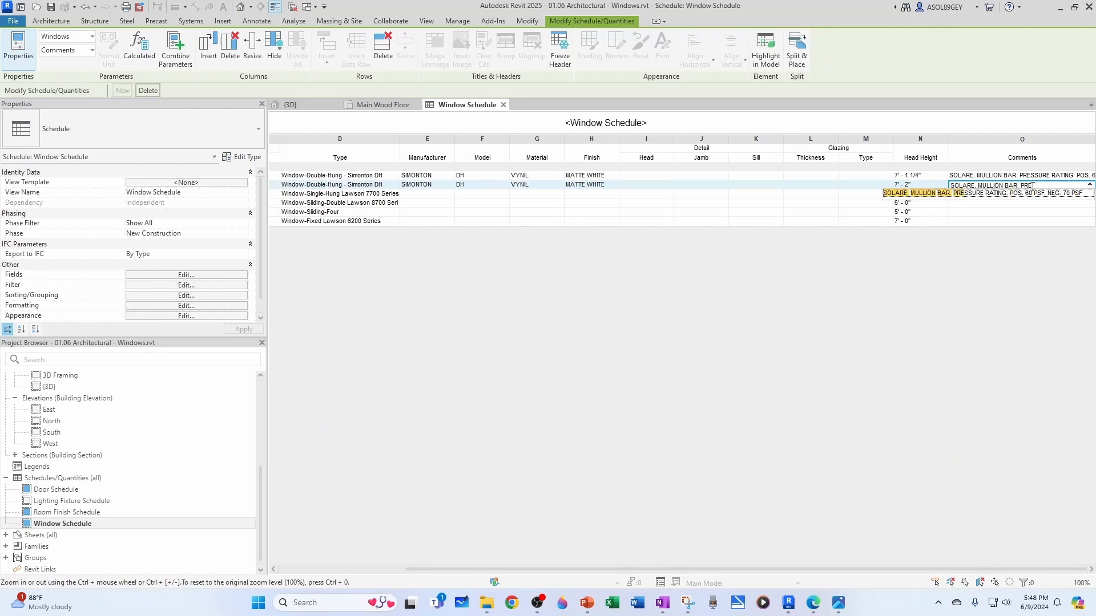
text(SSURE RATING)
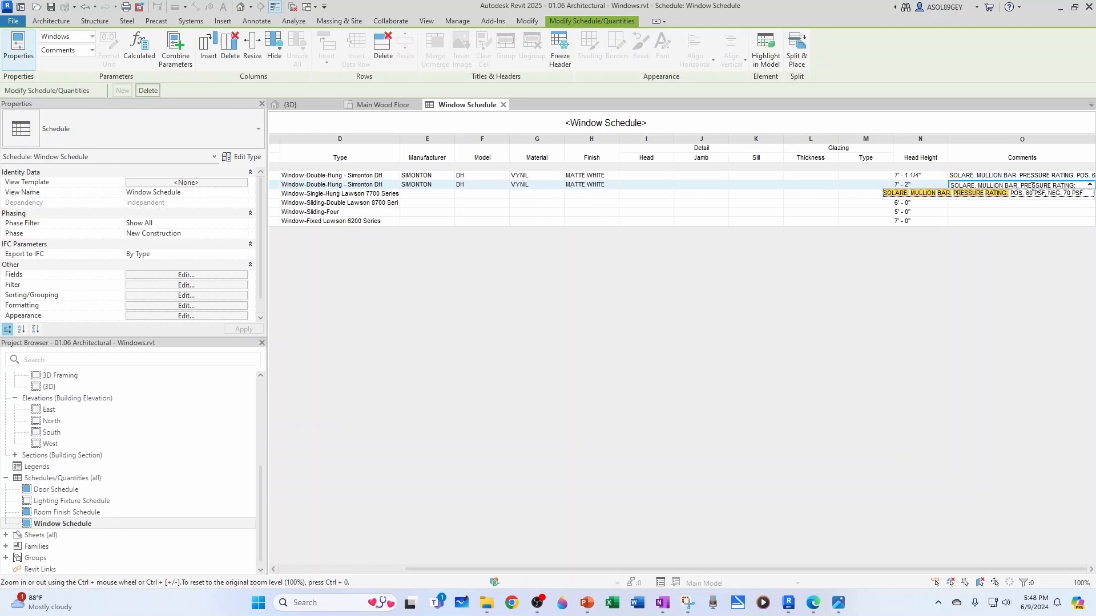
text(: POS. 55 PSF, NEG.)
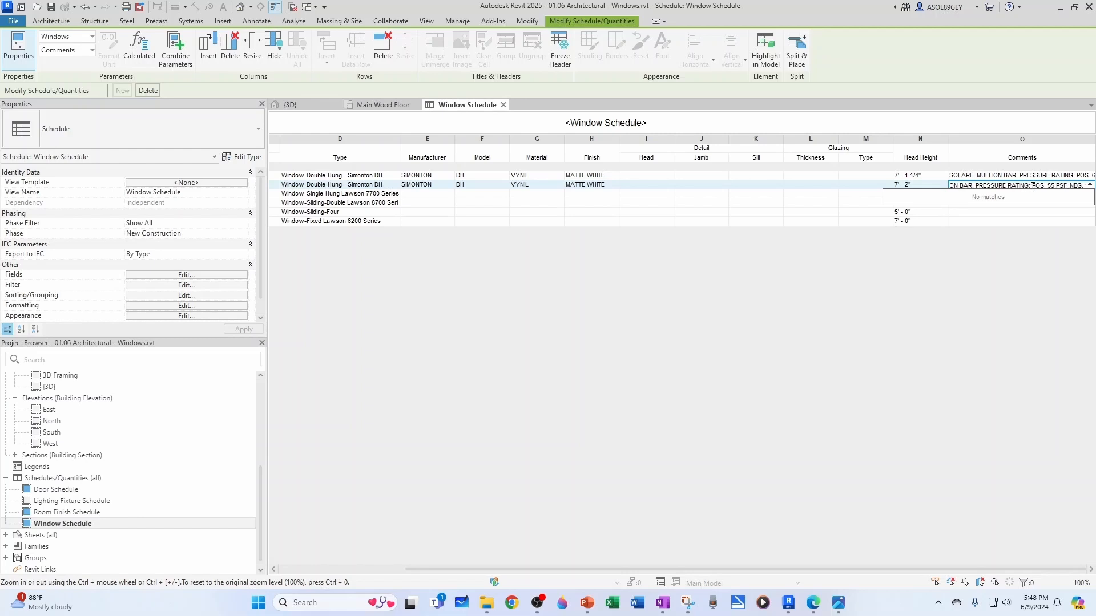
text( 55 PSF)
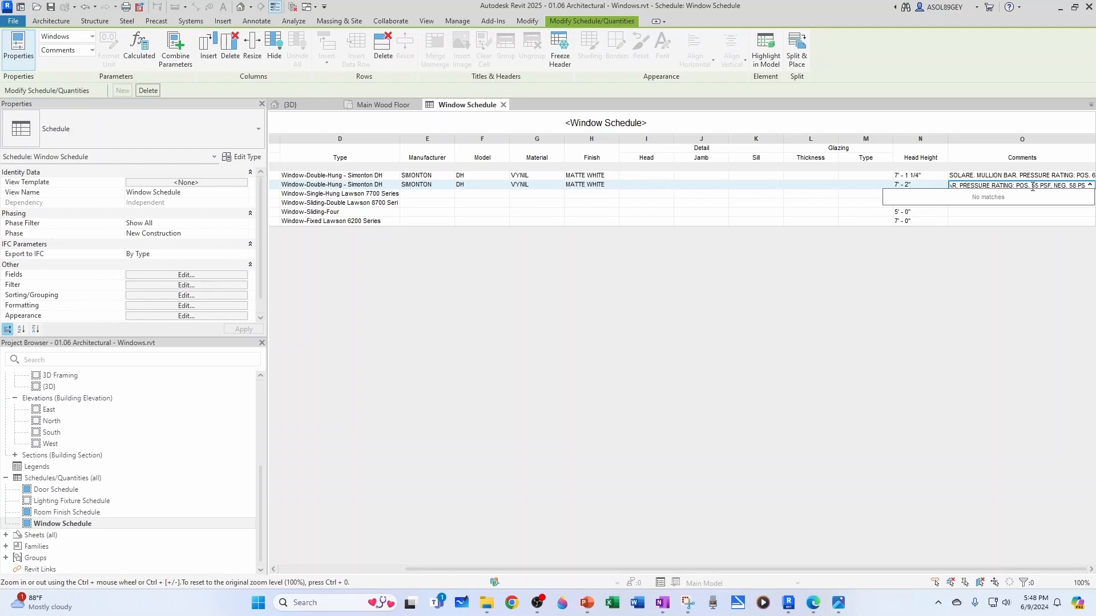